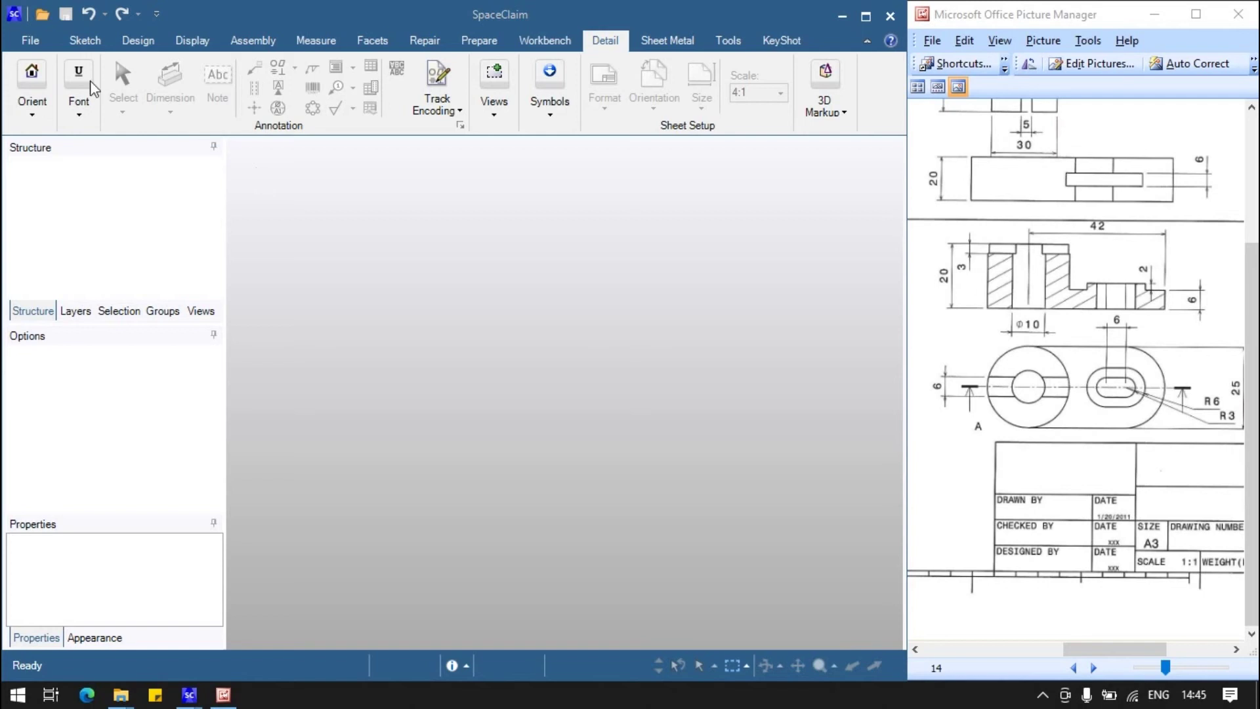
# Create a new blank design, Design1, and view its sketch plane head-on beside the reference drawing
pyautogui.click(199, 95)
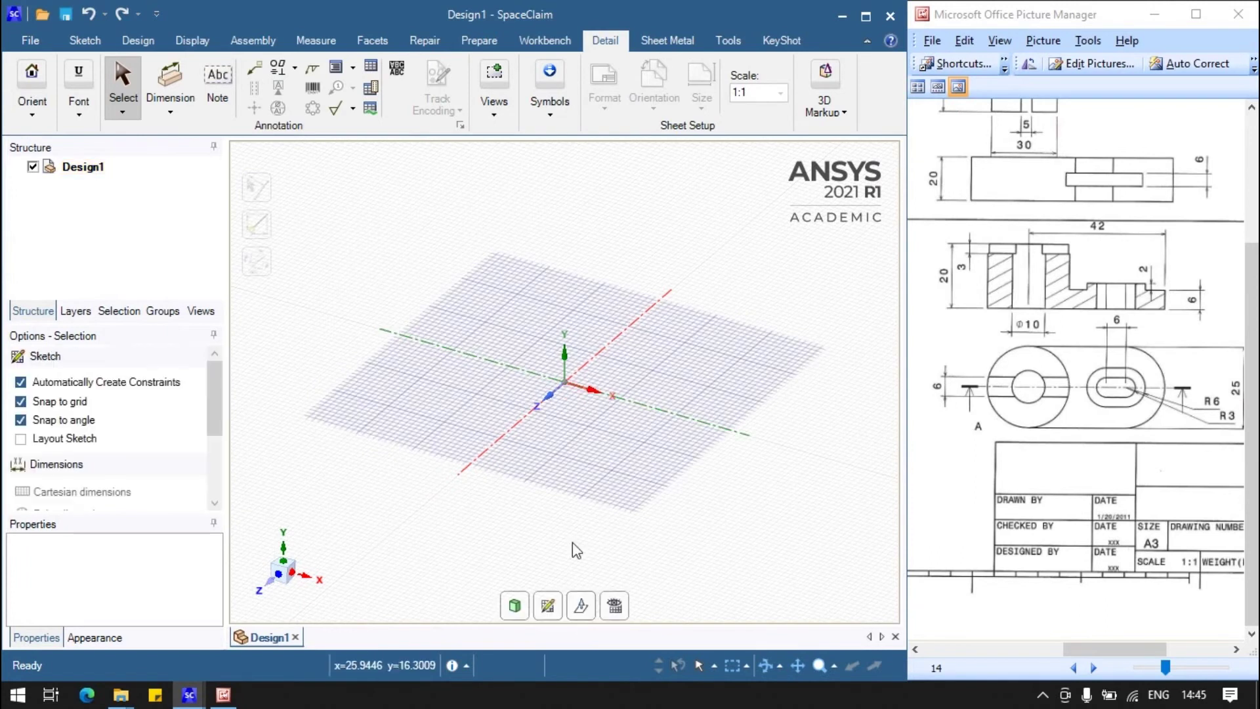
pyautogui.click(614, 604)
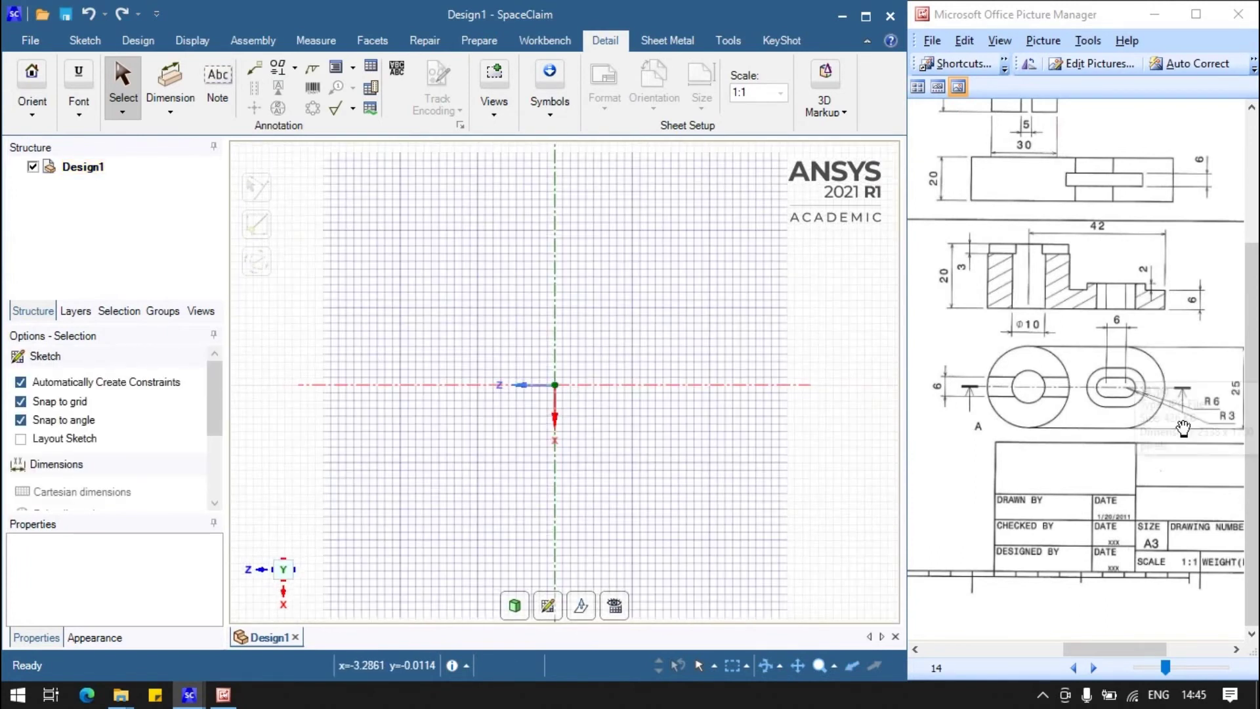
pyautogui.moveTo(1151, 413); pyautogui.dragTo(1129, 413)
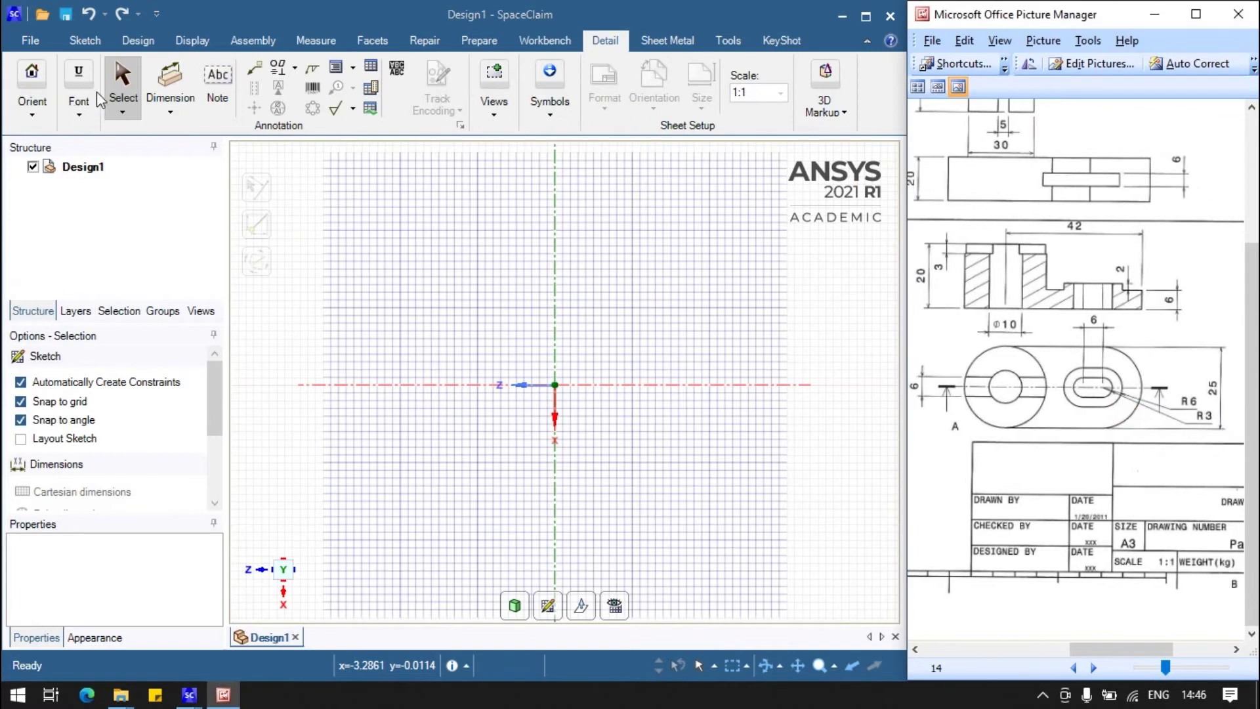
pyautogui.click(85, 40)
# Draw two equal circles centred on the horizontal axis on either side of the origin
pyautogui.click(179, 97)
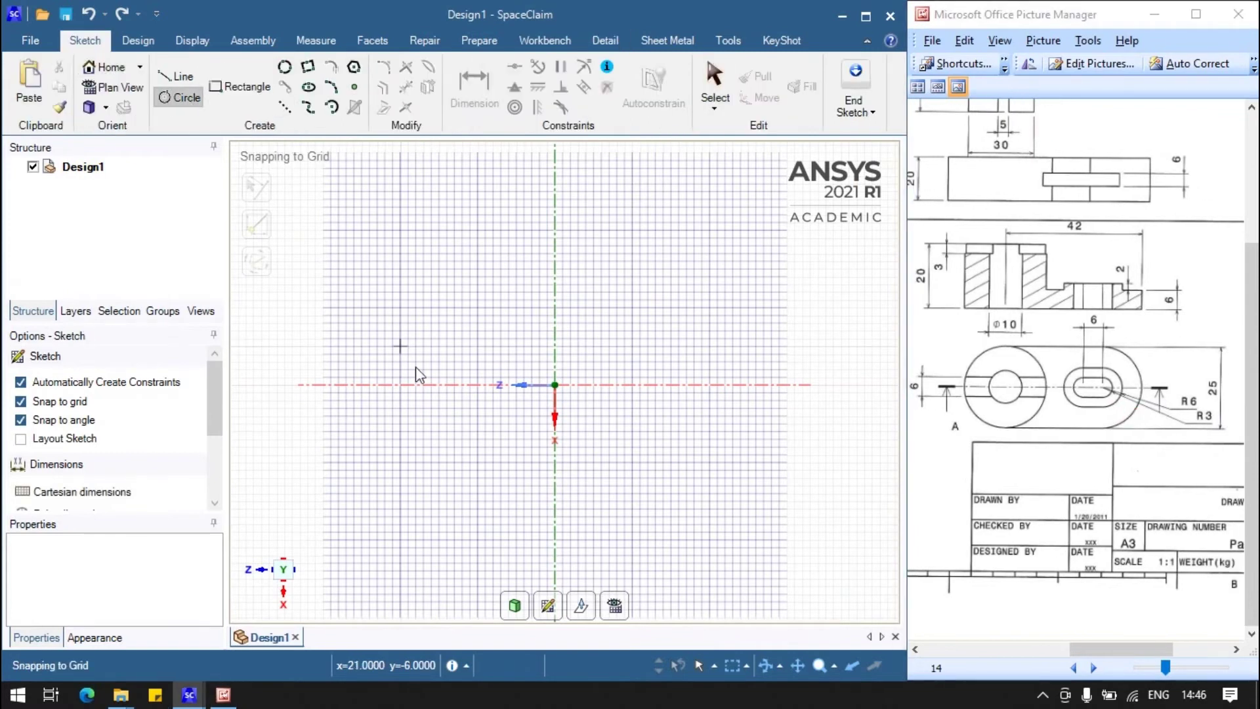
pyautogui.click(447, 385)
pyautogui.click(462, 425)
pyautogui.click(648, 385)
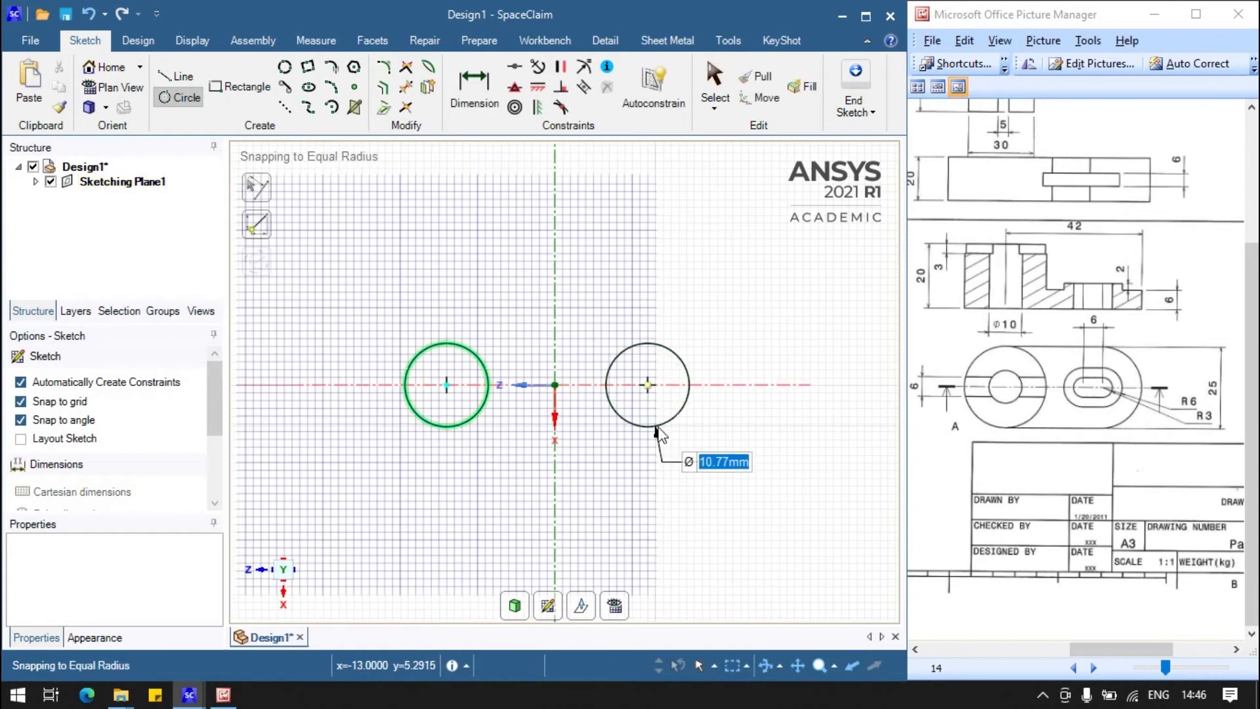
pyautogui.click(656, 433)
# Draw one horizontal line above the two circles and one below them
pyautogui.press('l')
pyautogui.click(369, 291)
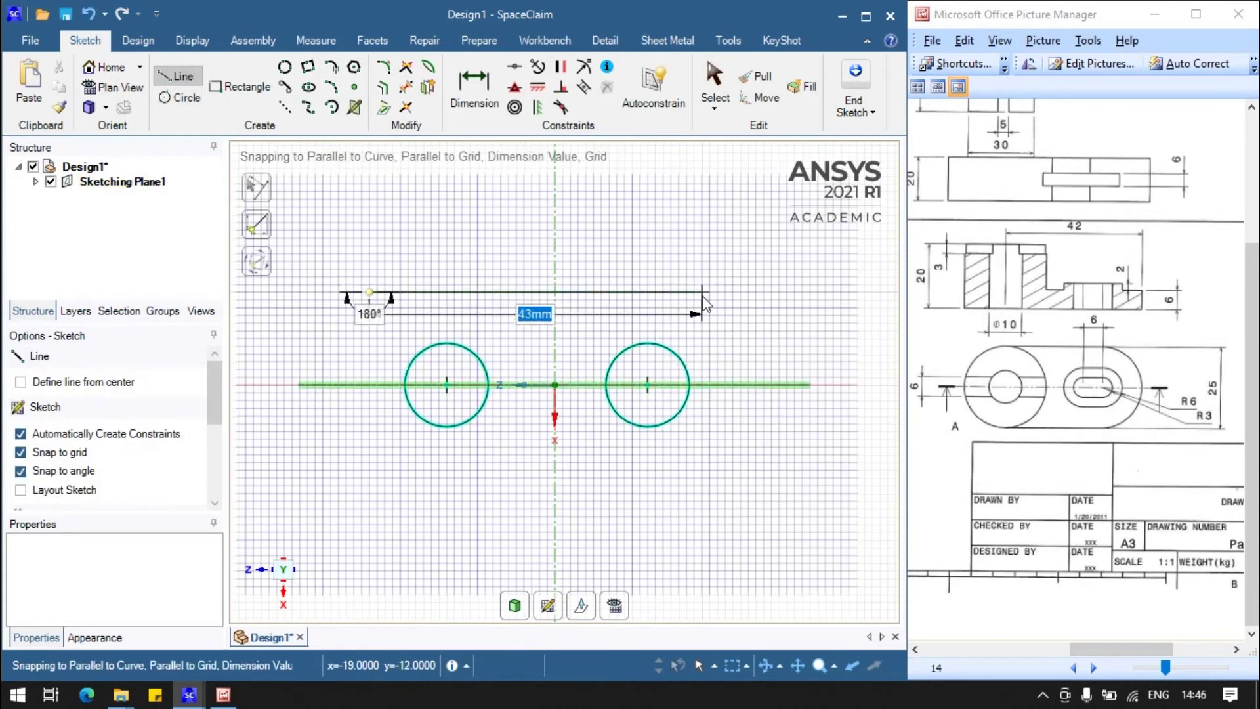
pyautogui.click(702, 292)
pyautogui.press('Escape')
pyautogui.click(369, 478)
pyautogui.click(709, 477)
pyautogui.press('d')
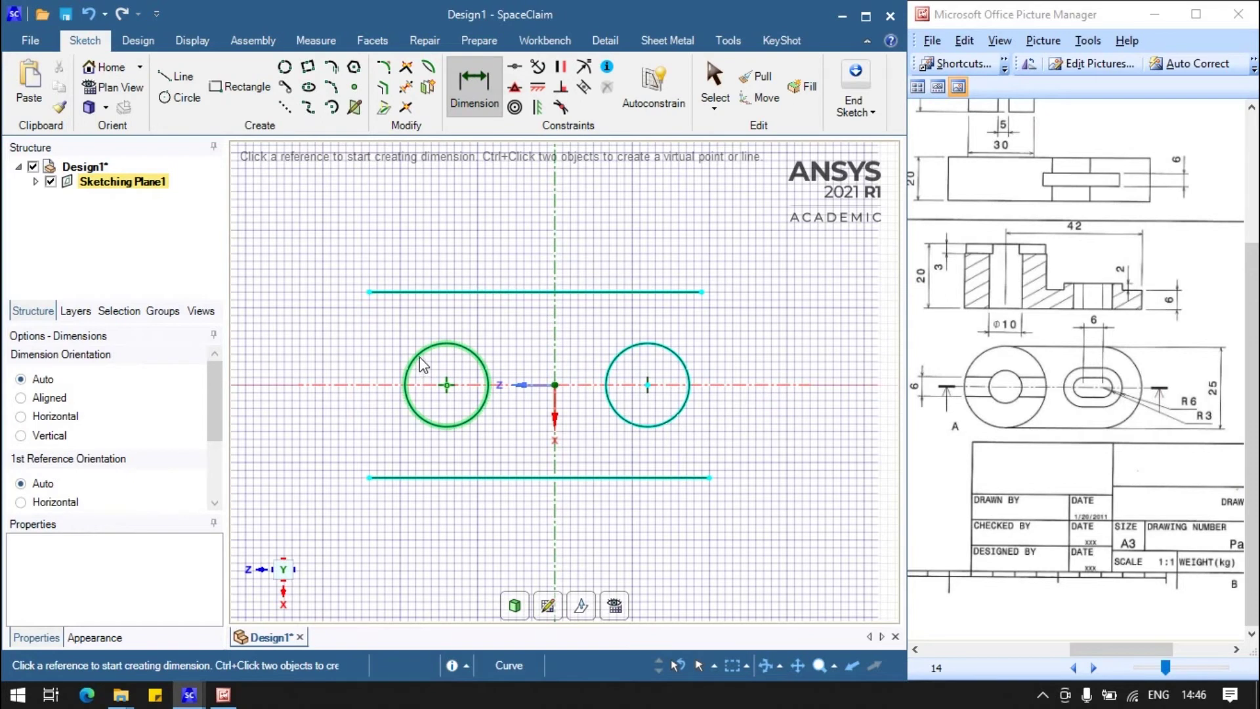
# Dimension the circles to a 25mm diameter
pyautogui.click(423, 353)
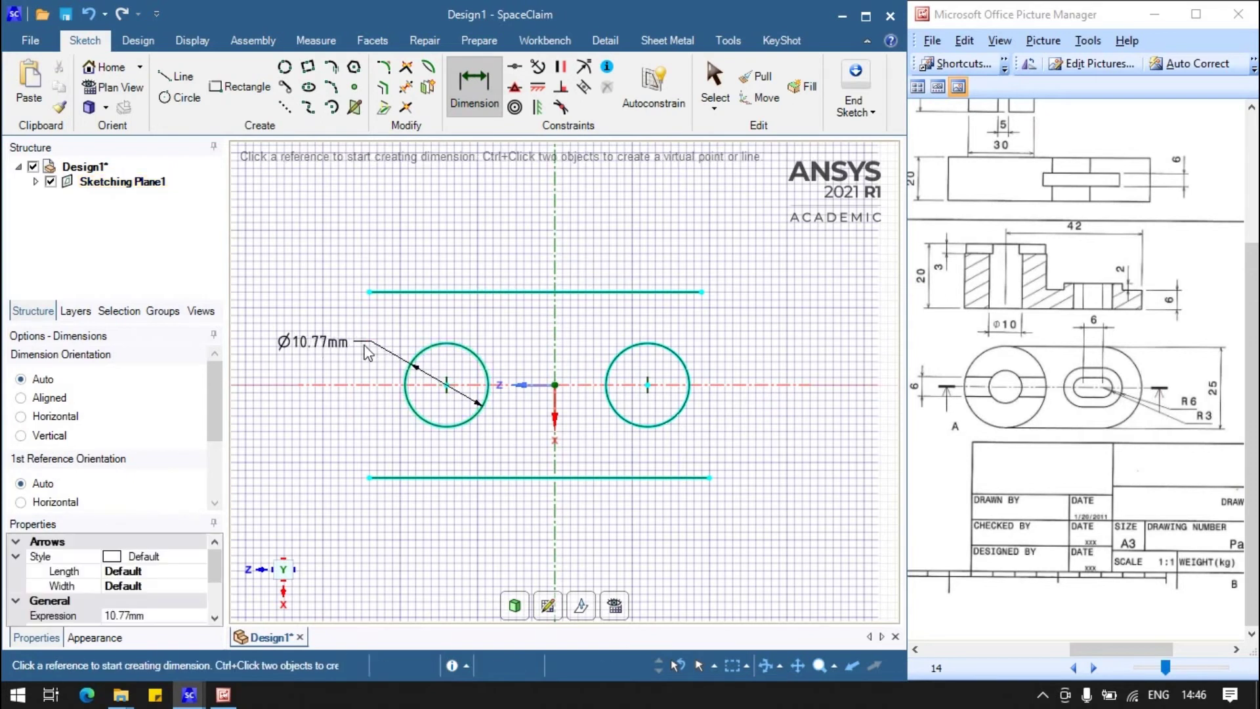
pyautogui.write('28')
pyautogui.press('Return')
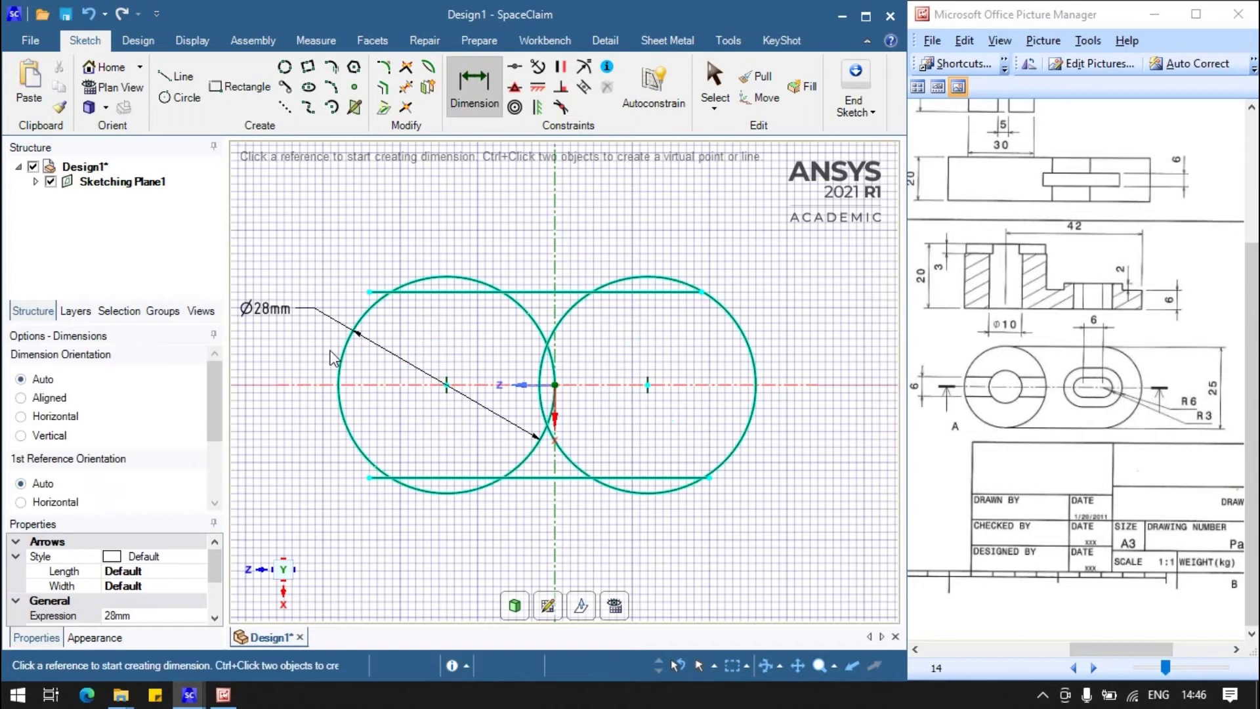
pyautogui.click(267, 315)
pyautogui.press('Return')
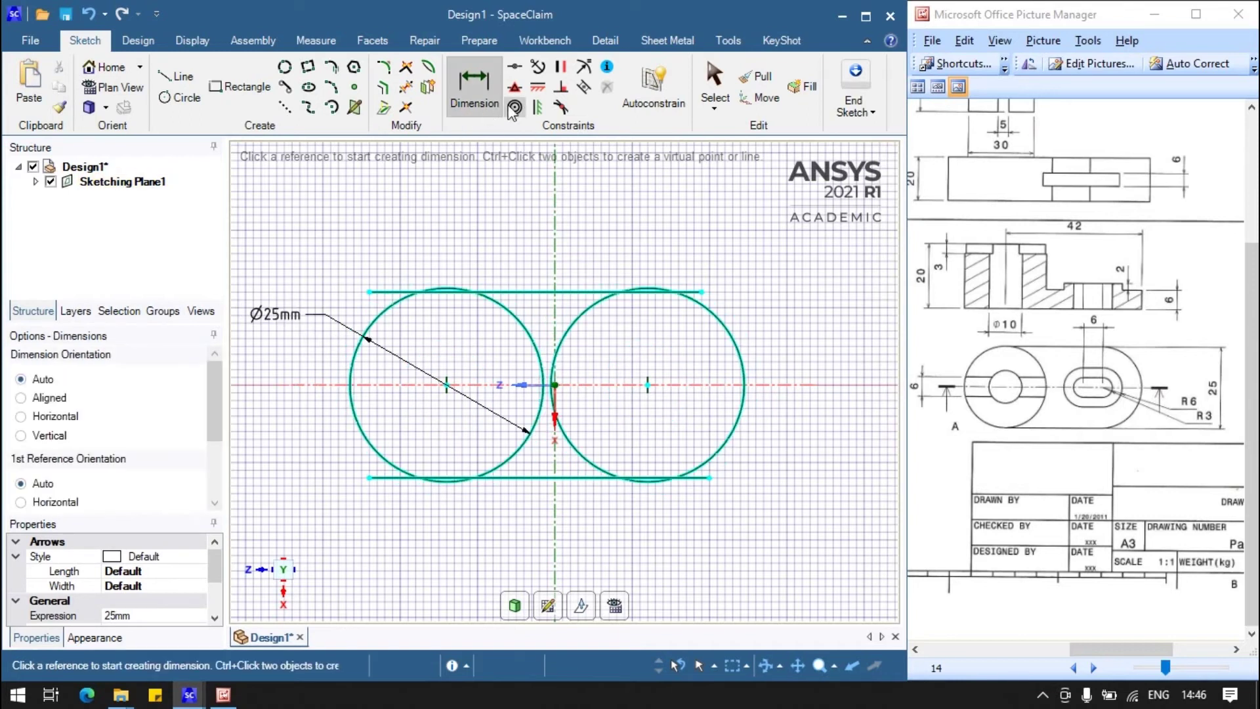
pyautogui.press('Escape')
# Dimension the two circle centres 42mm apart
pyautogui.click(531, 433)
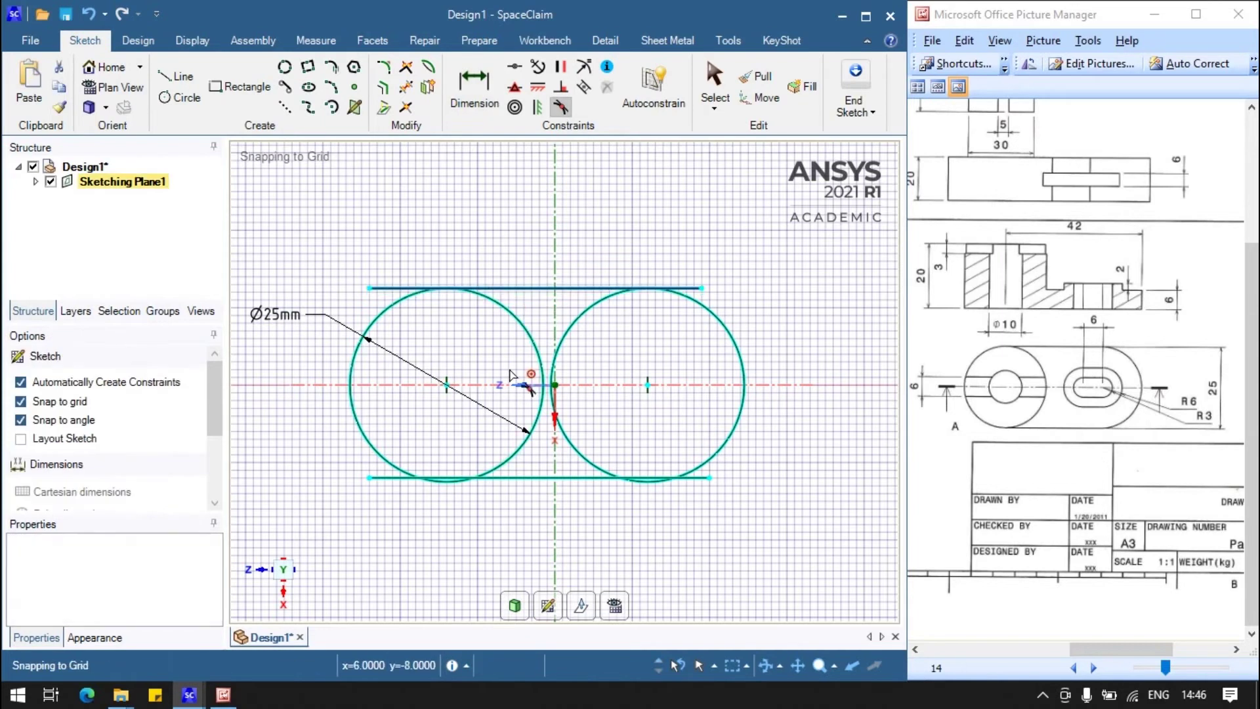
pyautogui.press('Escape')
pyautogui.click(610, 481)
pyautogui.click(611, 319)
pyautogui.click(648, 385)
pyautogui.press('Escape')
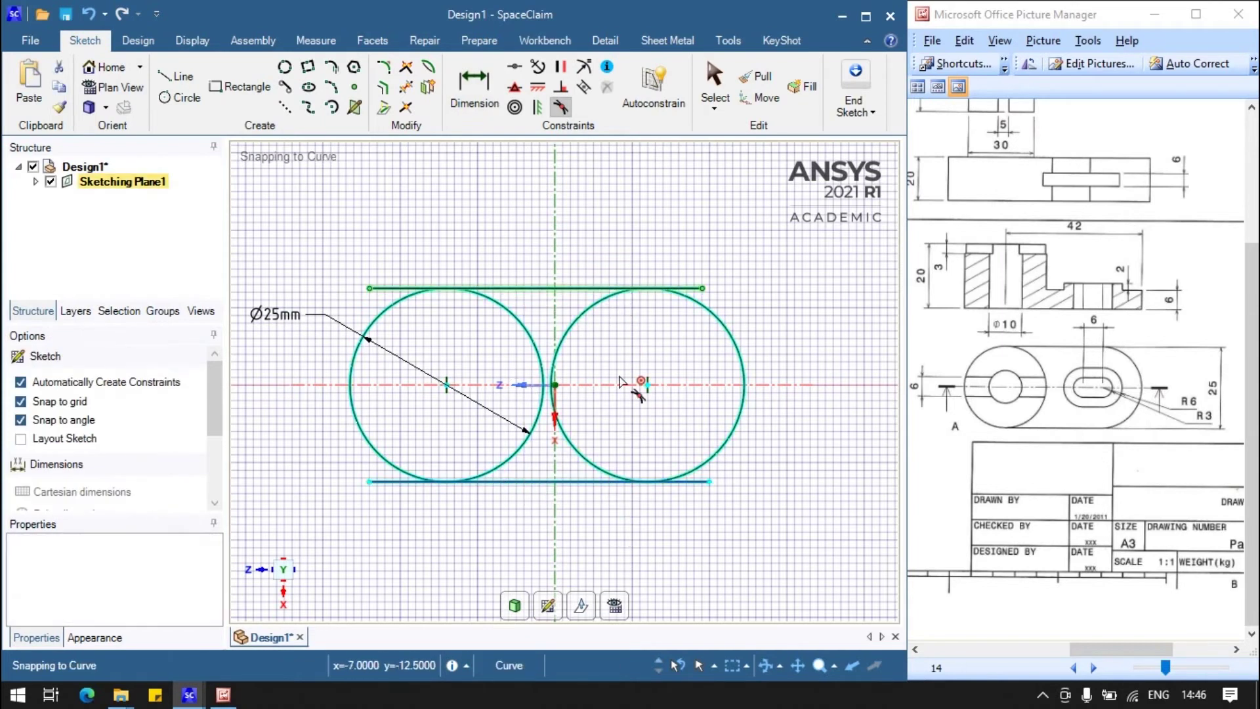
pyautogui.click(460, 92)
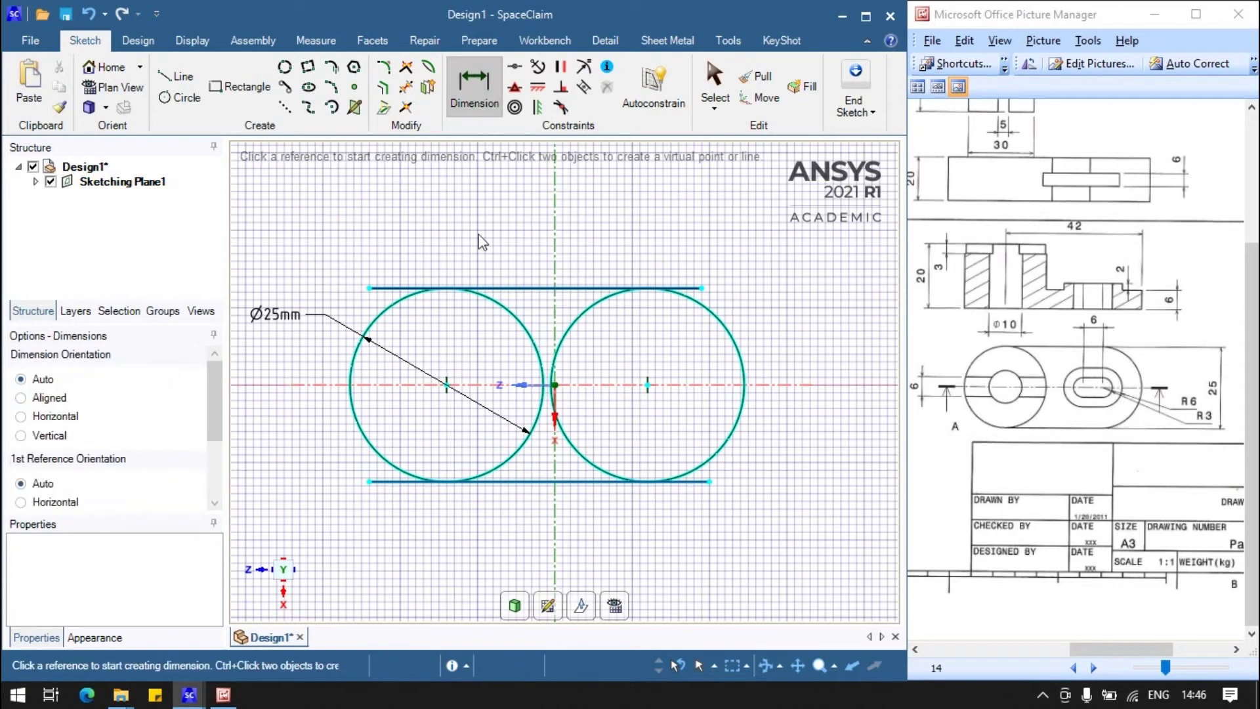
pyautogui.click(447, 385)
pyautogui.click(649, 386)
pyautogui.click(588, 555)
pyautogui.write('42')
pyautogui.press('Return')
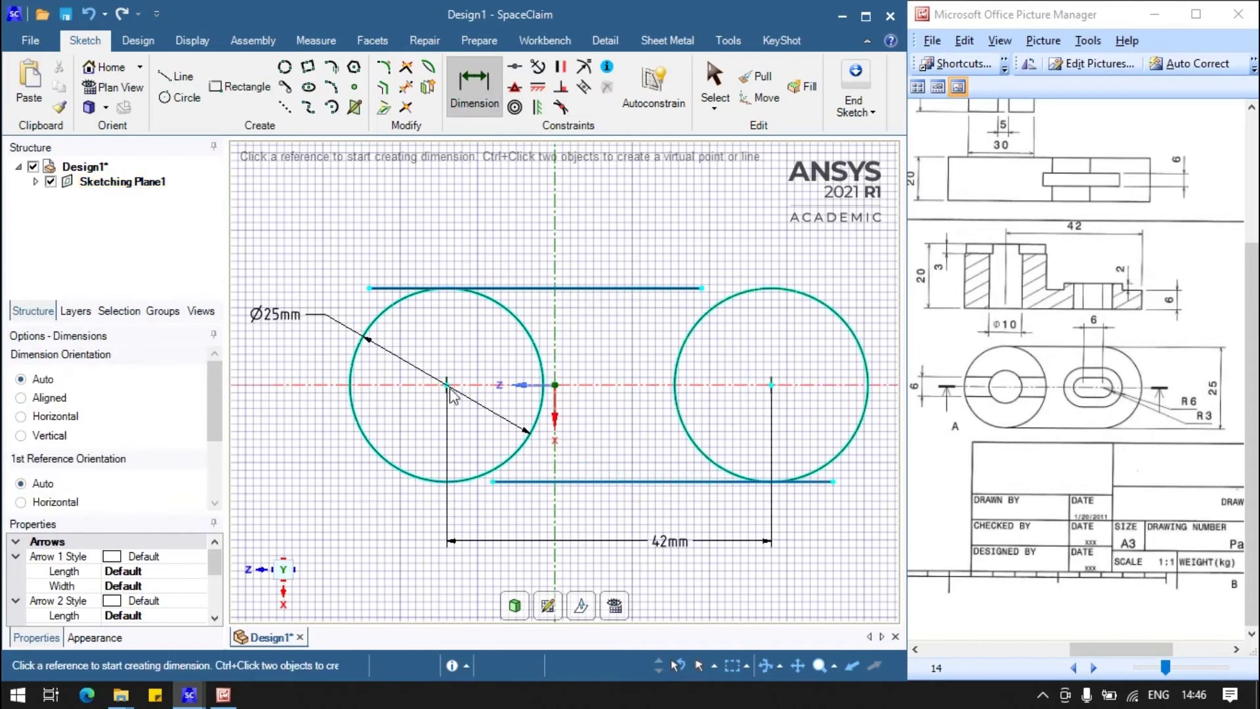
# Set the left circle centre 21mm (half of 42) from the vertical axis
pyautogui.click(447, 385)
pyautogui.click(555, 385)
pyautogui.click(520, 261)
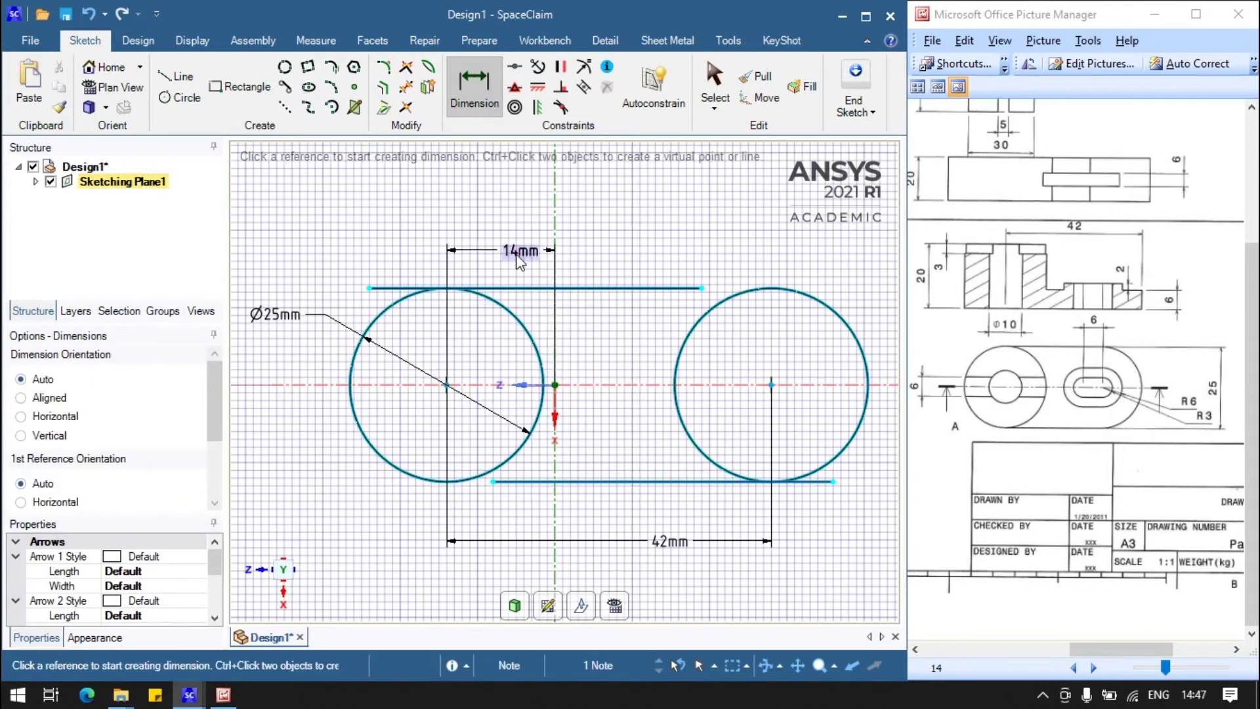
pyautogui.press('Escape')
pyautogui.press('Return')
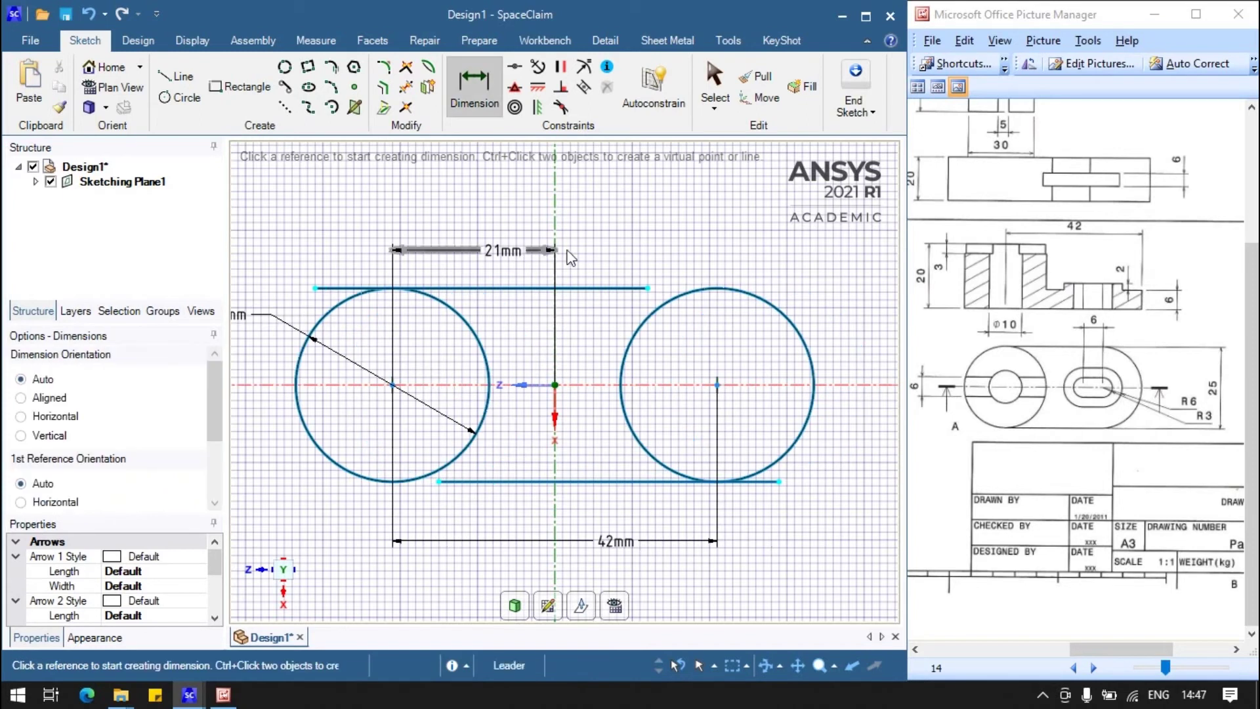
# Lengthen the top and bottom lines past the circles
pyautogui.scroll(-2, 576, 247)
pyautogui.scroll(-2, 662, 191)
pyautogui.click(714, 85)
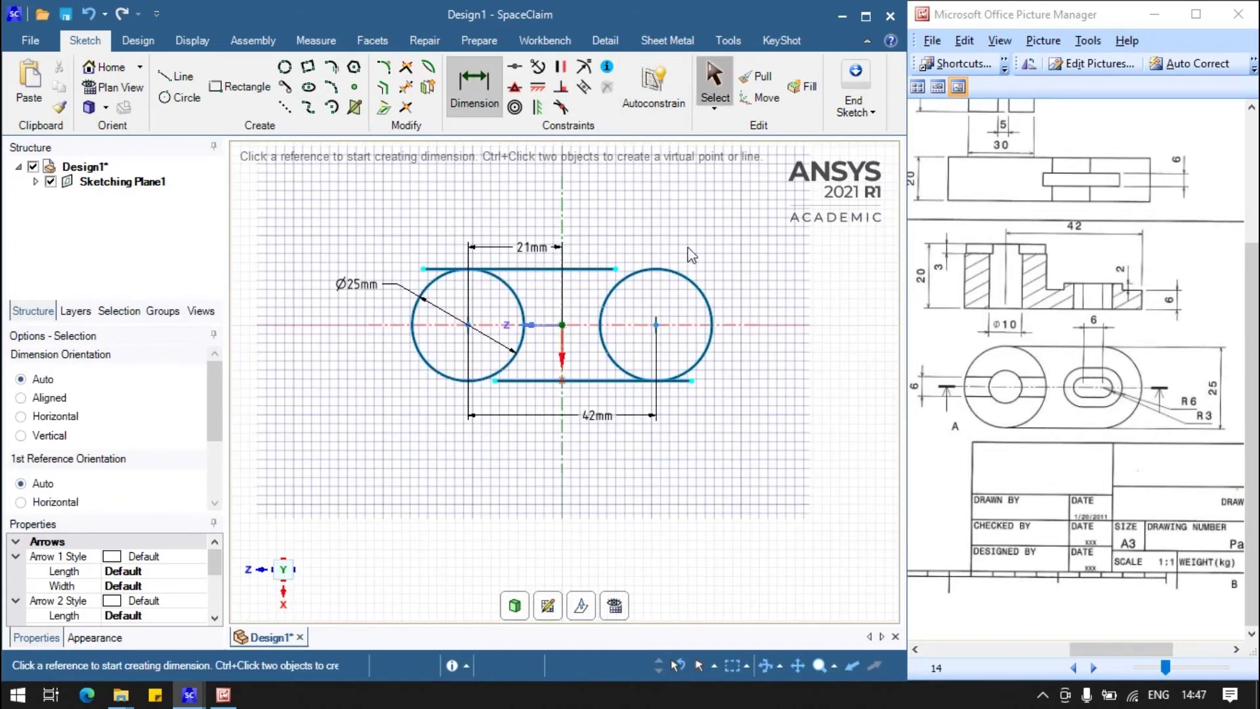
pyautogui.moveTo(741, 263); pyautogui.dragTo(742, 269)
pyautogui.moveTo(496, 381); pyautogui.dragTo(428, 380)
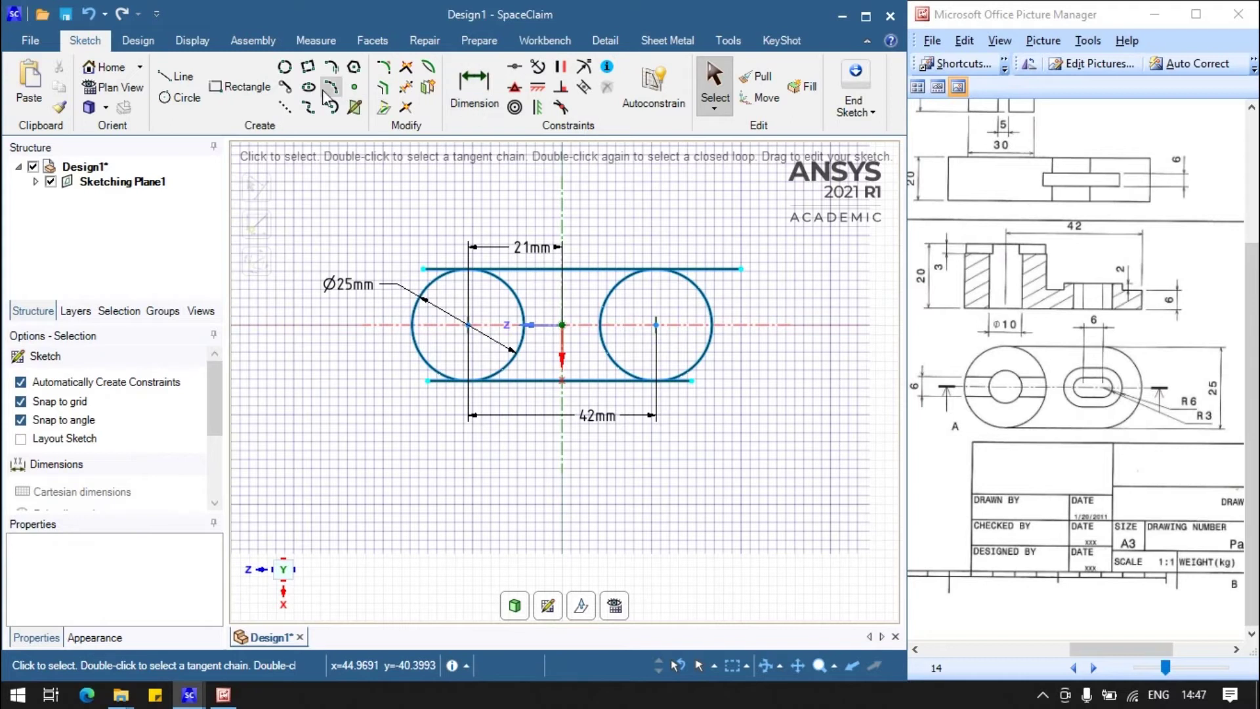
# Trim the line overhangs and inner circle halves to leave a slot outline
pyautogui.click(404, 87)
pyautogui.click(736, 270)
pyautogui.click(688, 385)
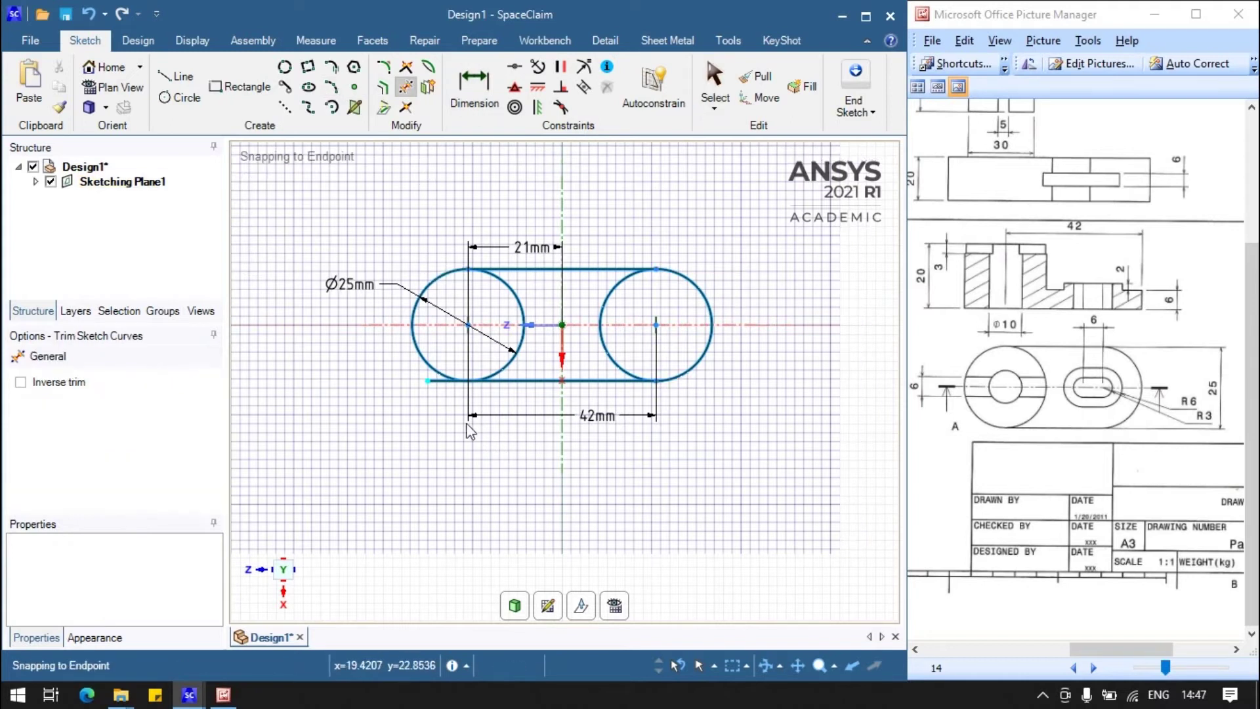
pyautogui.click(438, 380)
pyautogui.click(515, 295)
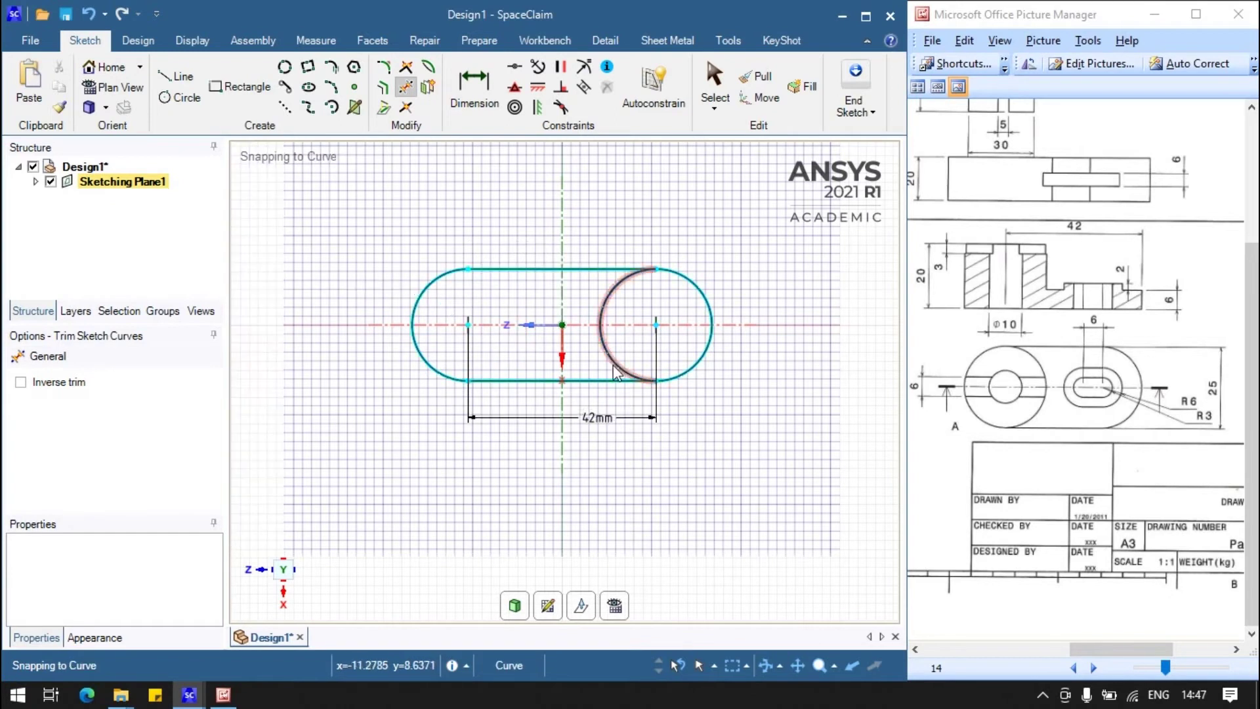
pyautogui.click(607, 354)
# Dimension the slot 25mm wide and its left arc centre 21mm from the axis
pyautogui.click(474, 82)
pyautogui.click(495, 269)
pyautogui.click(495, 380)
pyautogui.click(427, 359)
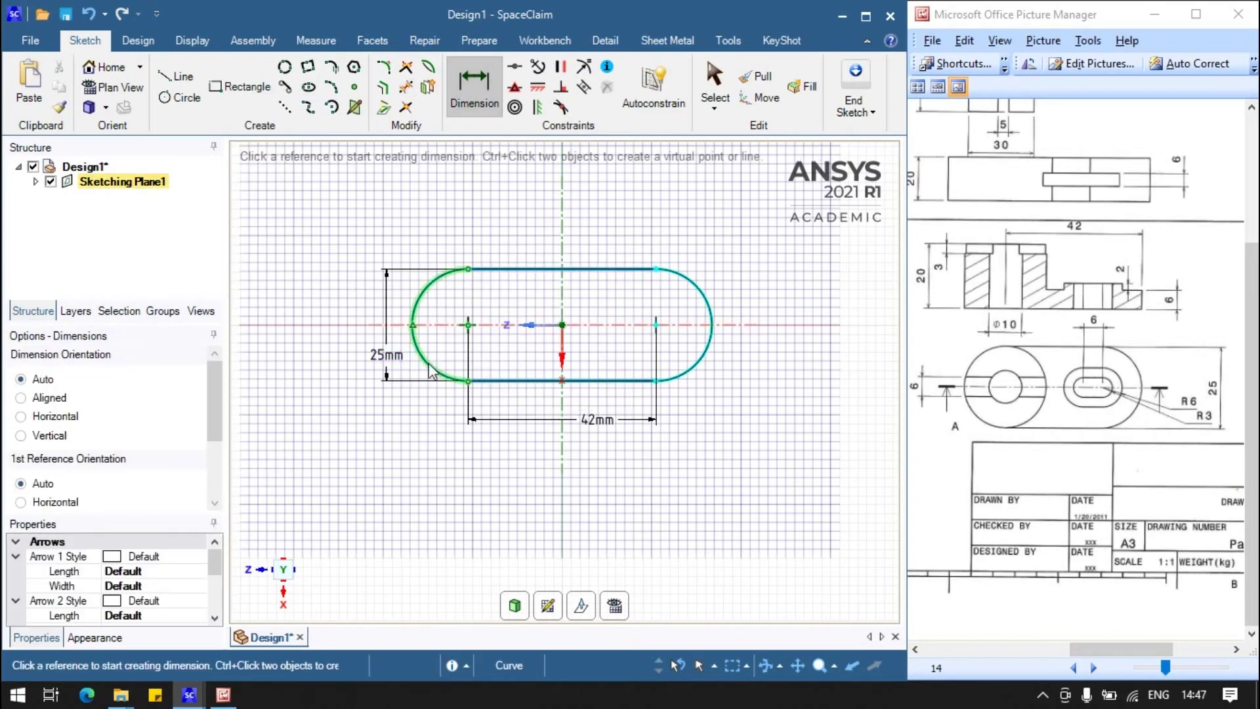
pyautogui.click(468, 324)
pyautogui.click(562, 282)
pyautogui.click(531, 231)
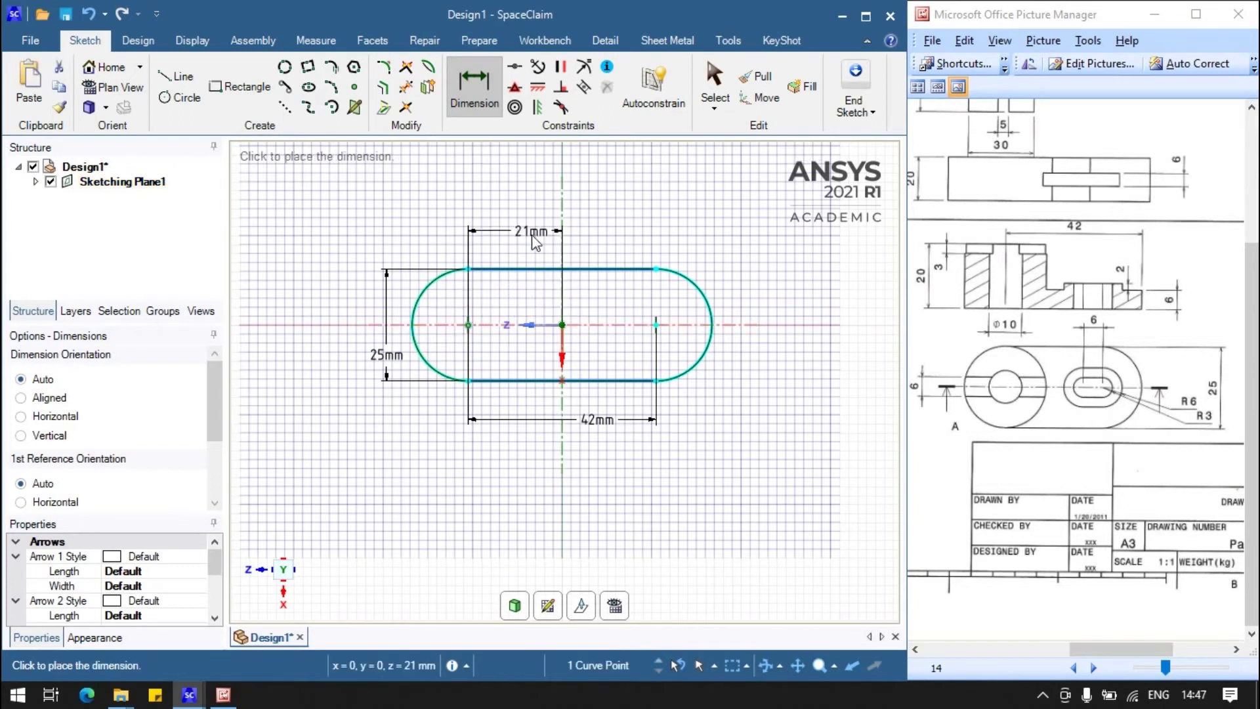
pyautogui.press('p')
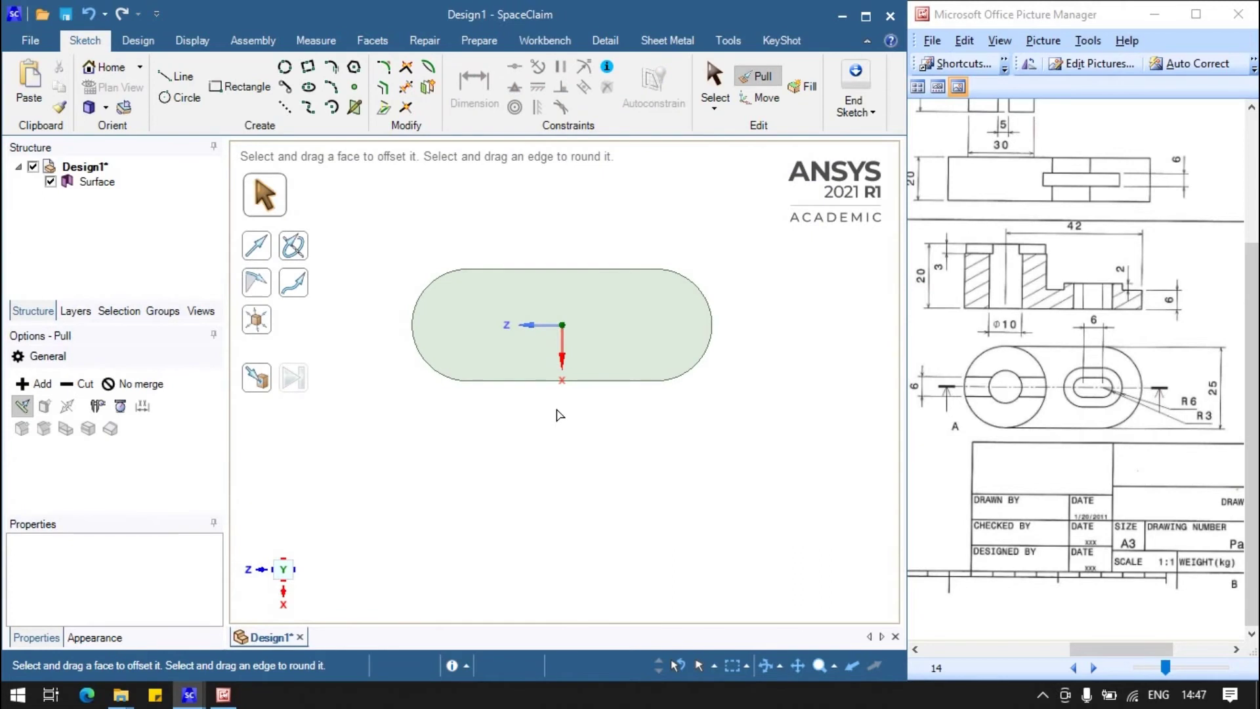
# Pull the slot face up into a thin solid
pyautogui.click(560, 365)
pyautogui.click(560, 387)
pyautogui.click(560, 384)
pyautogui.moveTo(656, 450); pyautogui.dragTo(561, 353, button='middle')
pyautogui.moveTo(560, 353); pyautogui.dragTo(568, 317)
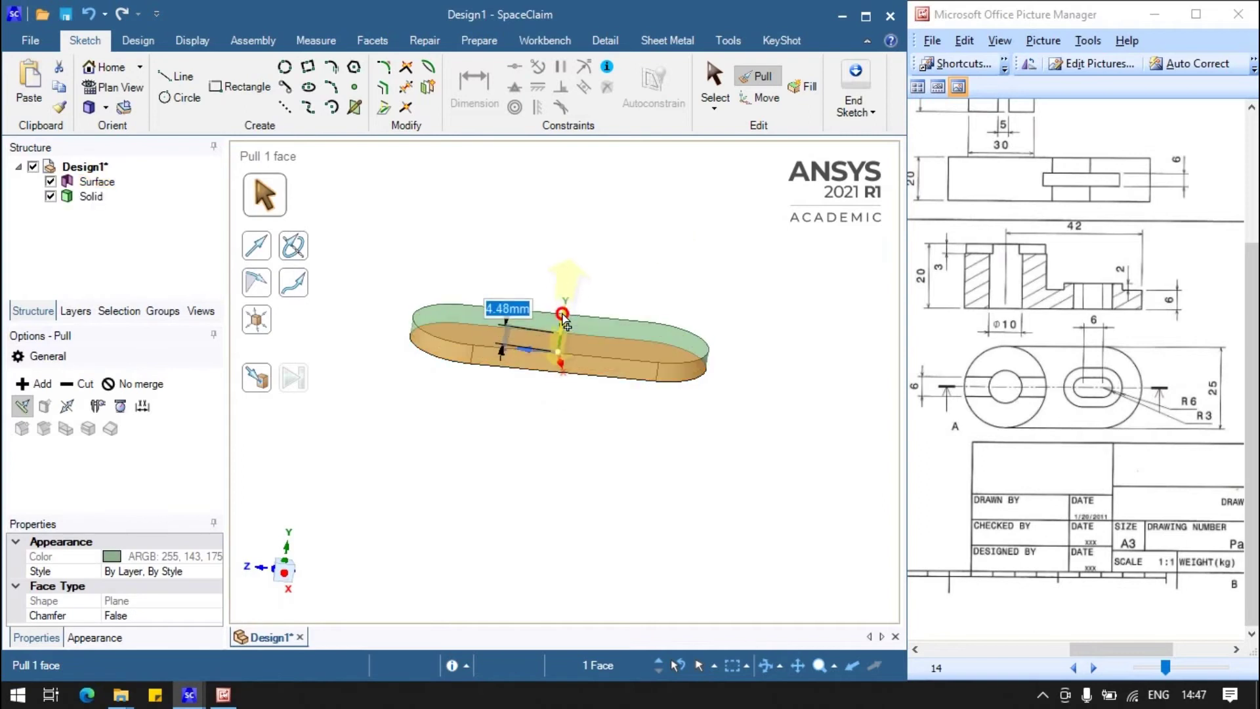
pyautogui.click(755, 381)
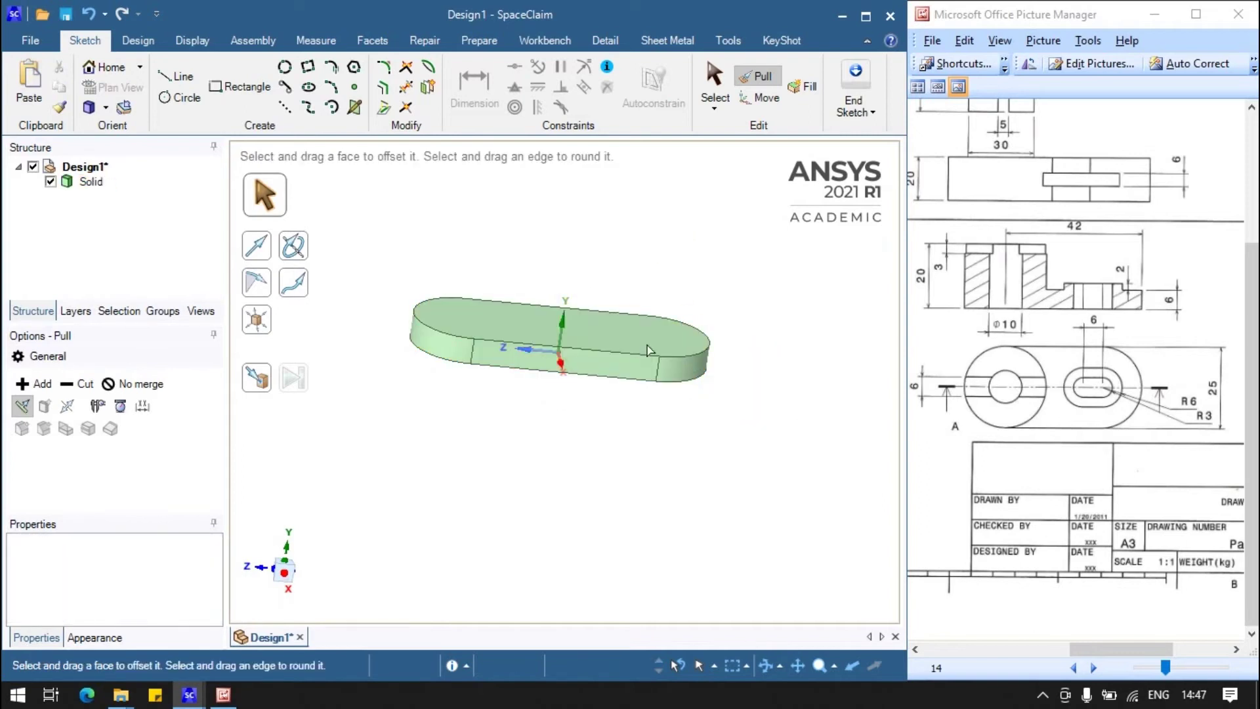
# Start a new sketch on the solid's top face
pyautogui.click(489, 311)
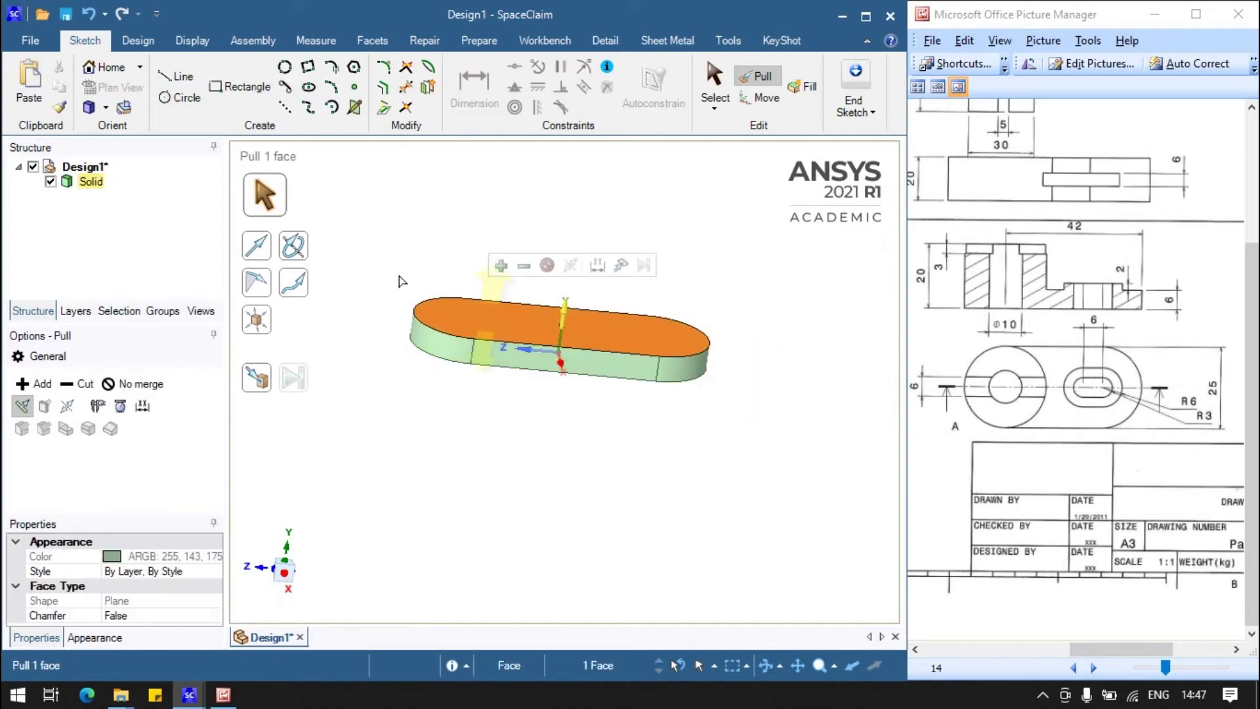
pyautogui.click(147, 38)
pyautogui.click(227, 90)
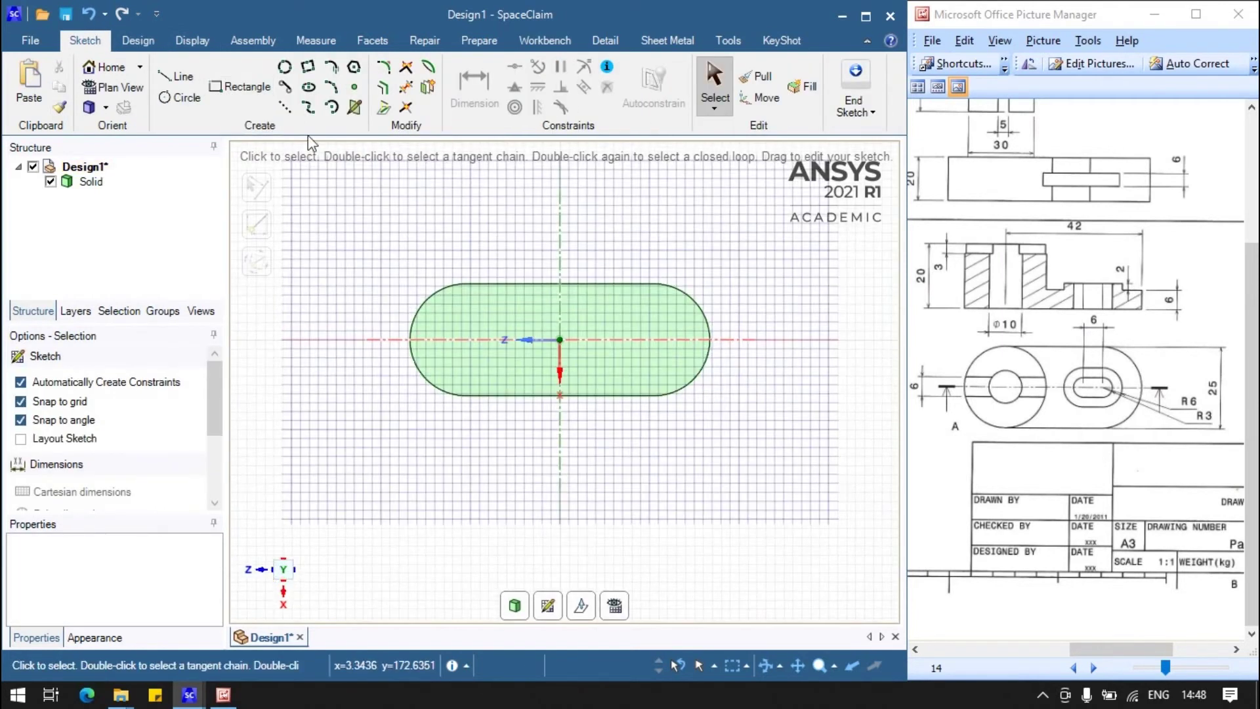
# Draw a Ø25mm circle centred on the slot's left-end arc
pyautogui.click(179, 97)
pyautogui.click(466, 340)
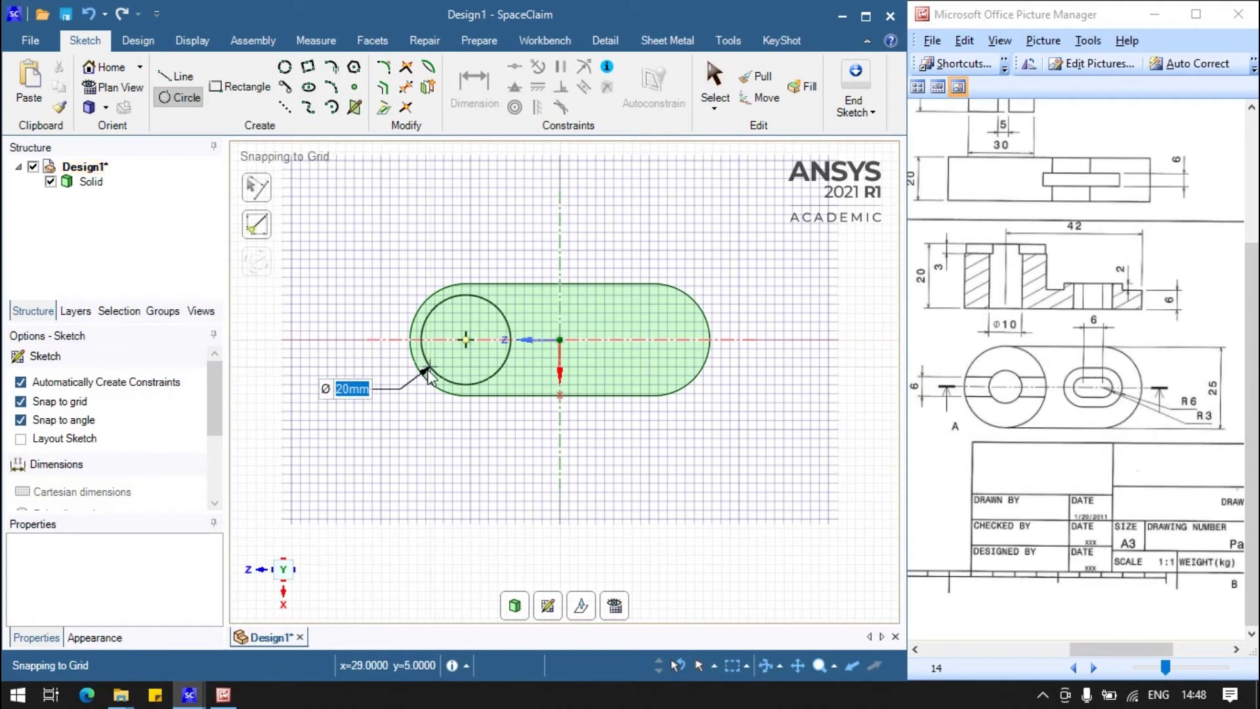
pyautogui.click(426, 377)
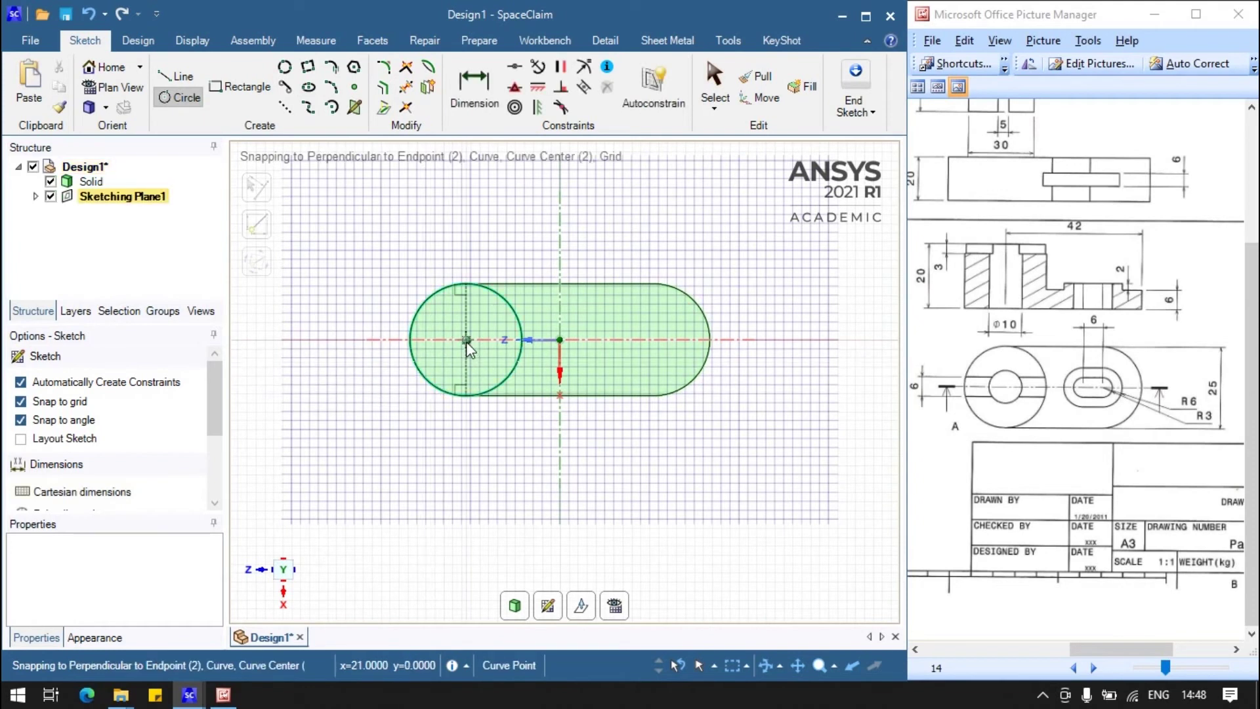
pyautogui.click(474, 84)
pyautogui.click(497, 294)
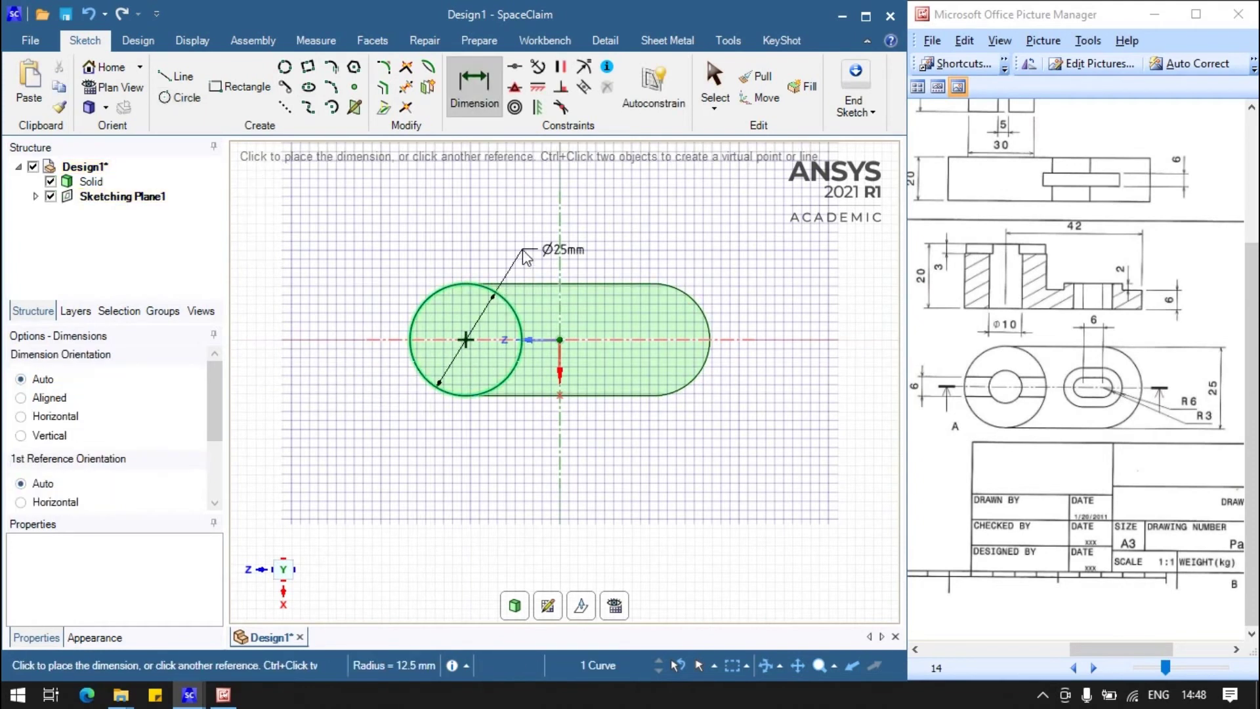
pyautogui.click(389, 238)
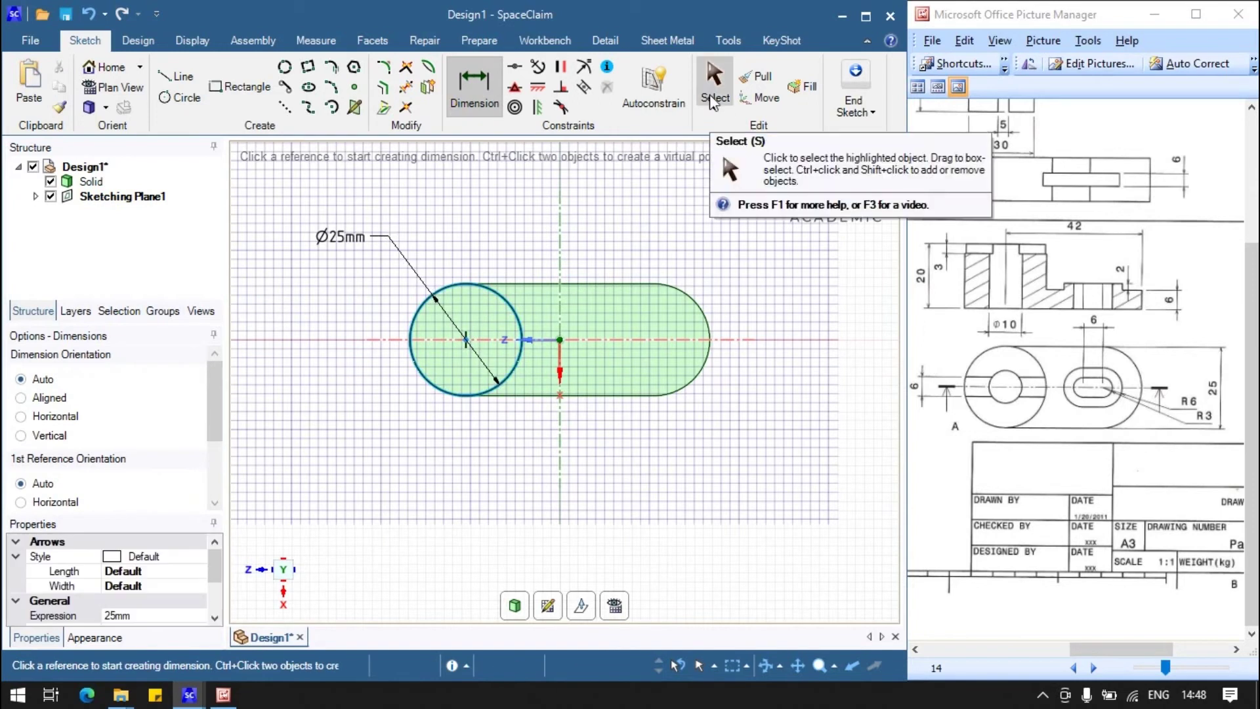
pyautogui.press('Escape')
# Pull the circle face up 14mm (20-6) into a cylindrical boss
pyautogui.moveTo(700, 269); pyautogui.dragTo(599, 248, button='middle')
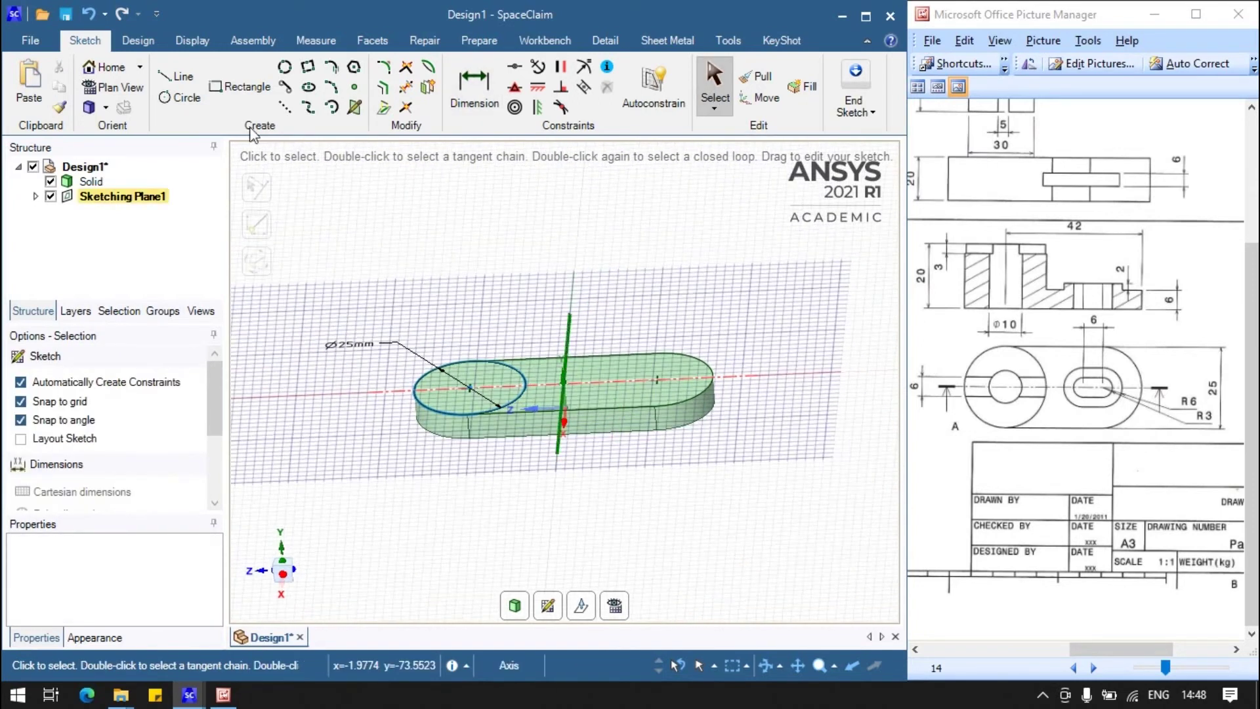
pyautogui.click(471, 387)
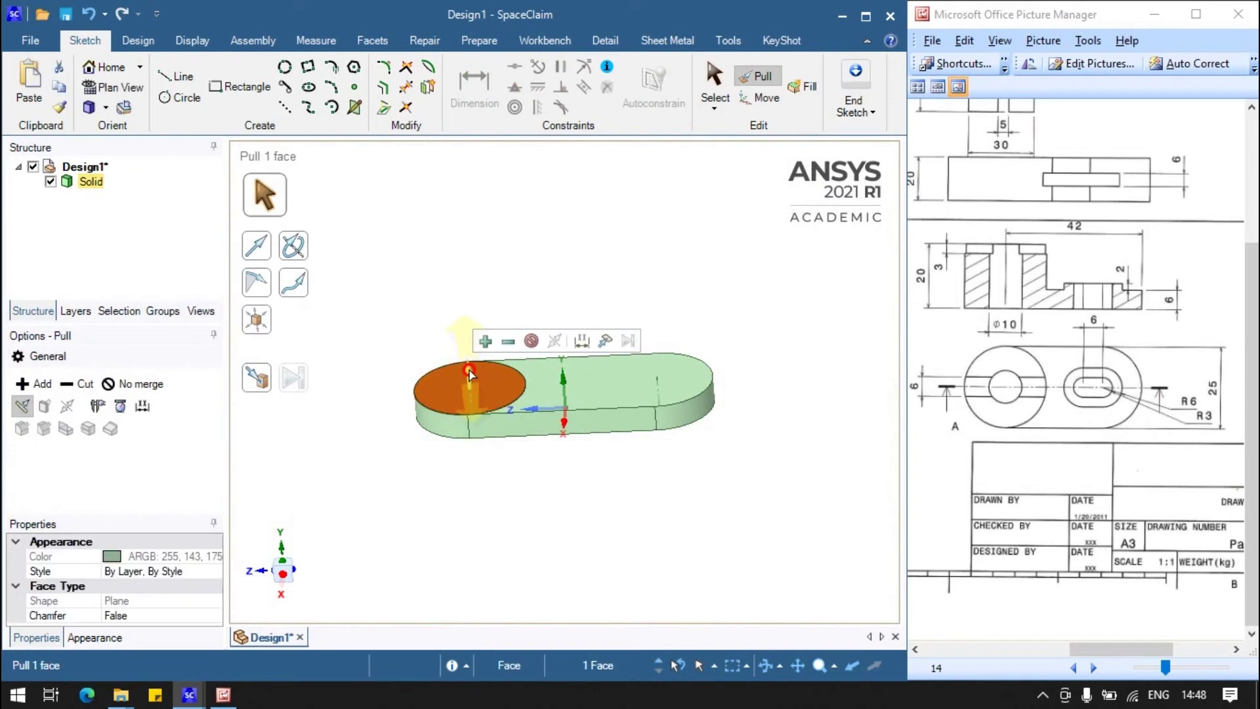
pyautogui.moveTo(469, 372); pyautogui.dragTo(472, 331)
pyautogui.write('20-6')
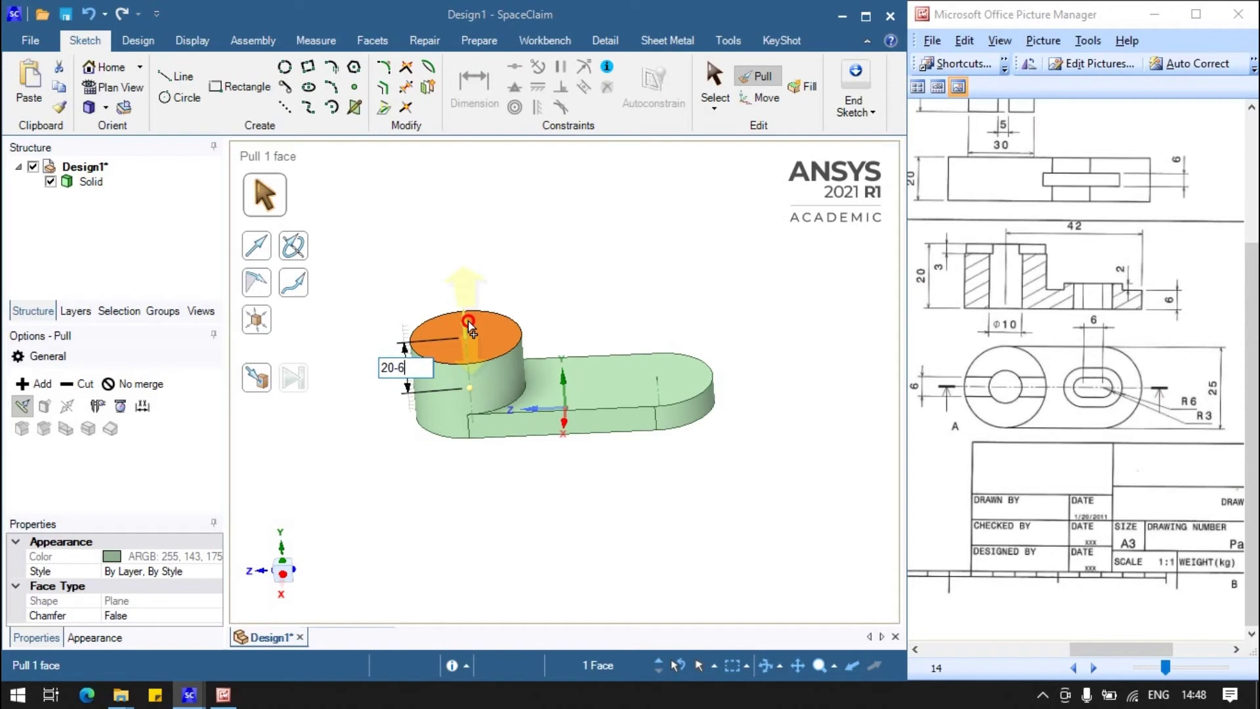
pyautogui.press('Return')
pyautogui.click(715, 82)
pyautogui.click(604, 269)
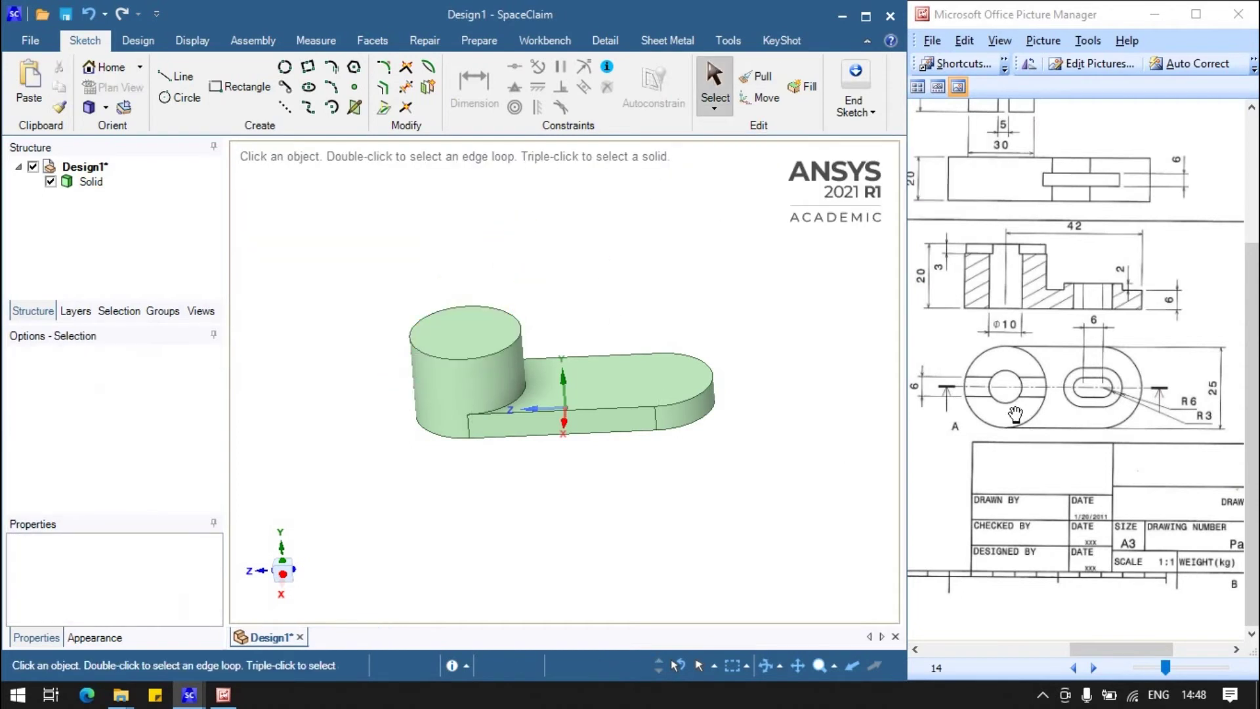
# Start a sketch on the base's top face and view it in Plan View
pyautogui.click(139, 42)
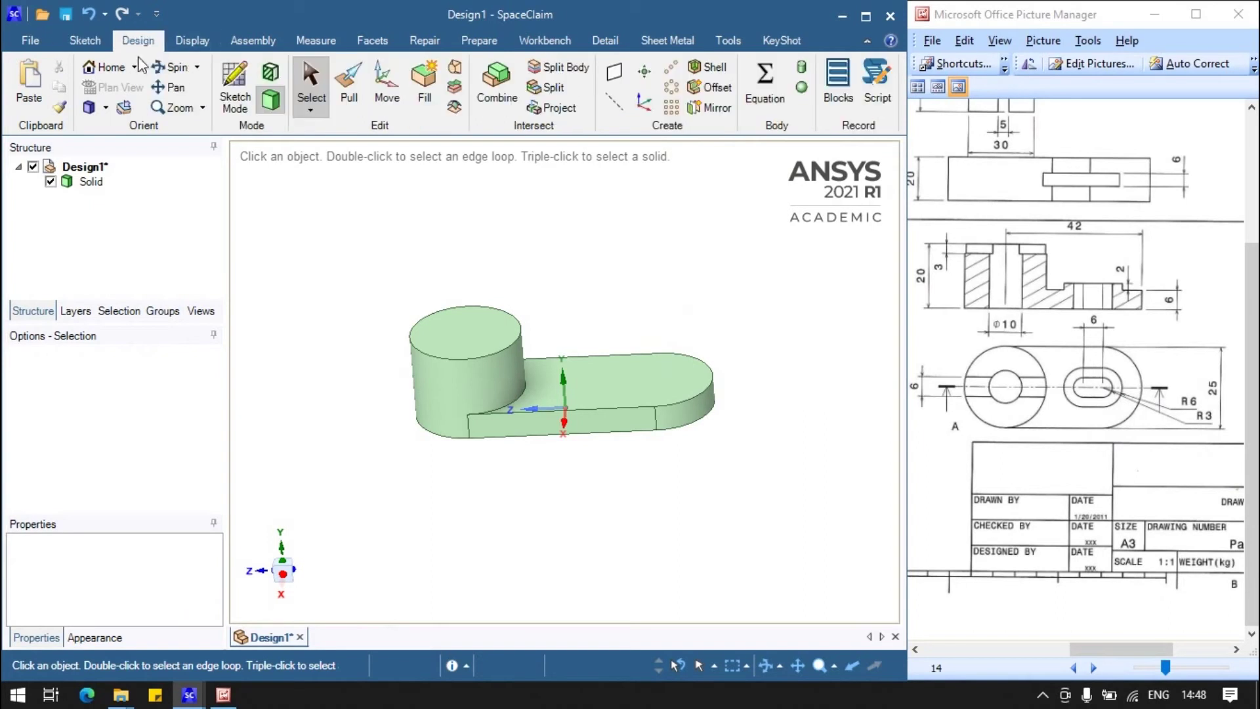
pyautogui.click(234, 85)
pyautogui.click(620, 378)
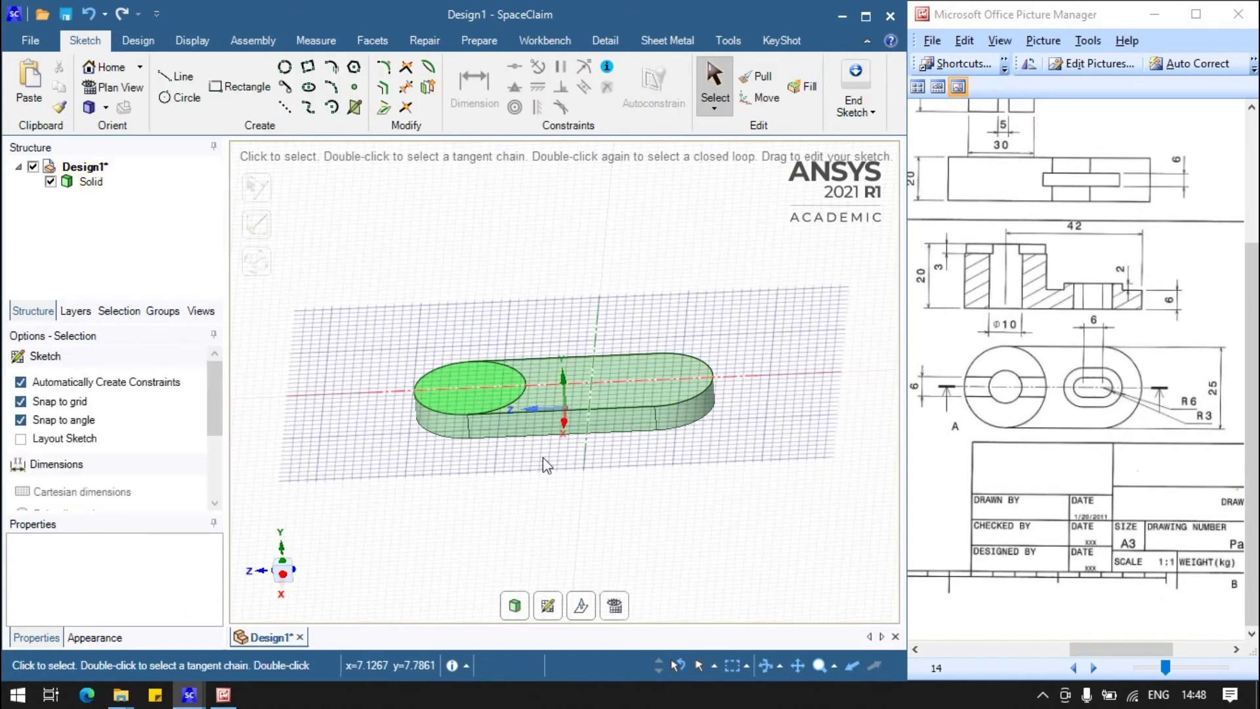
pyautogui.click(614, 605)
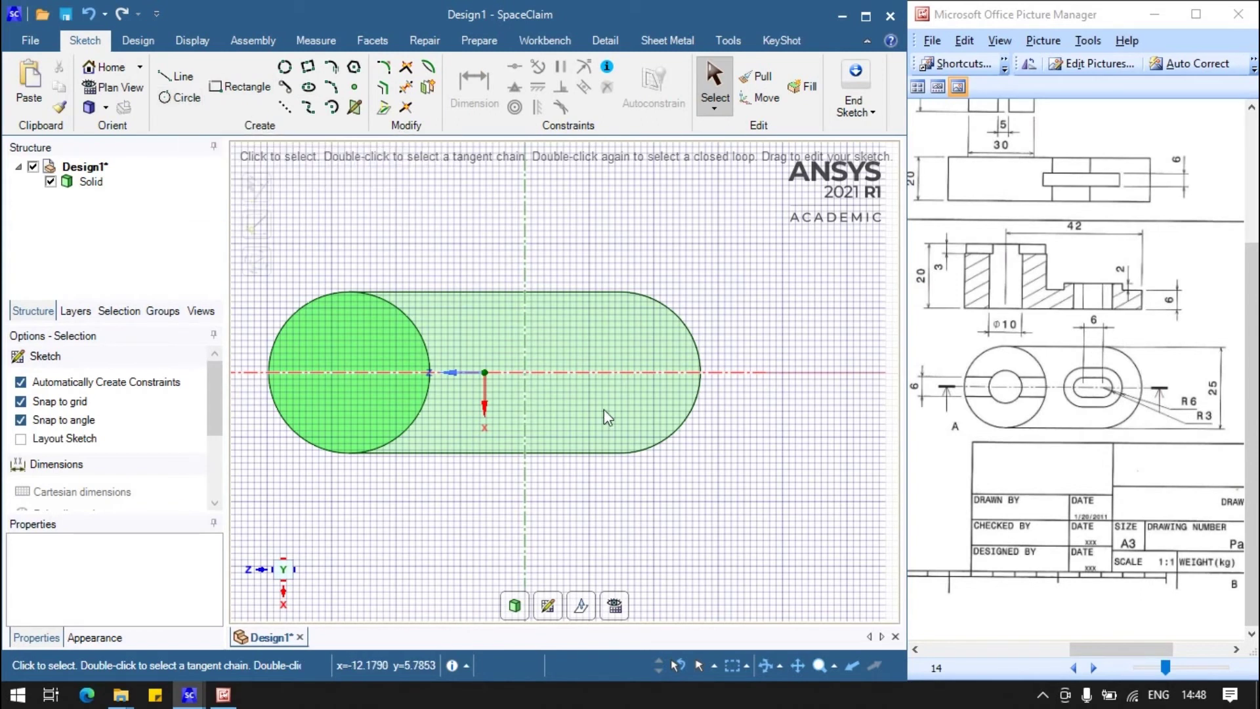
# Draw a circle at the right arc centre and dimension it Ø6mm
pyautogui.click(178, 97)
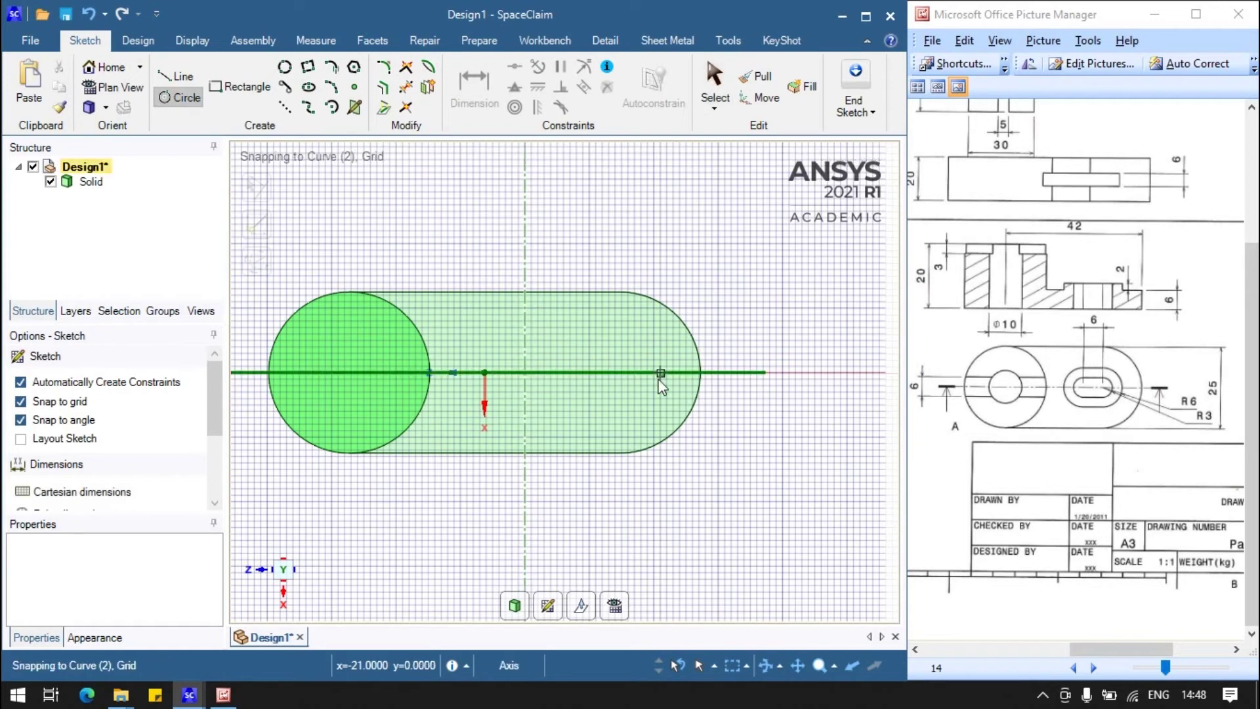
pyautogui.click(622, 373)
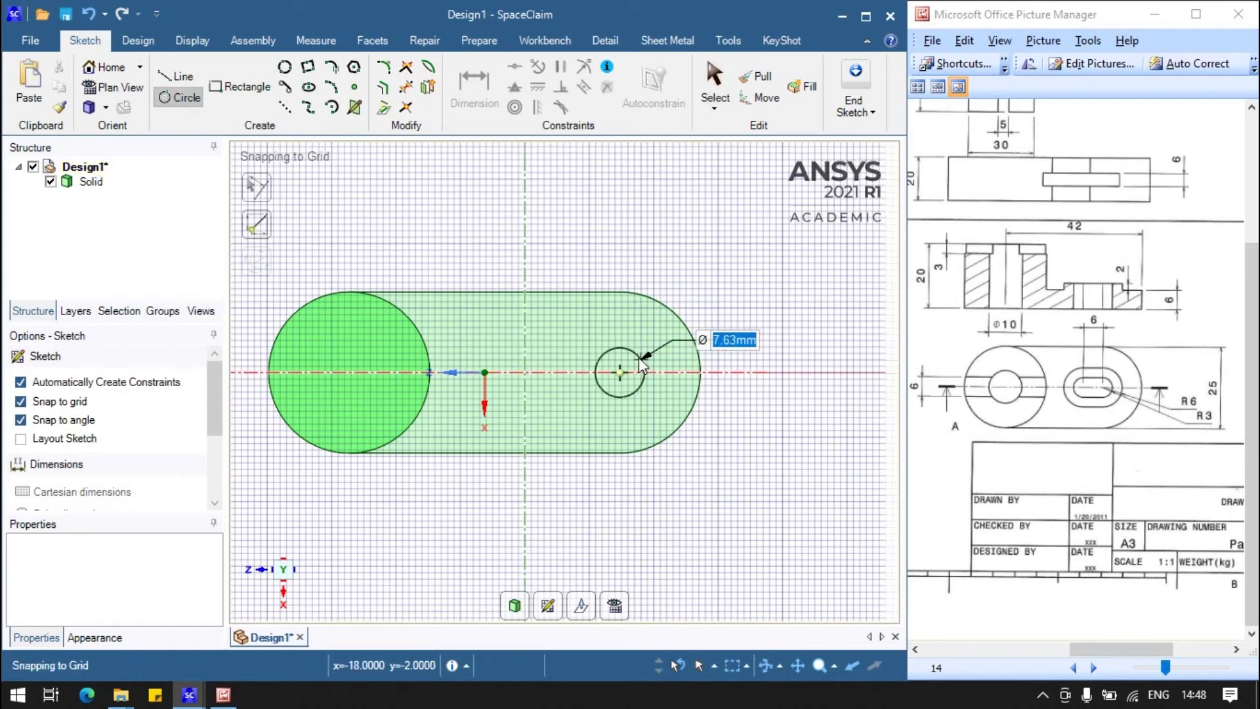
pyautogui.write('12')
pyautogui.press('Return')
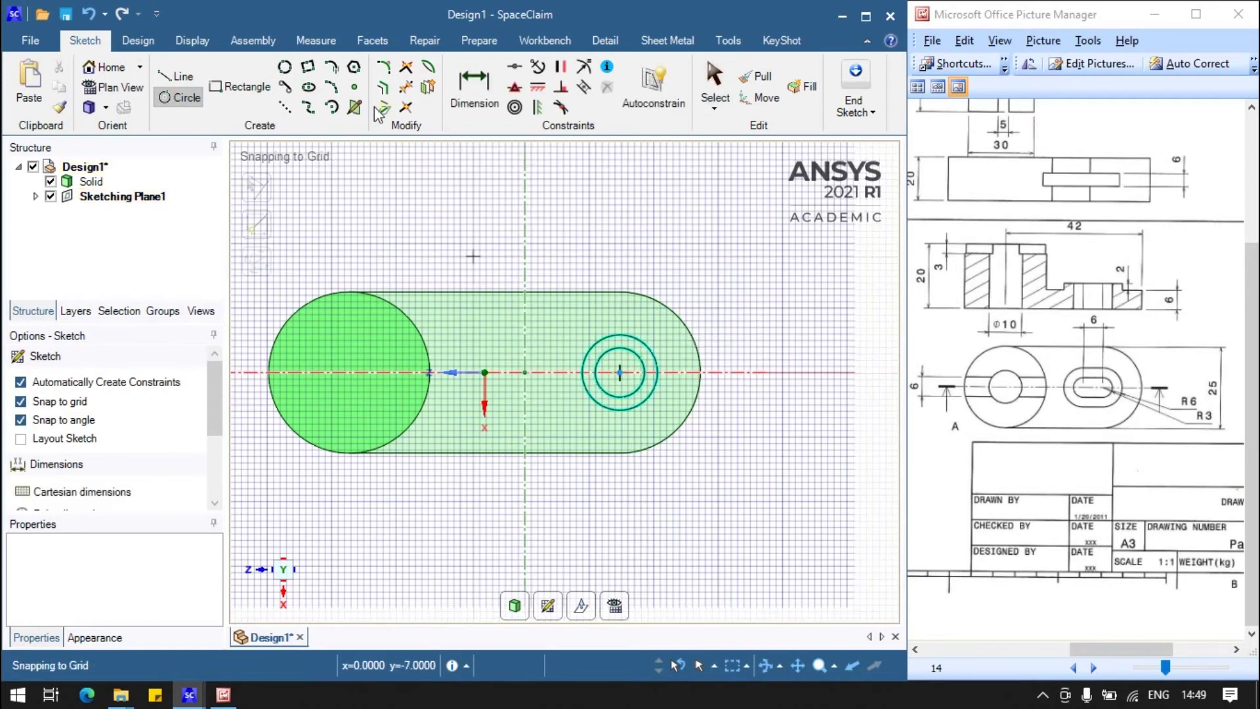
pyautogui.press('d')
pyautogui.click(645, 372)
pyautogui.click(782, 320)
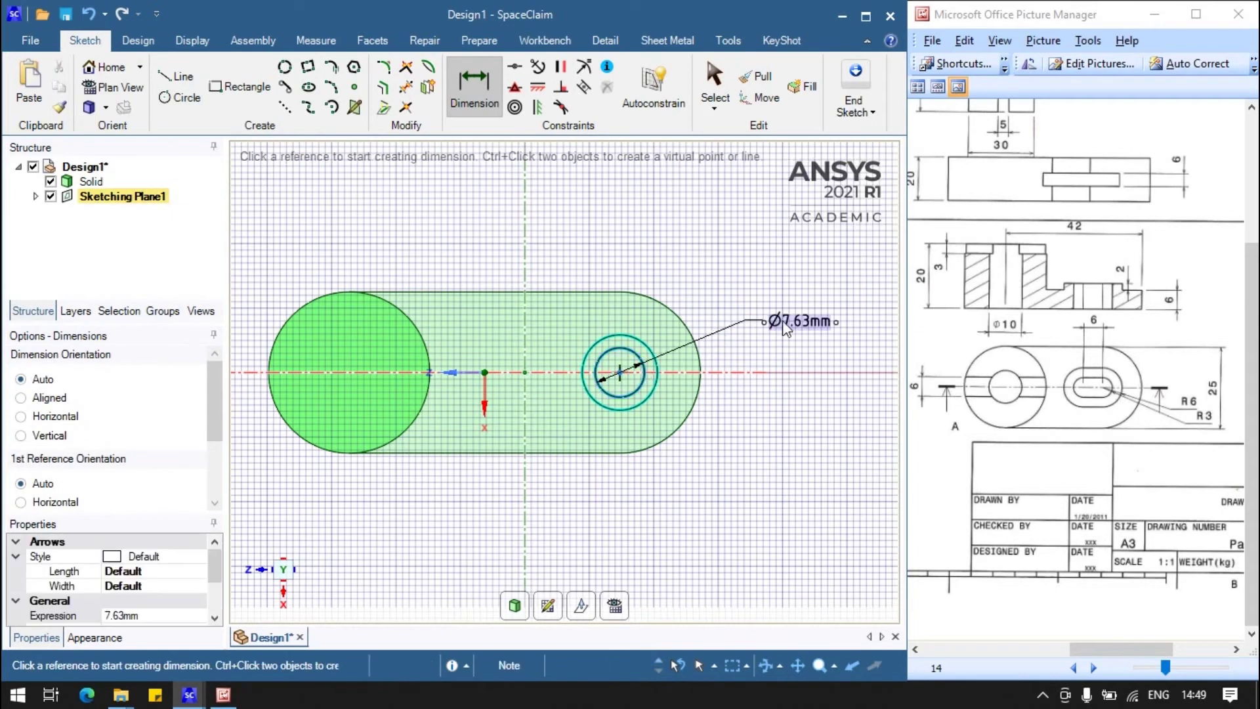
pyautogui.click(801, 324)
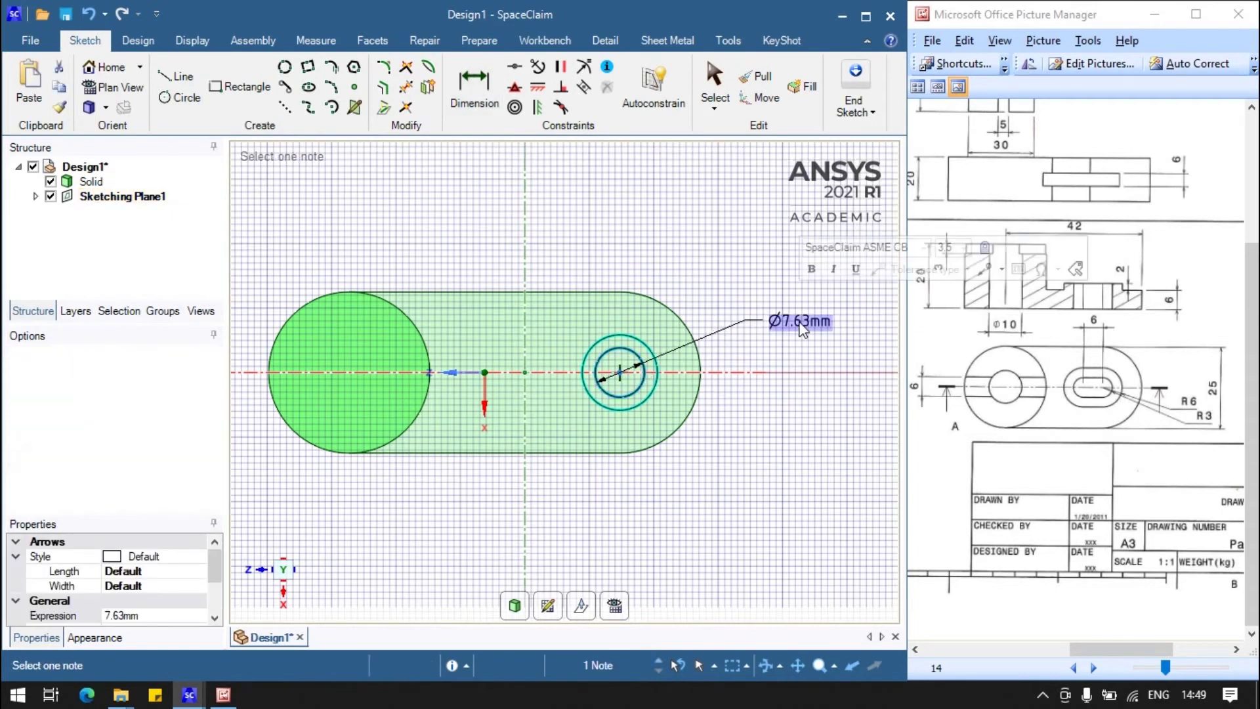
pyautogui.write('6')
pyautogui.press('Return')
# Dimension the concentric outer circle from Ø11.67mm to Ø12mm
pyautogui.press('d')
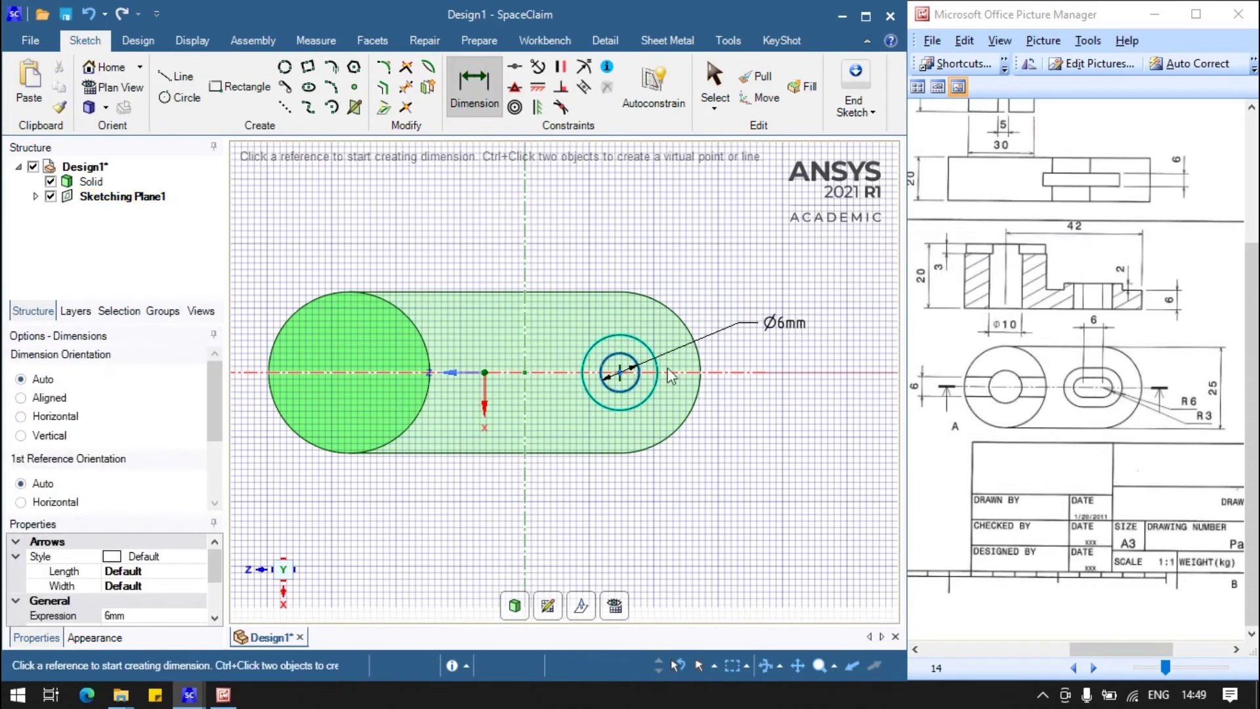
pyautogui.click(656, 368)
pyautogui.click(725, 286)
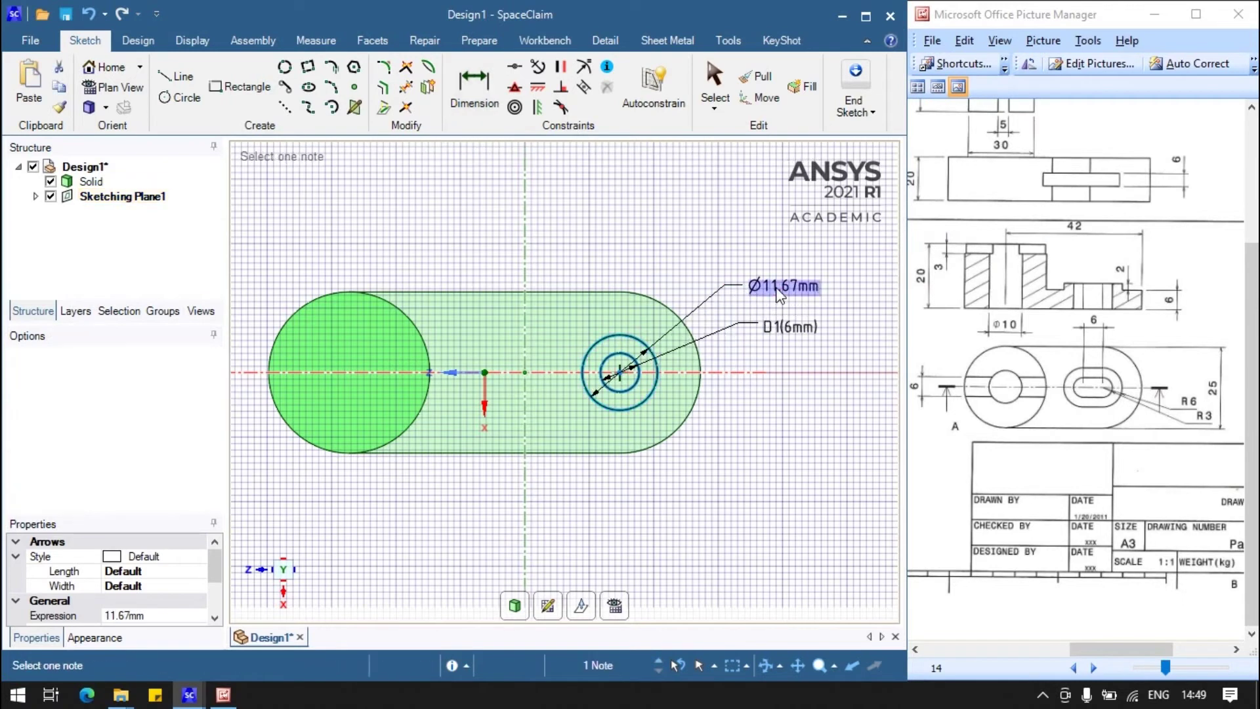
pyautogui.click(779, 289)
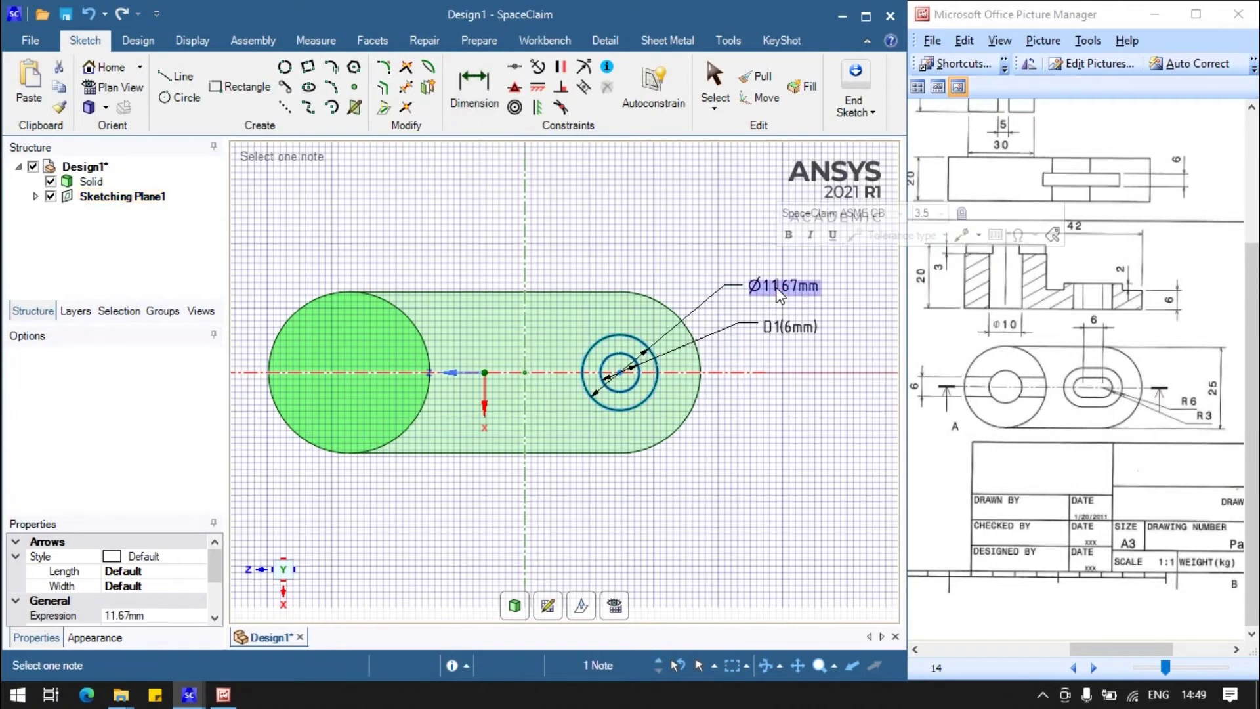
pyautogui.write('12')
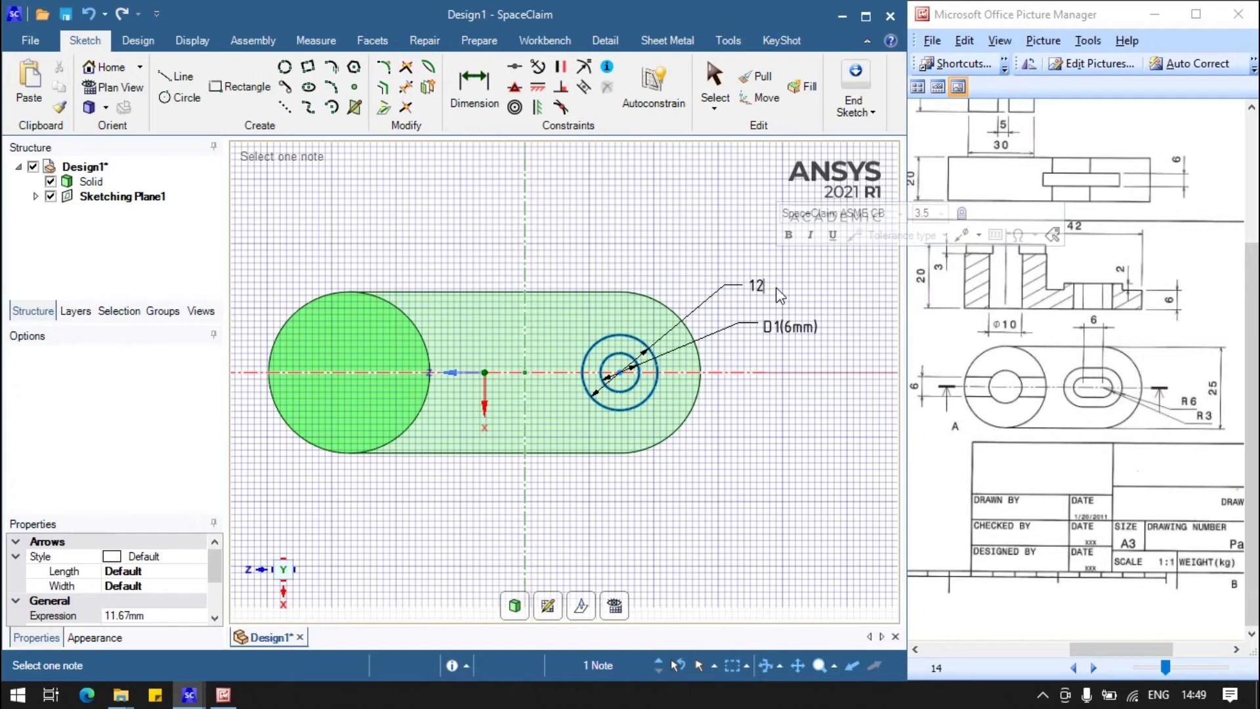
pyautogui.press('Return')
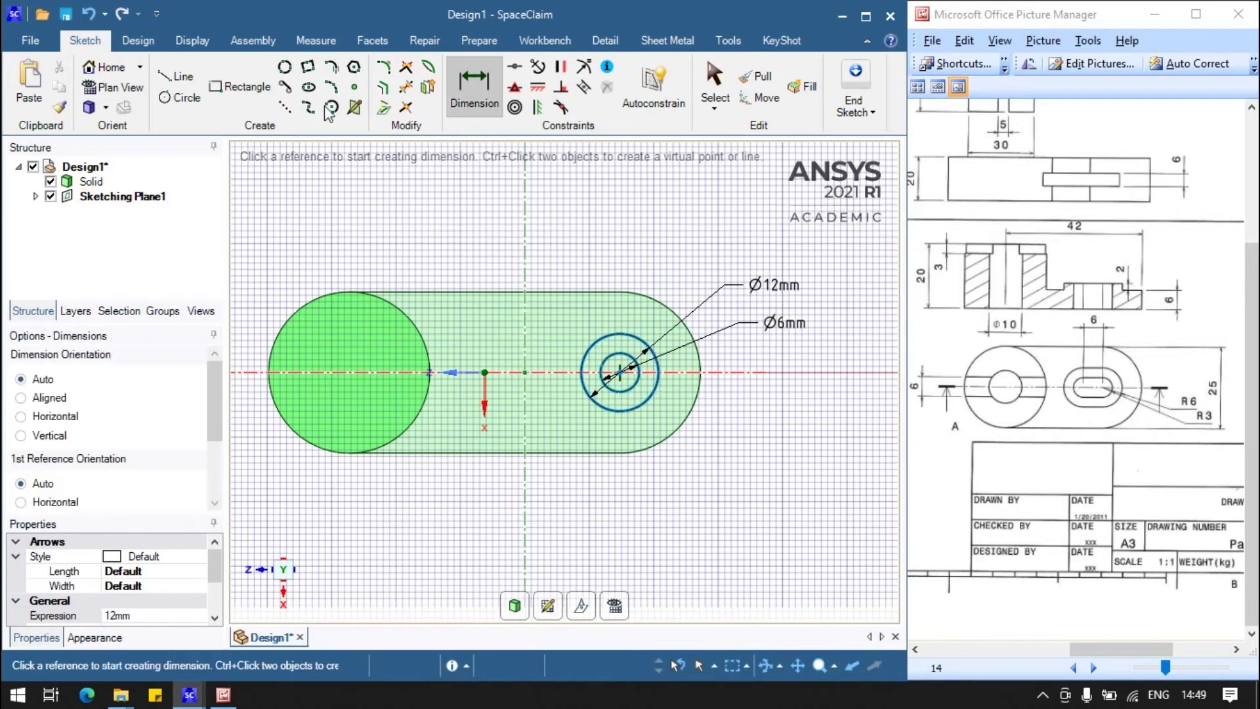
# Draw a Ø6mm circle and a concentric Ø12mm circle centred on the axis
pyautogui.click(180, 95)
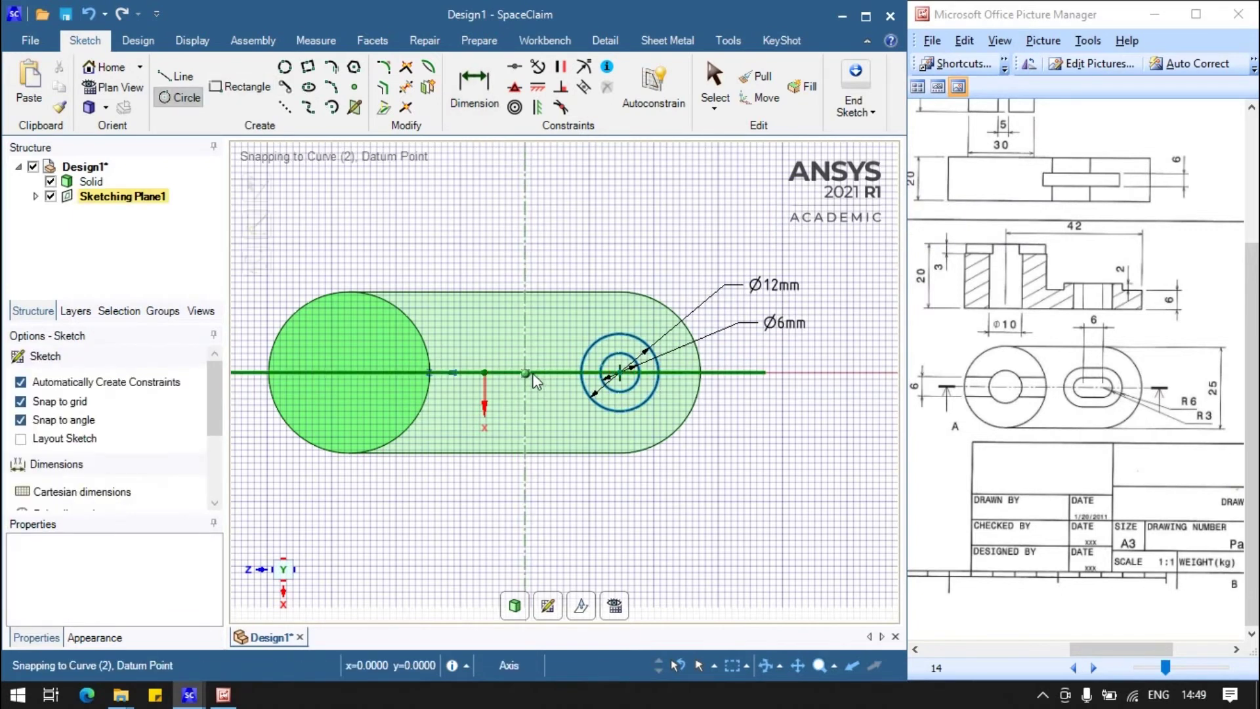
pyautogui.click(544, 372)
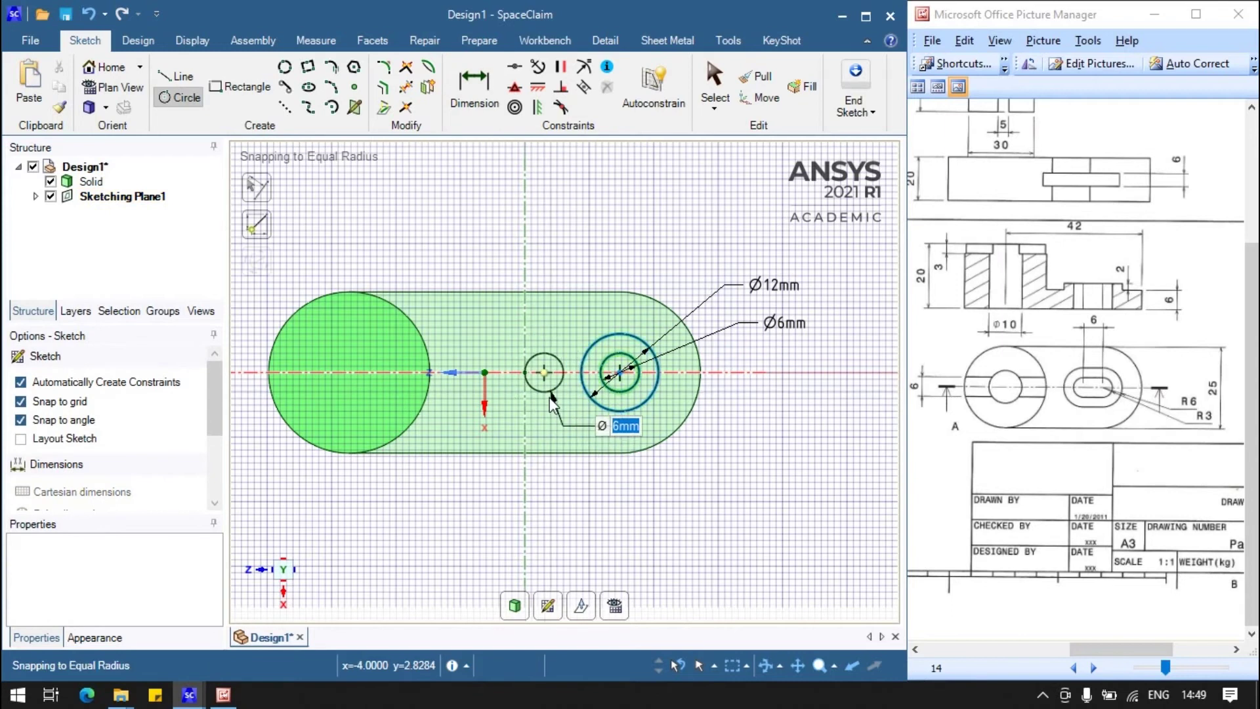
pyautogui.click(549, 396)
pyautogui.click(544, 372)
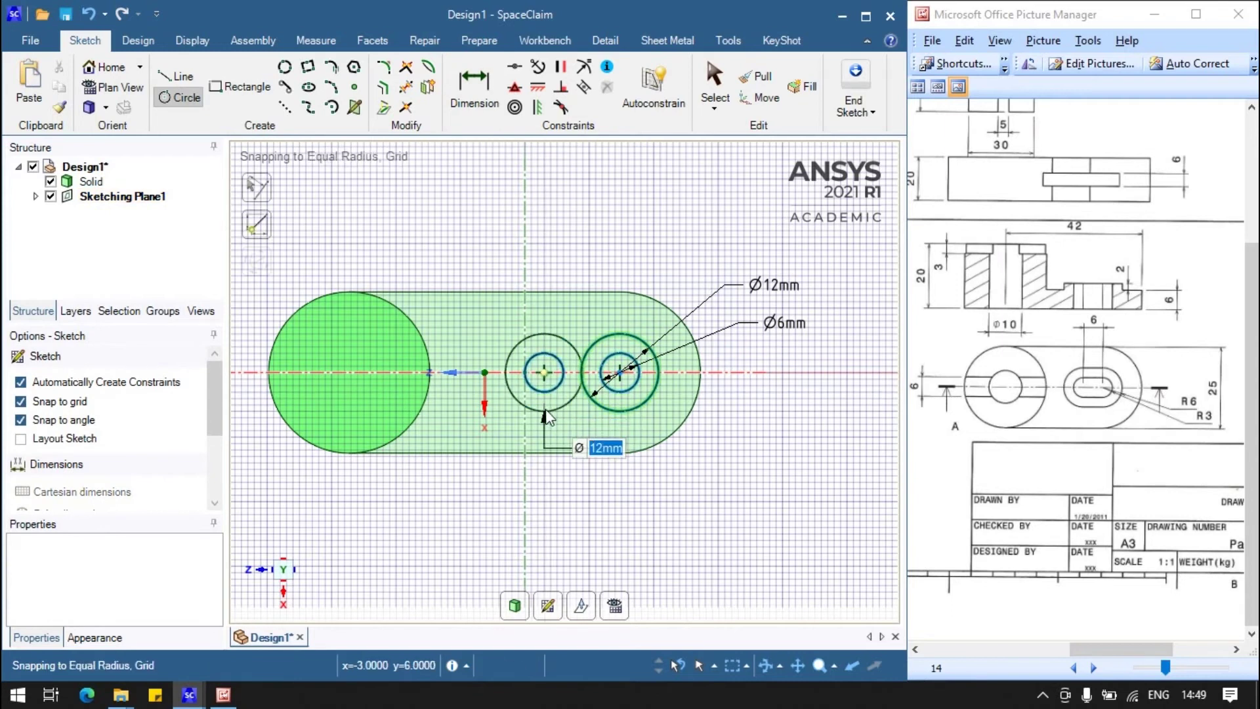
pyautogui.click(545, 408)
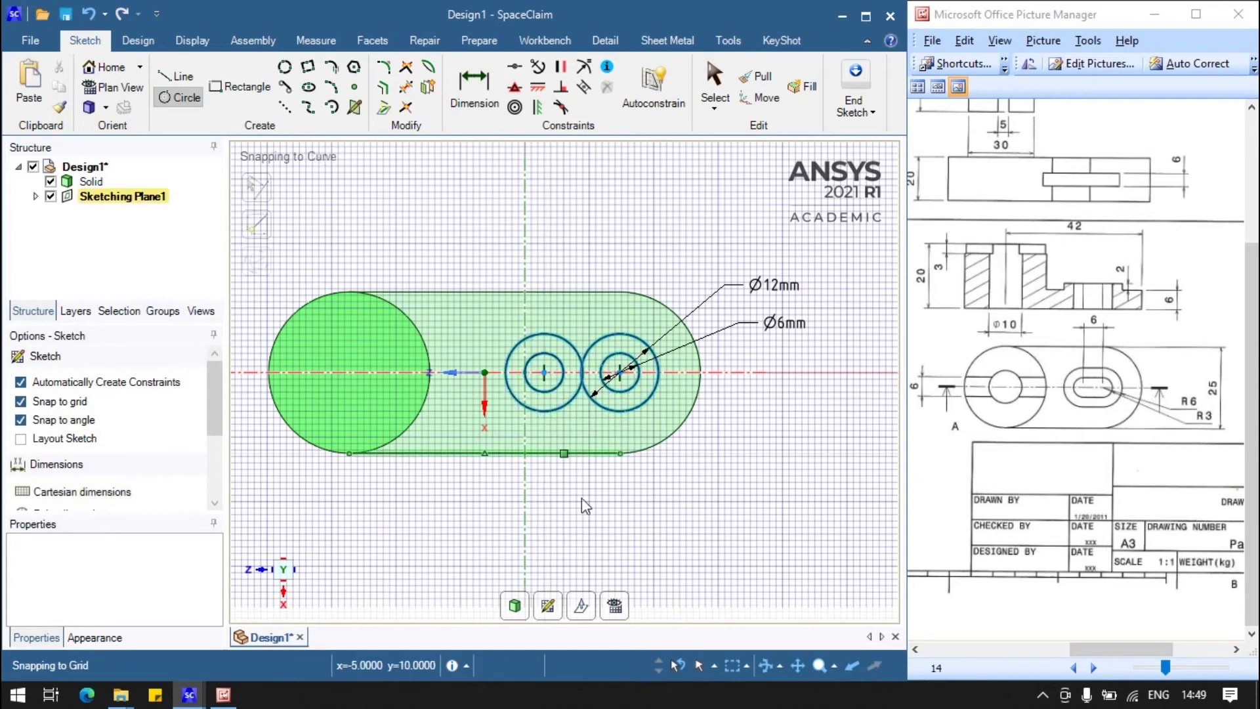
# Add an 11.75mm centre distance between the circle pairs, then undo the over-constraining dimension
pyautogui.click(544, 372)
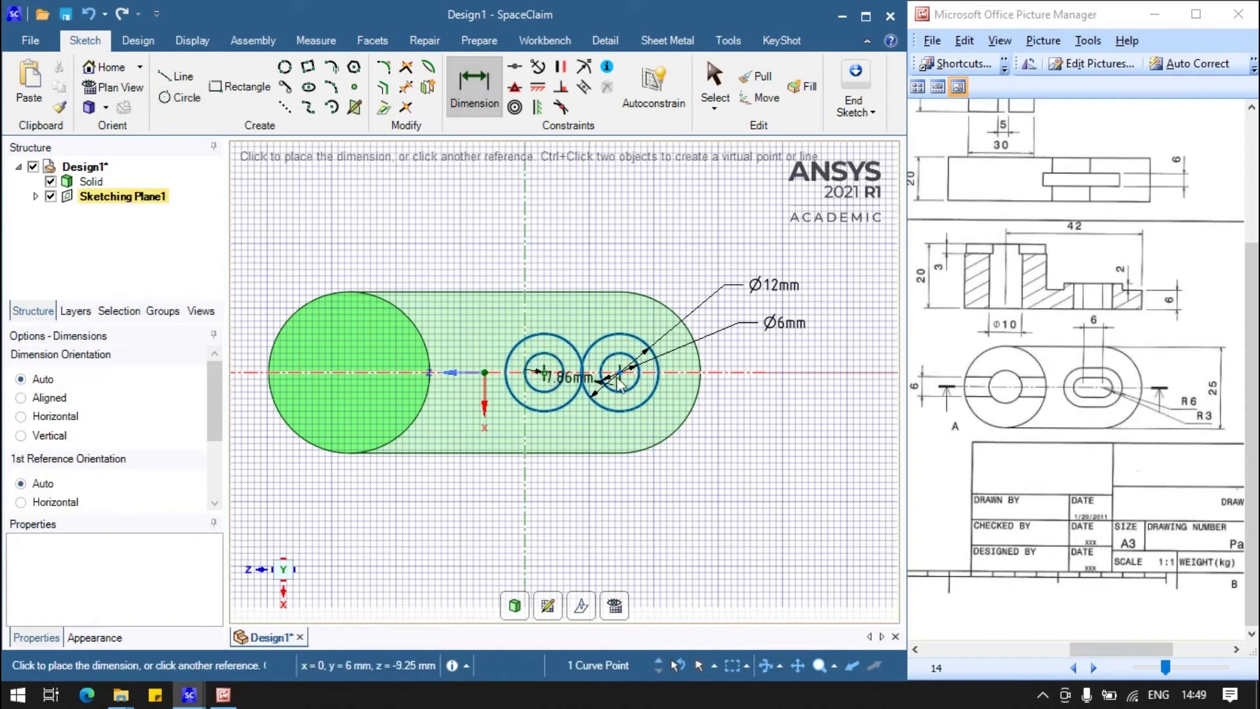
pyautogui.click(620, 373)
pyautogui.click(600, 486)
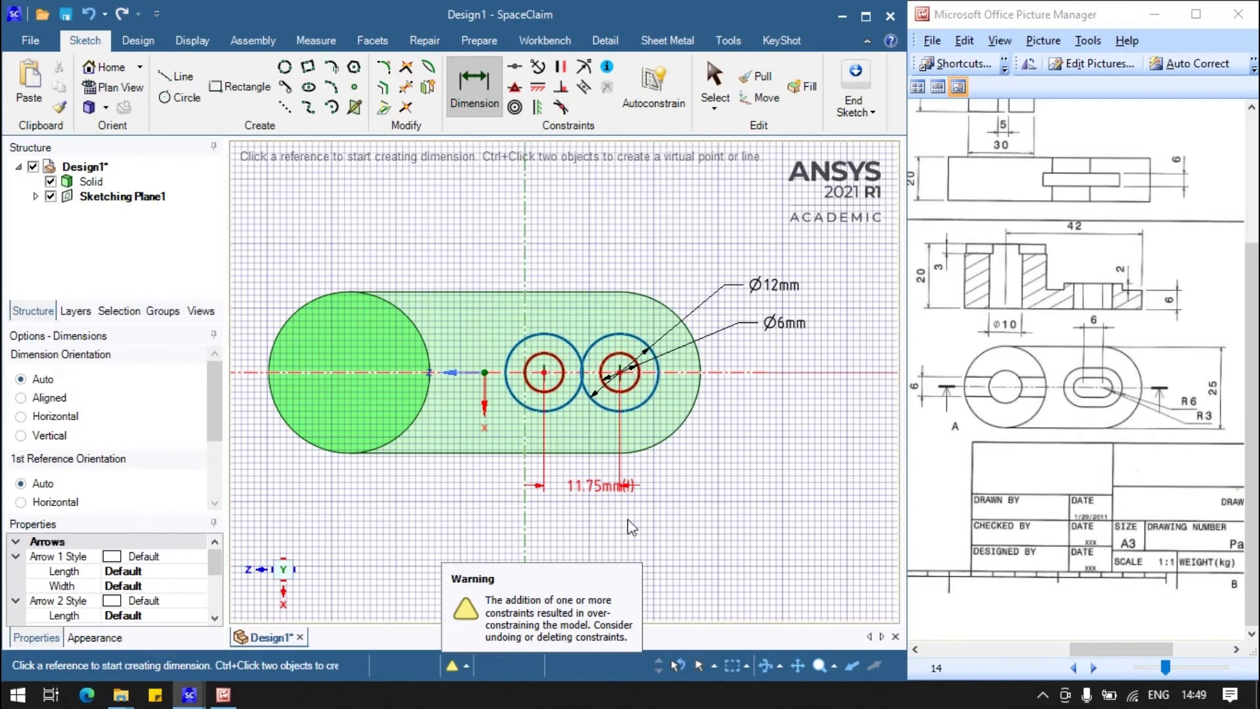
pyautogui.hotkey('ctrl', 'z')
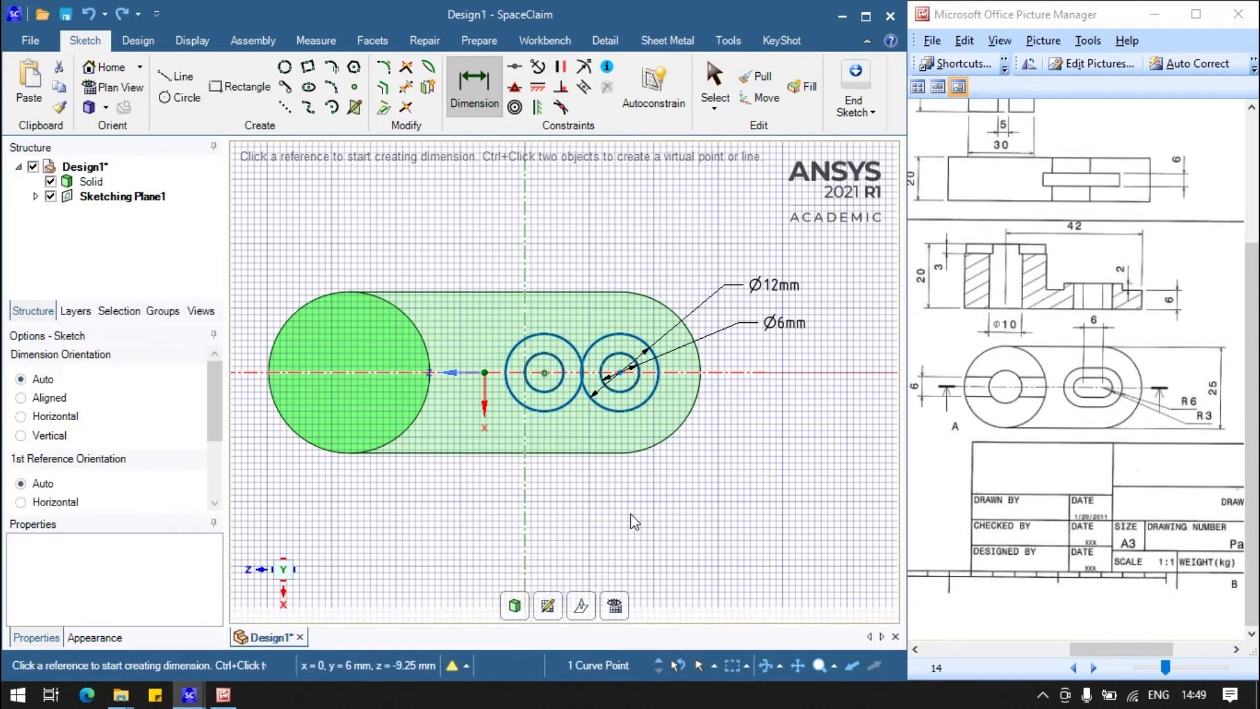
pyautogui.press('c')
pyautogui.click(556, 226)
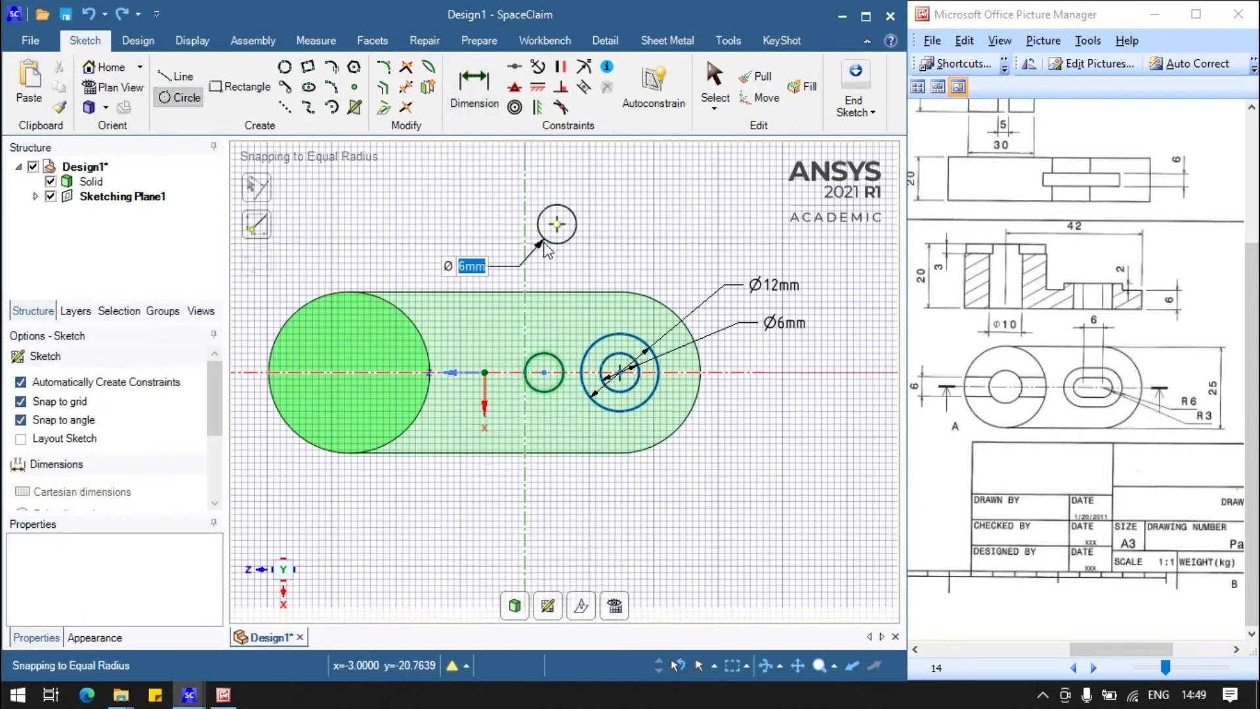
pyautogui.click(475, 85)
pyautogui.click(544, 372)
pyautogui.click(620, 373)
pyautogui.click(591, 483)
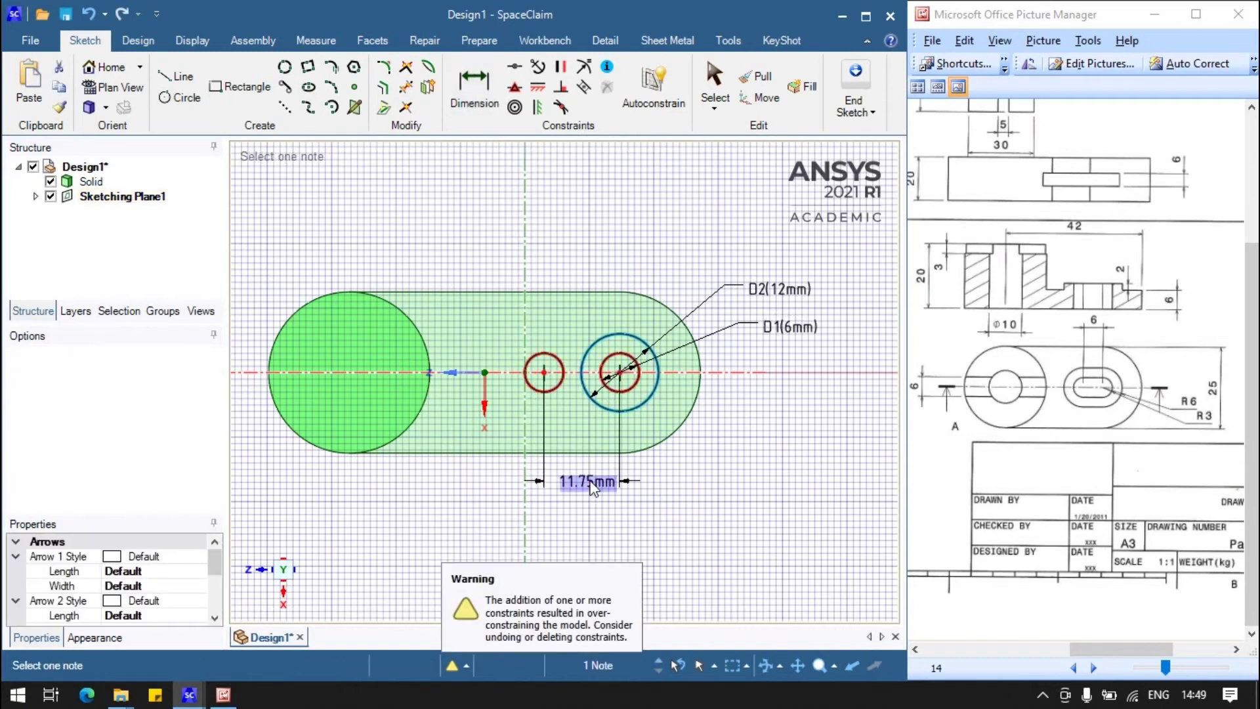
pyautogui.press('d')
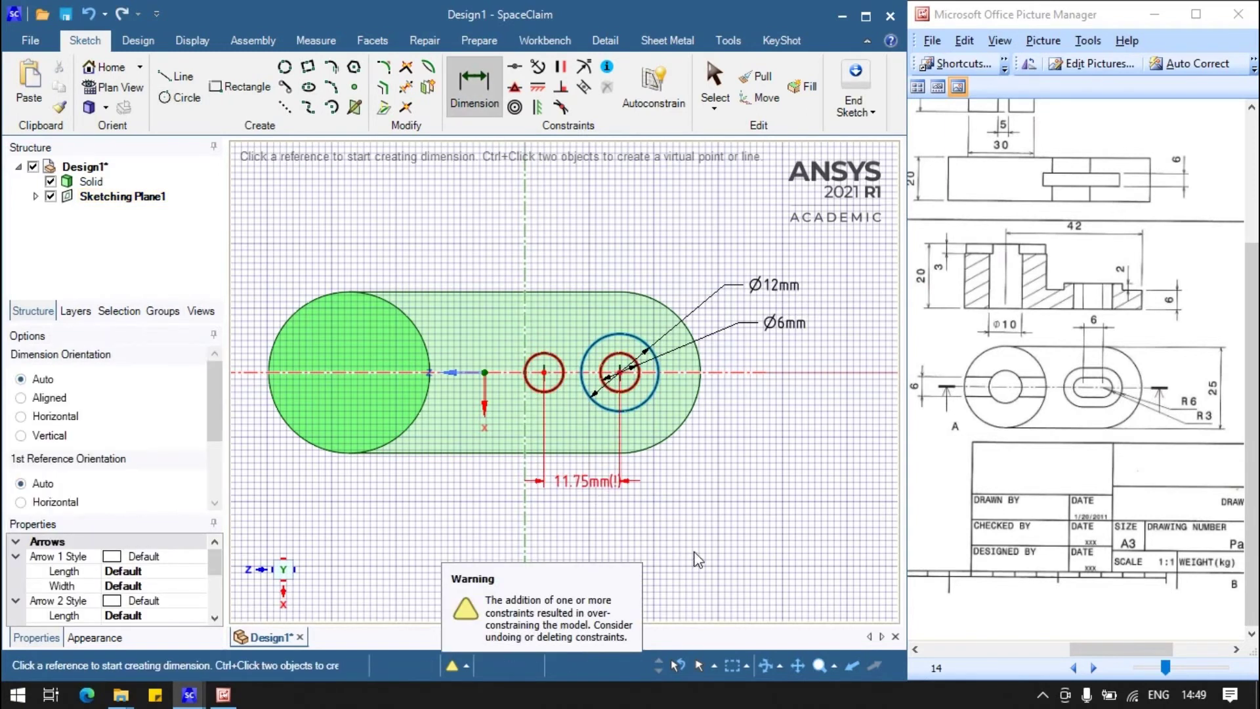
pyautogui.hotkey('ctrl', 'z')
pyautogui.hotkey('ctrl', 'z')
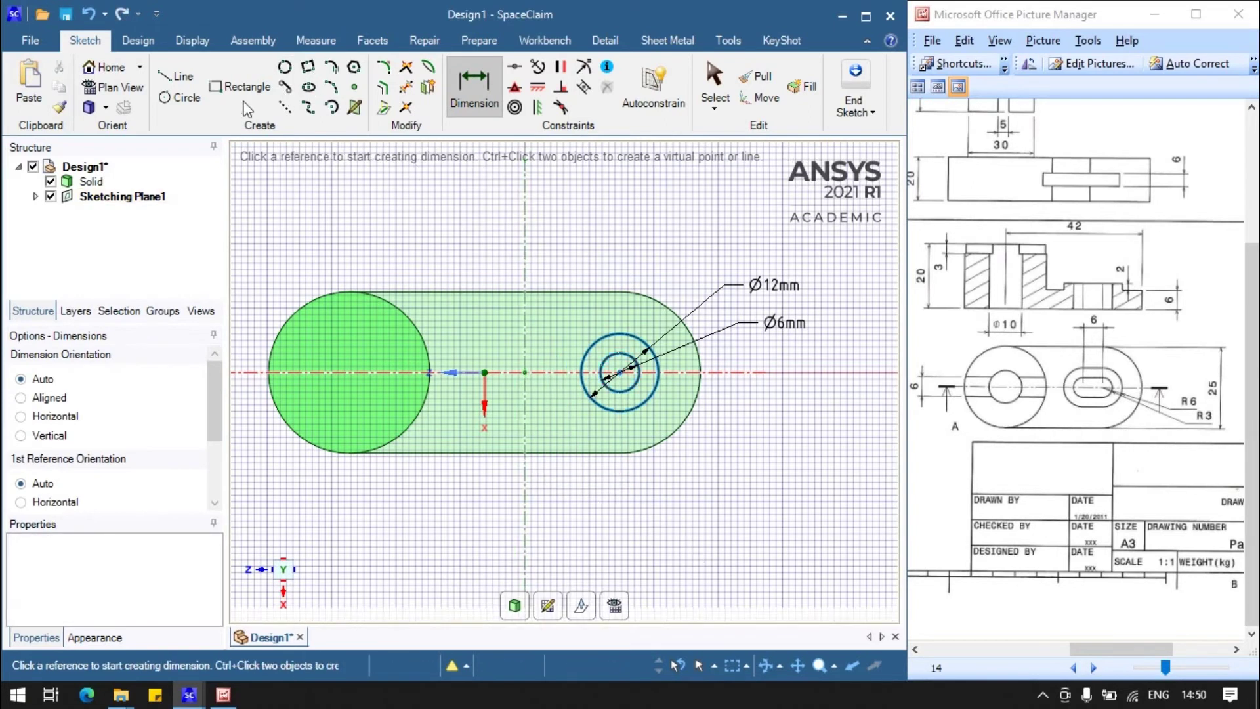
# Add a new circle with its centre 6mm from the existing pair
pyautogui.press('c')
pyautogui.click(563, 373)
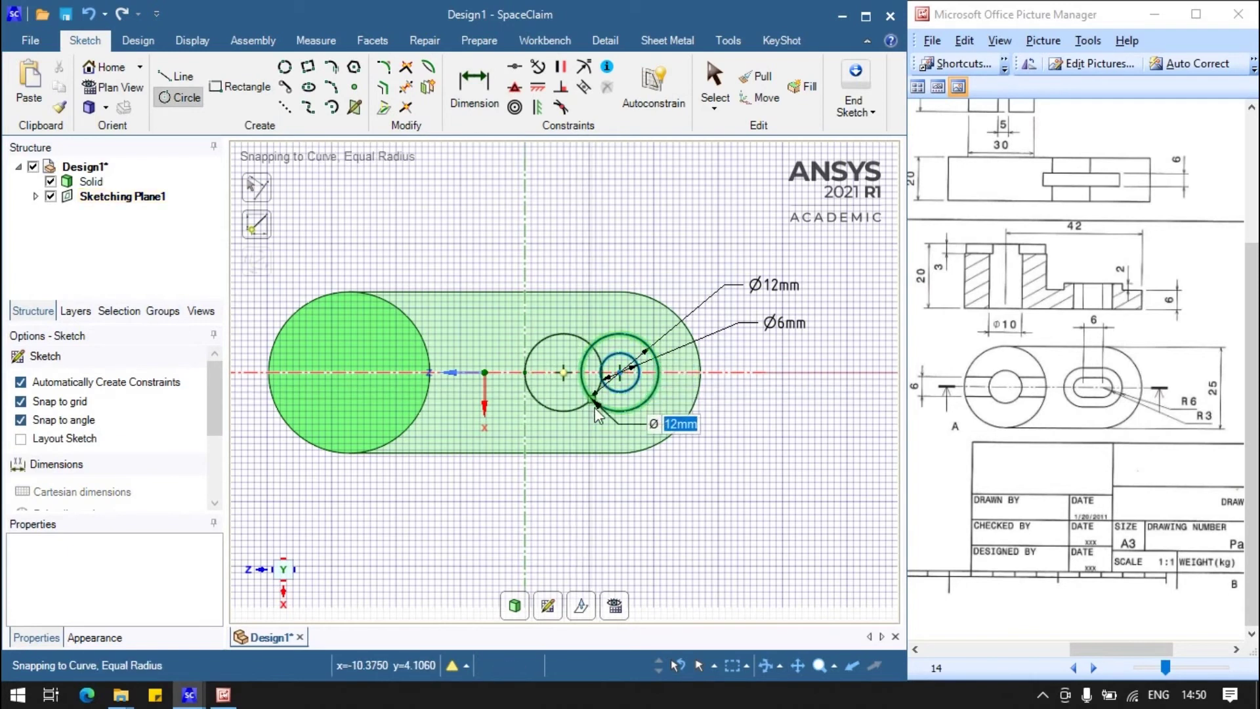
pyautogui.click(726, 407)
pyautogui.click(474, 89)
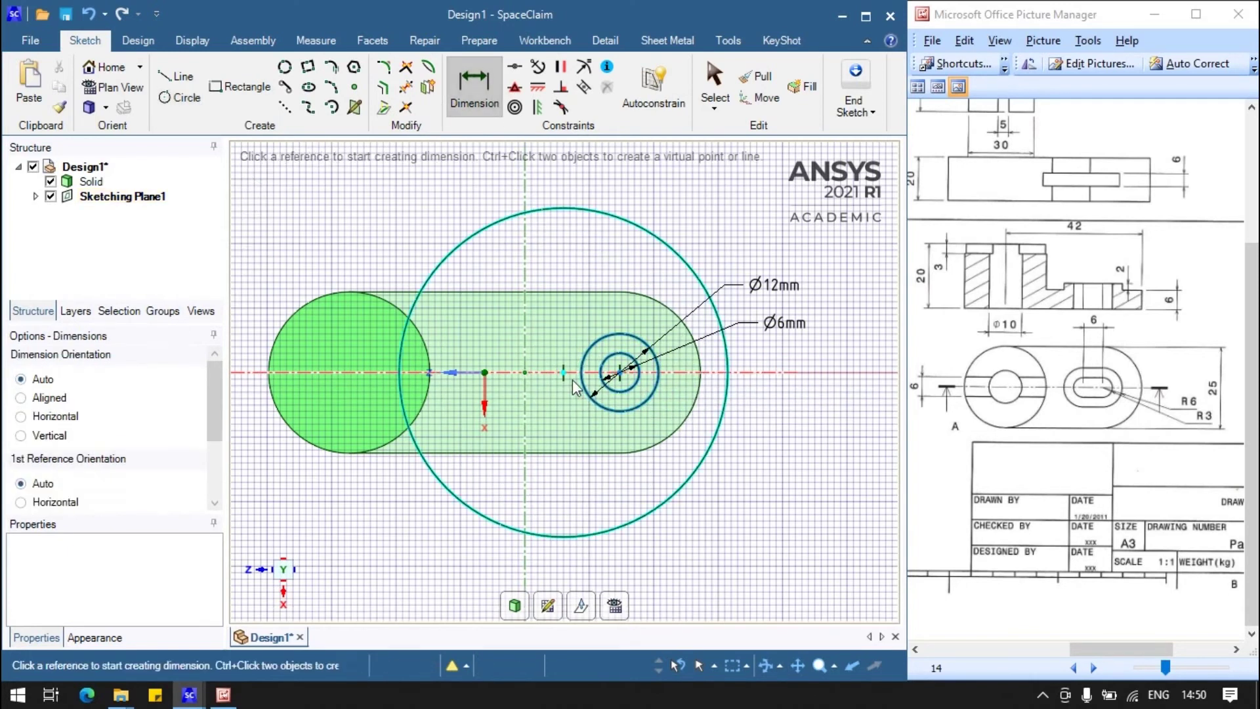
pyautogui.click(563, 372)
pyautogui.click(596, 482)
pyautogui.write('6')
pyautogui.press('Return')
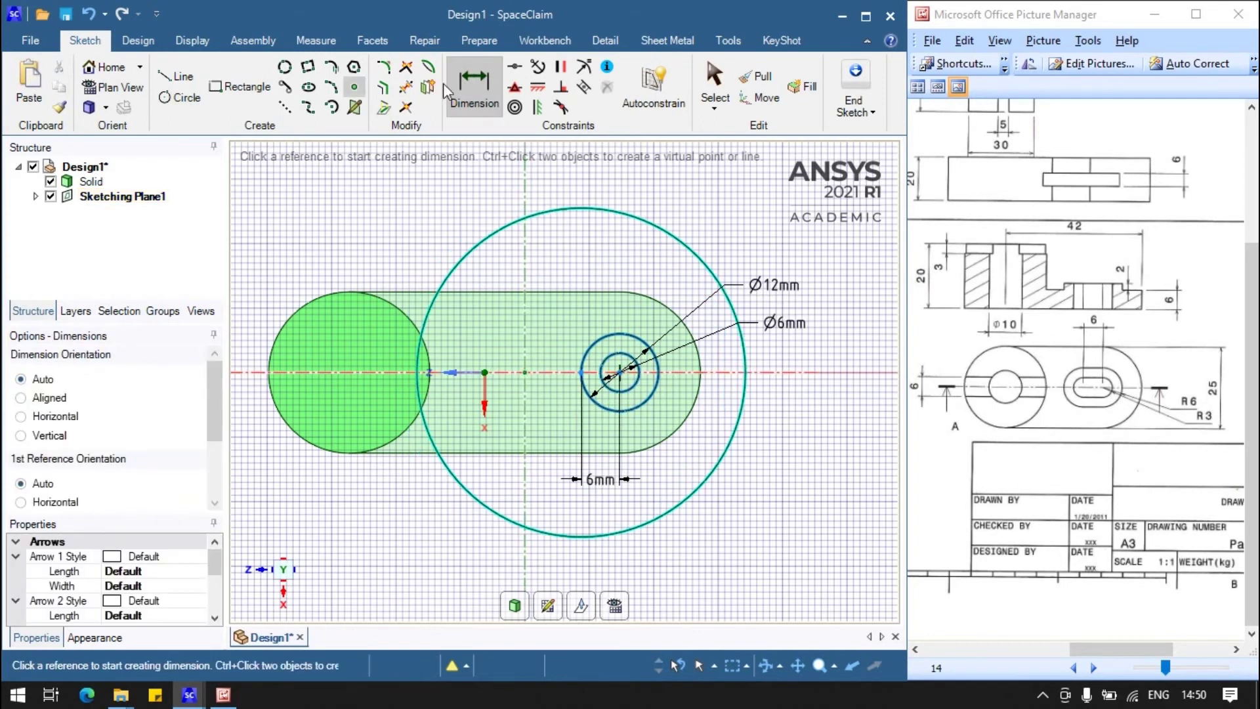
# Make the new circle Ø6mm and draw a concentric Ø12mm circle around it
pyautogui.click(634, 223)
pyautogui.click(748, 207)
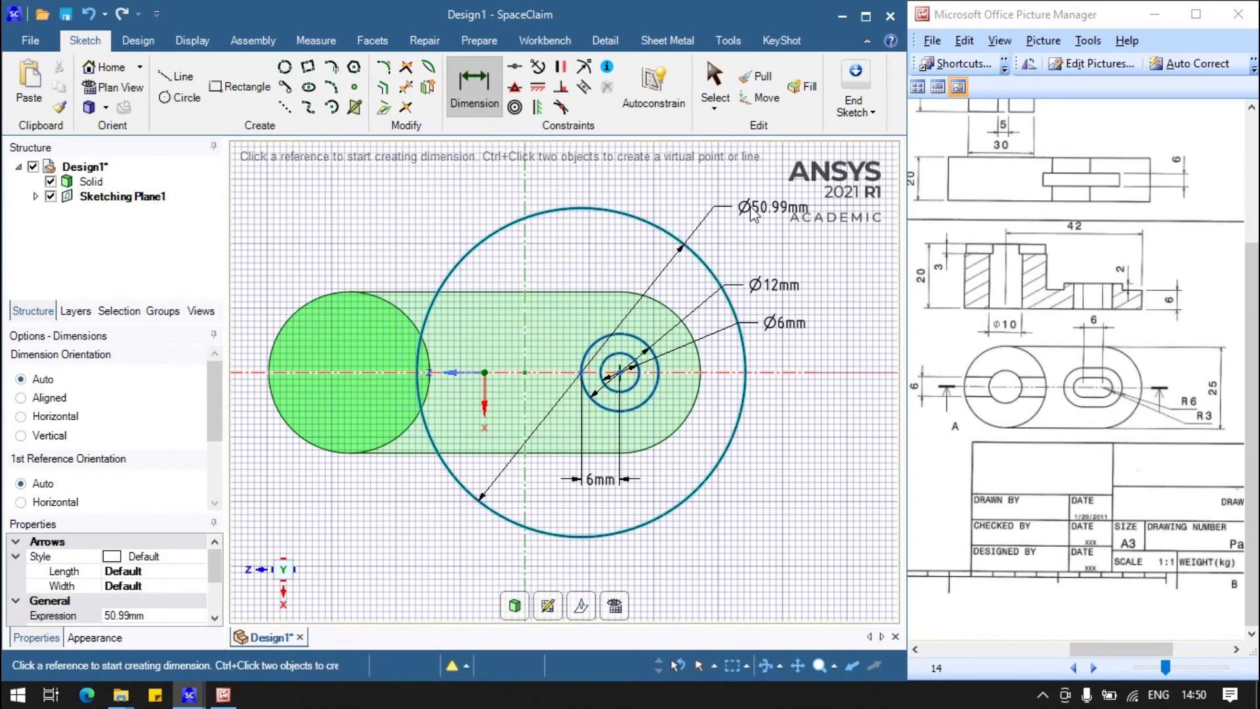
pyautogui.write('6')
pyautogui.press('Return')
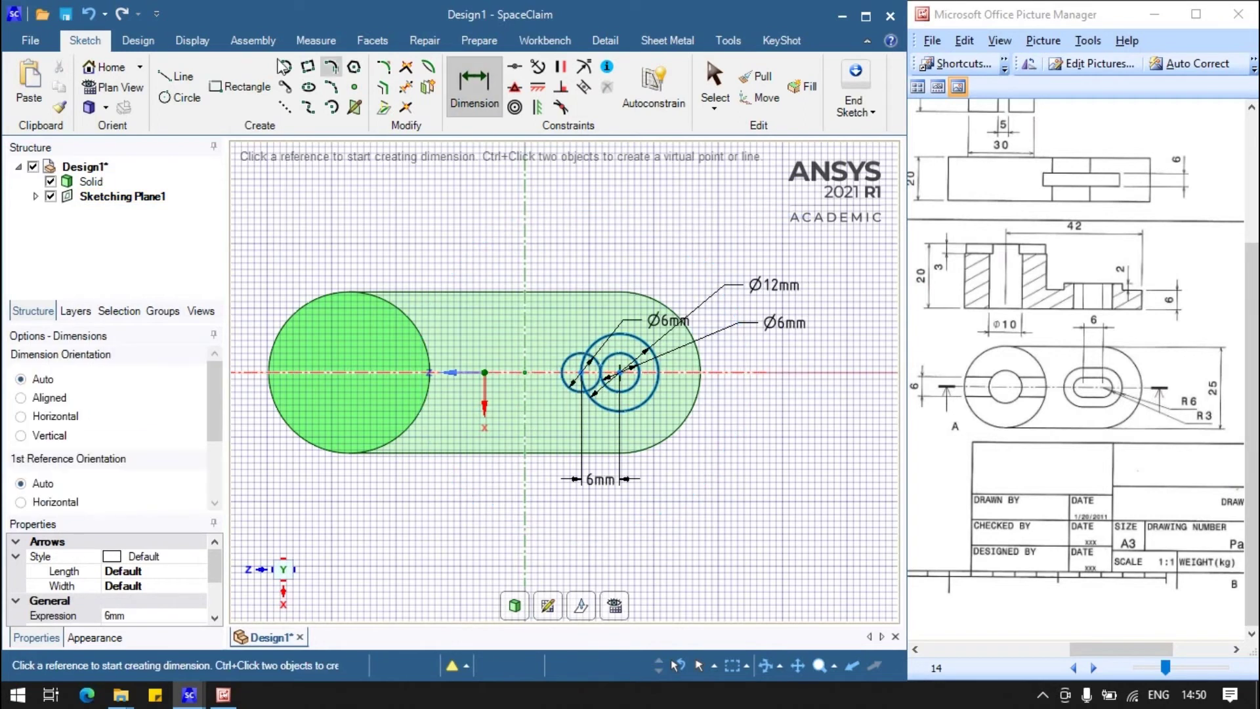
pyautogui.click(284, 66)
pyautogui.click(580, 373)
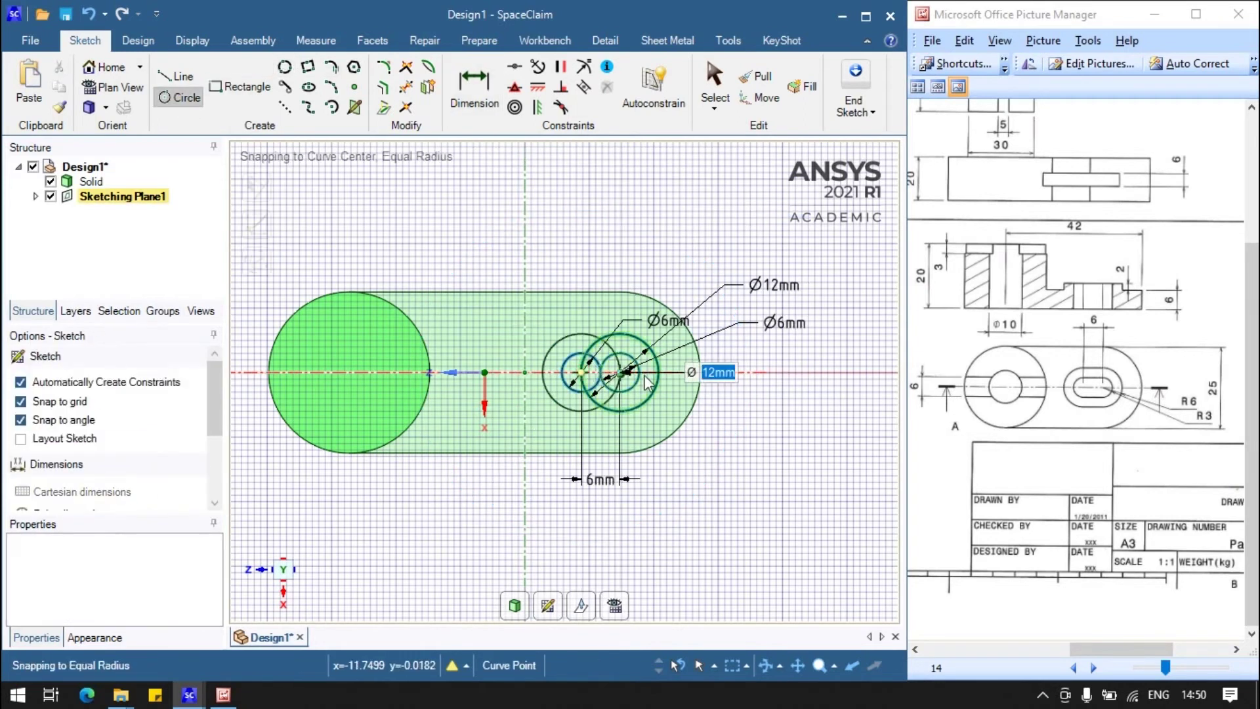
pyautogui.click(620, 372)
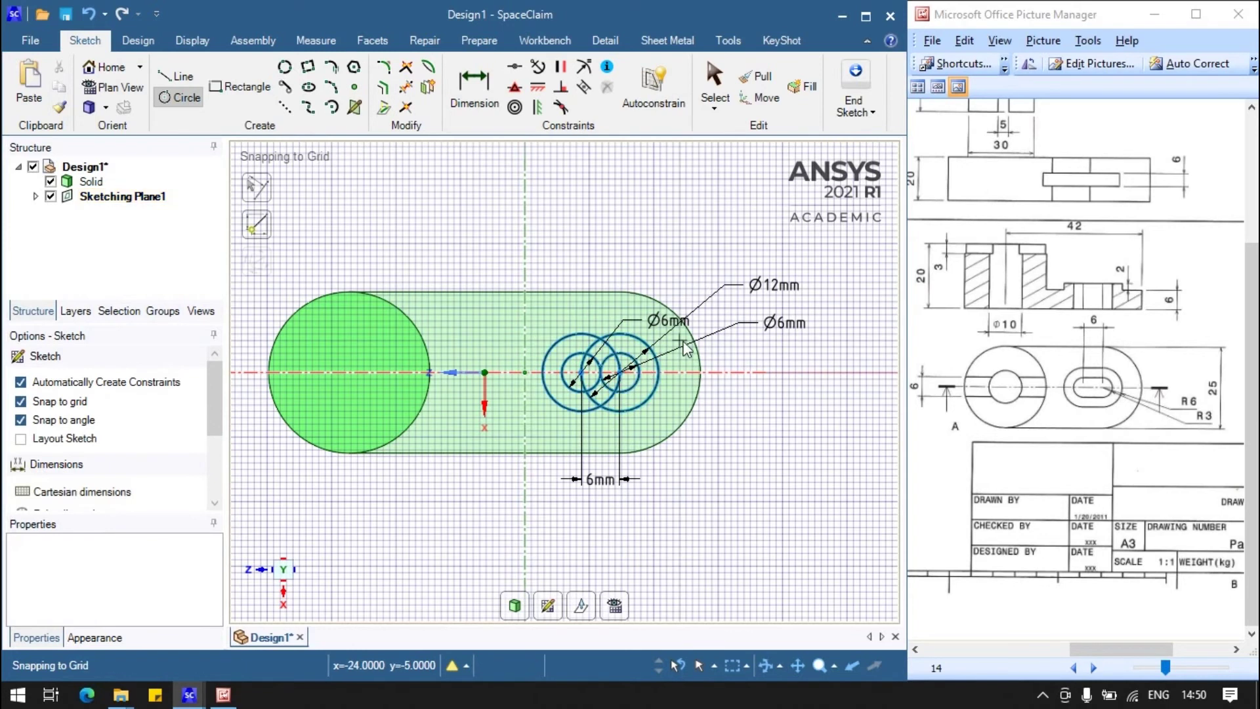
pyautogui.scroll(1, 722, 348)
pyautogui.scroll(2, 736, 350)
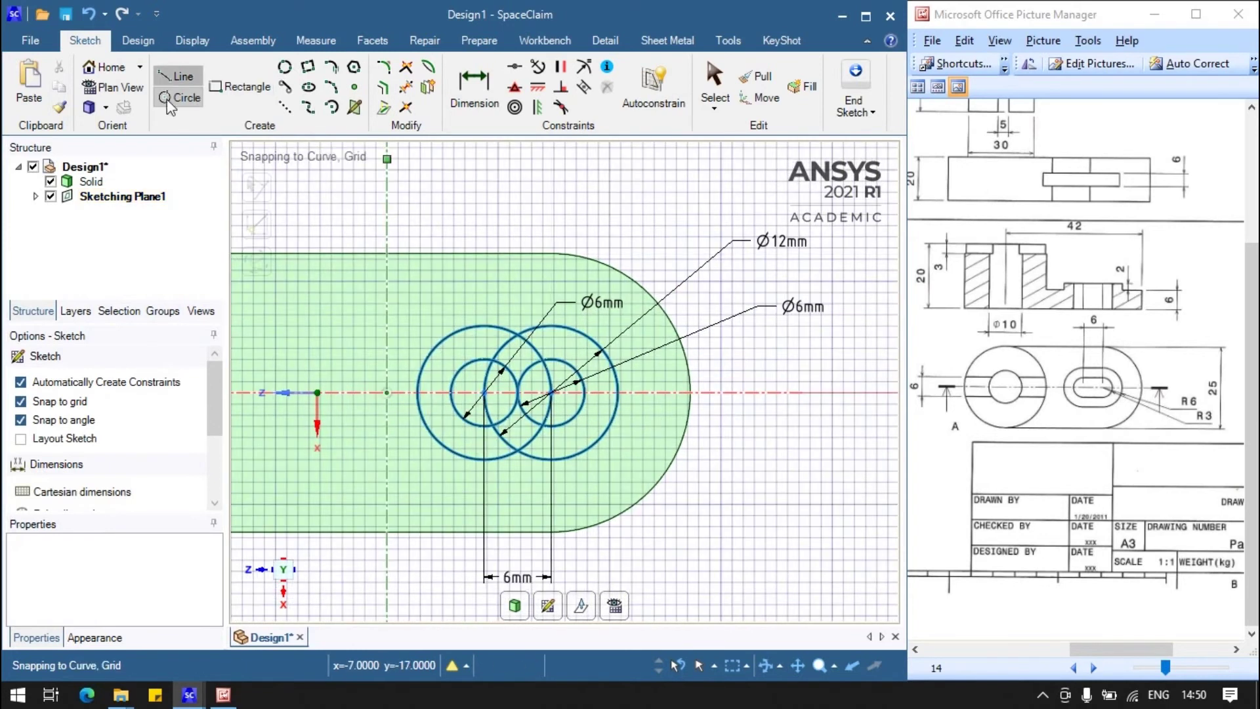
# Begin horizontal lines above and below the new circles
pyautogui.click(175, 76)
pyautogui.click(671, 195)
pyautogui.scroll(-3, 629, 243)
pyautogui.click(177, 80)
pyautogui.click(439, 440)
# Finish the bottom line and move both horizontal lines tangent to the circles
pyautogui.click(676, 440)
pyautogui.click(492, 103)
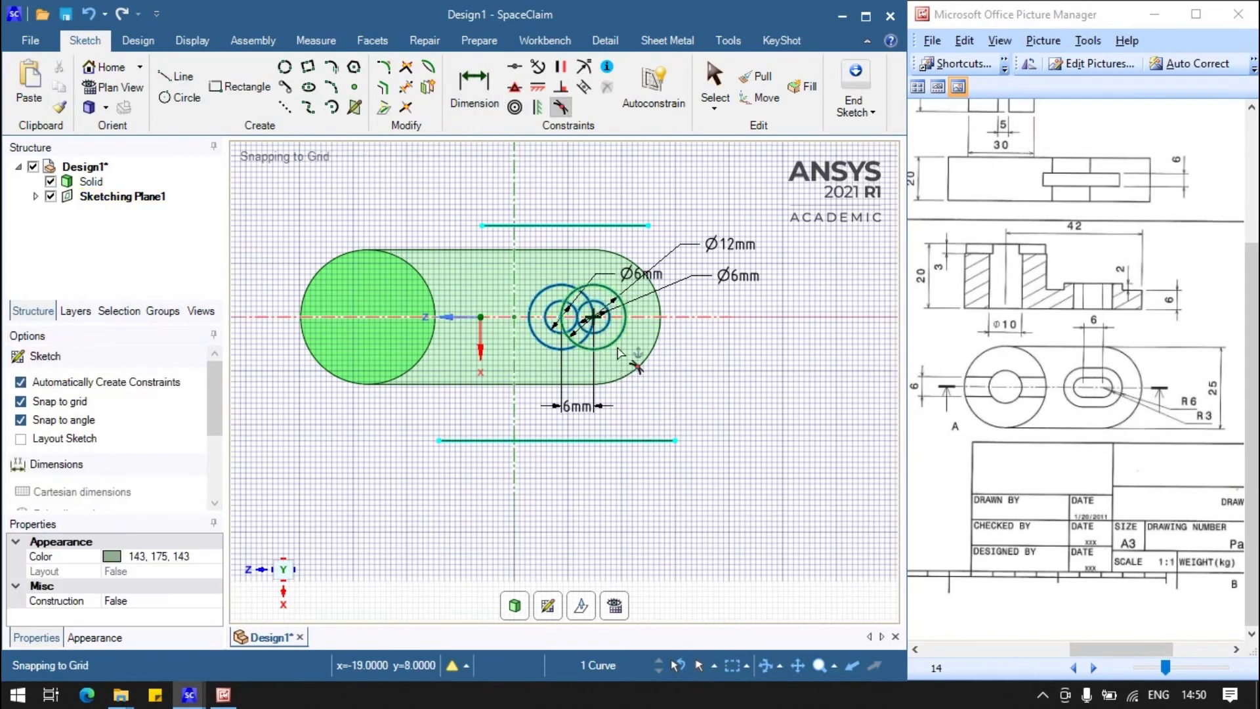
pyautogui.moveTo(620, 441); pyautogui.dragTo(620, 349)
pyautogui.moveTo(565, 225); pyautogui.dragTo(564, 284)
# Trim away both lines' left extensions and the first inner circle arcs
pyautogui.click(406, 86)
pyautogui.scroll(3, 613, 299)
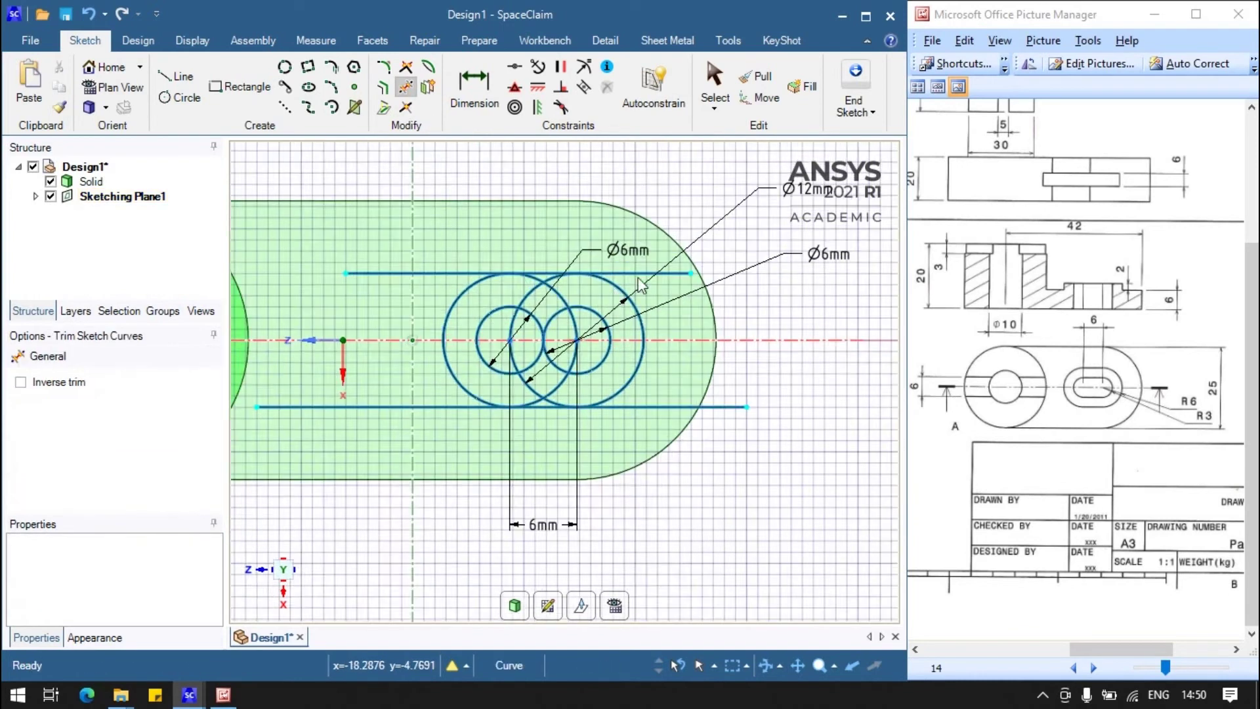
pyautogui.scroll(2, 613, 299)
pyautogui.click(309, 500)
pyautogui.click(323, 270)
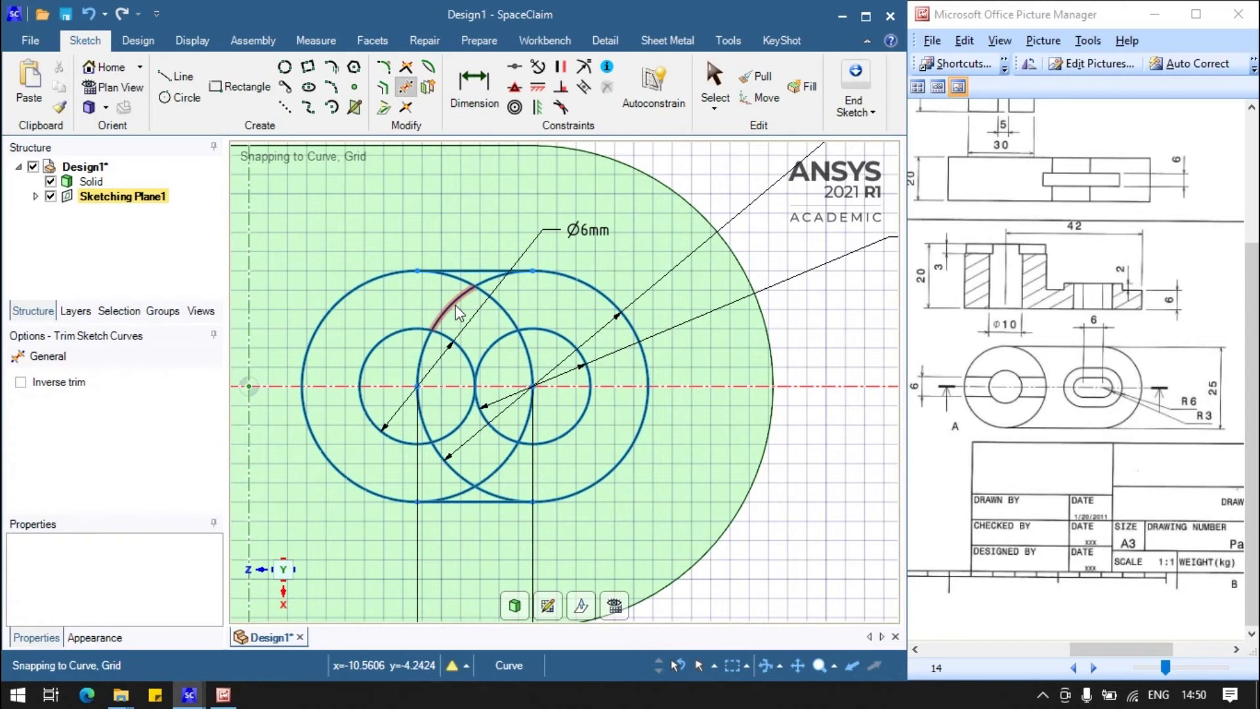
pyautogui.click(457, 312)
pyautogui.click(492, 304)
pyautogui.click(484, 282)
# Trim the remaining large-circle and inner arcs, leaving a clean slot outline
pyautogui.click(444, 345)
pyautogui.click(430, 375)
pyautogui.click(427, 422)
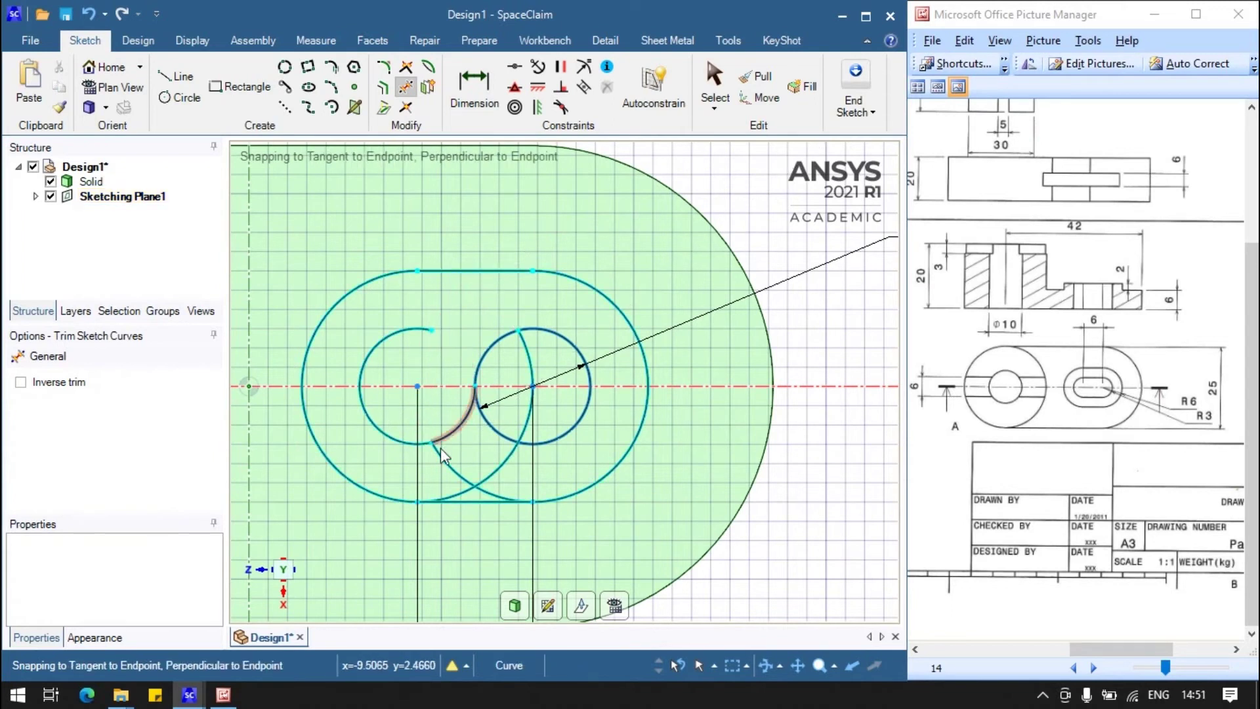
pyautogui.click(452, 465)
pyautogui.click(478, 491)
pyautogui.click(502, 427)
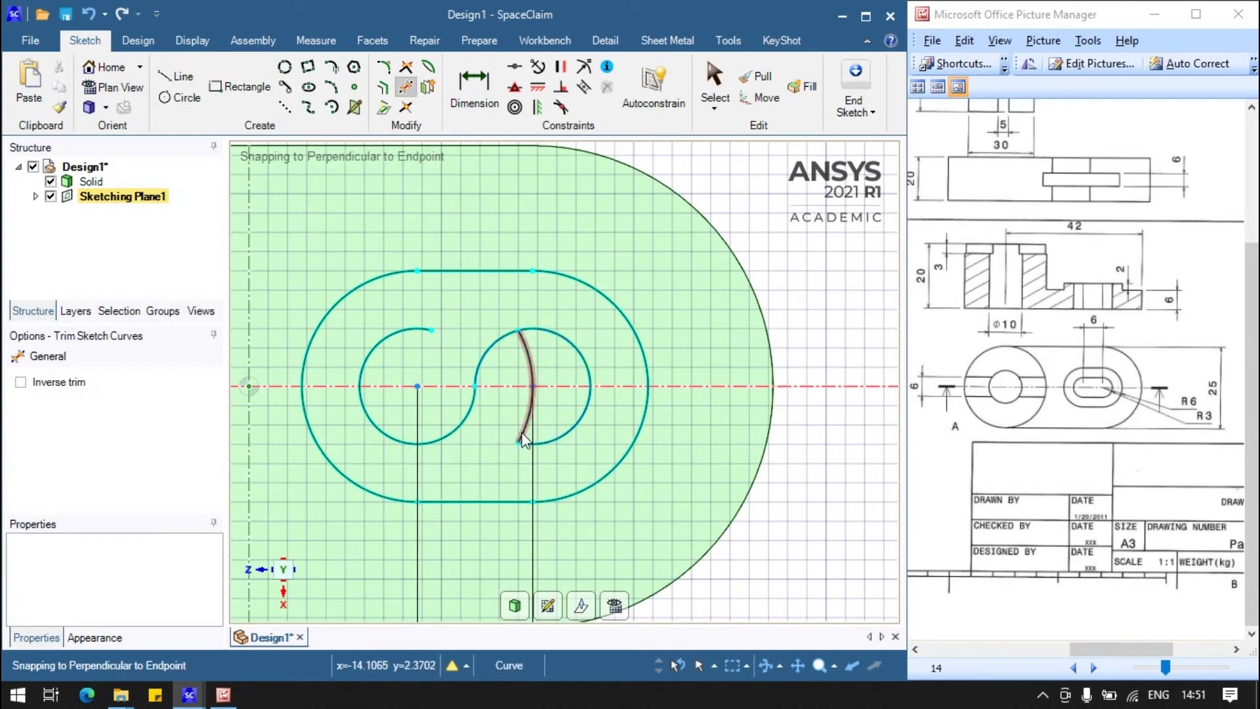
pyautogui.click(494, 348)
pyautogui.click(421, 439)
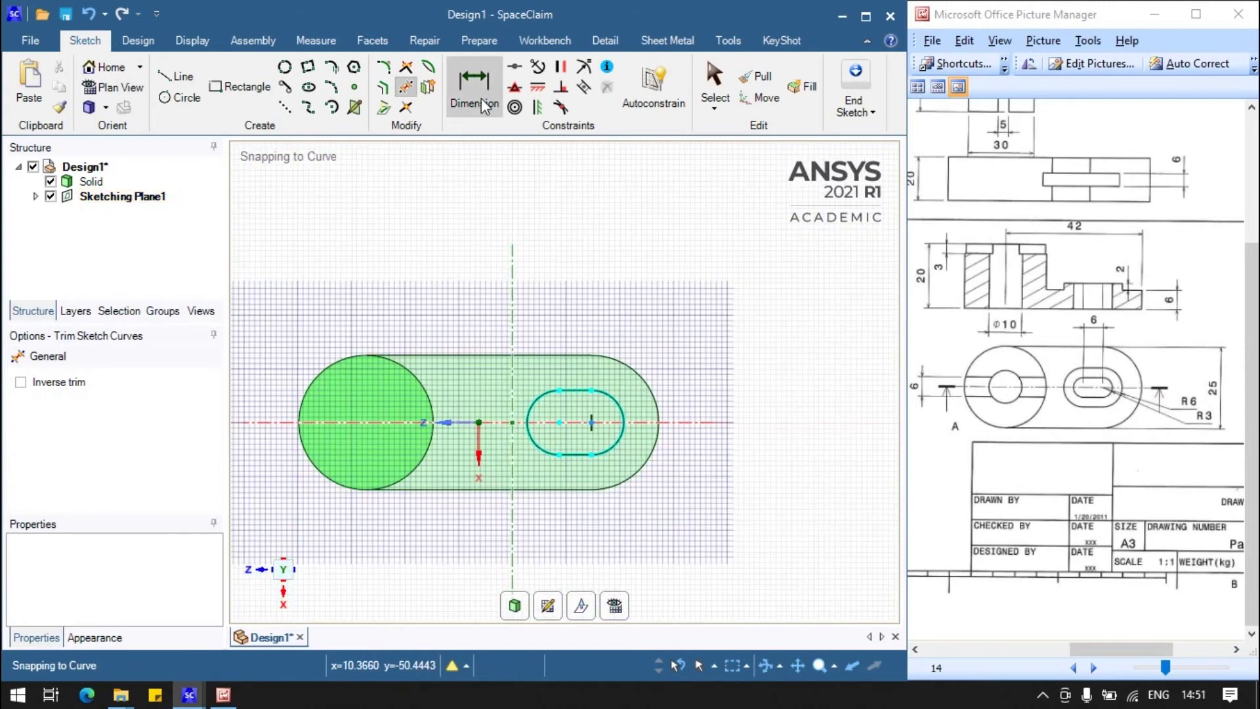
# Dimension the slot's right arc as R6mm and its arc centres 6mm apart
pyautogui.click(474, 88)
pyautogui.click(618, 400)
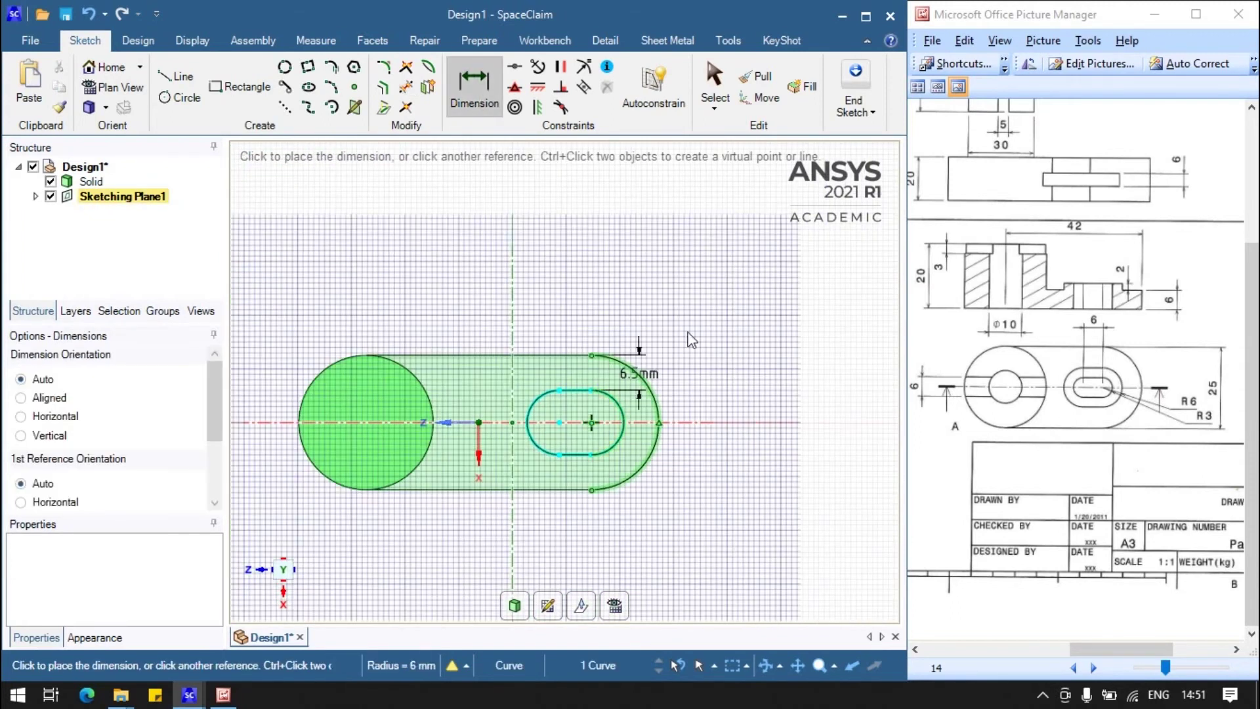
pyautogui.click(706, 332)
pyautogui.click(557, 422)
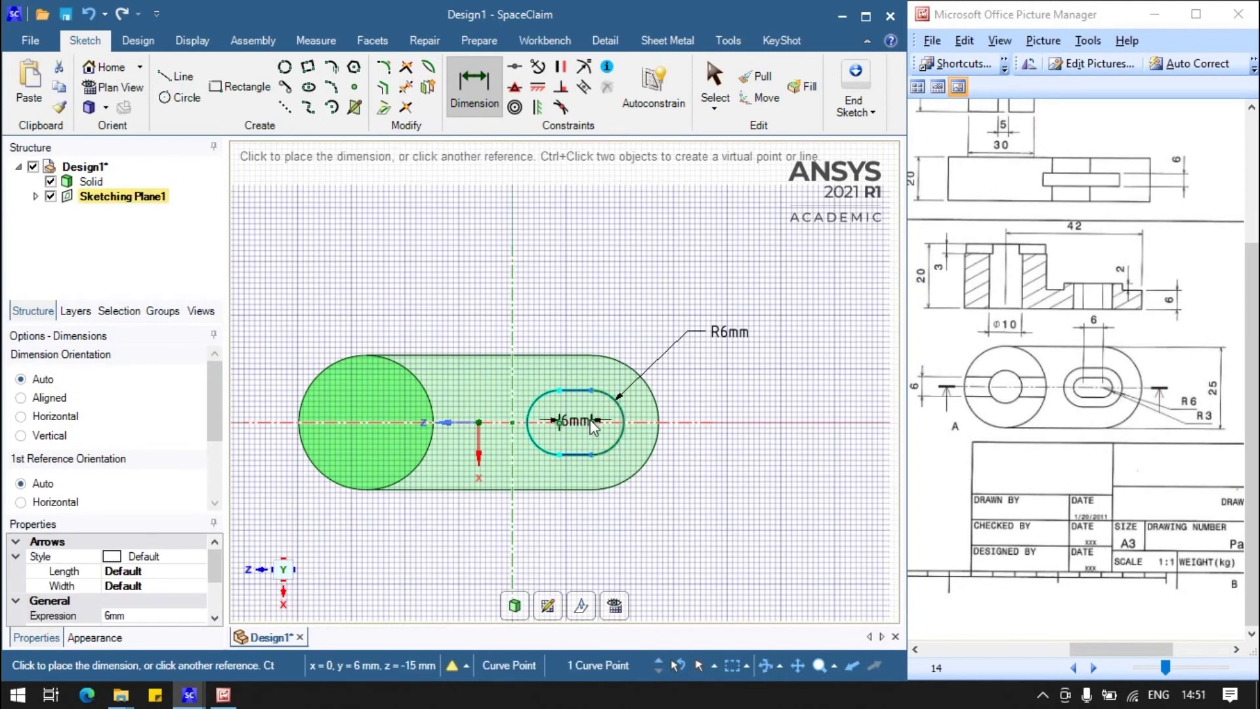
pyautogui.click(579, 517)
pyautogui.click(715, 84)
pyautogui.press('p')
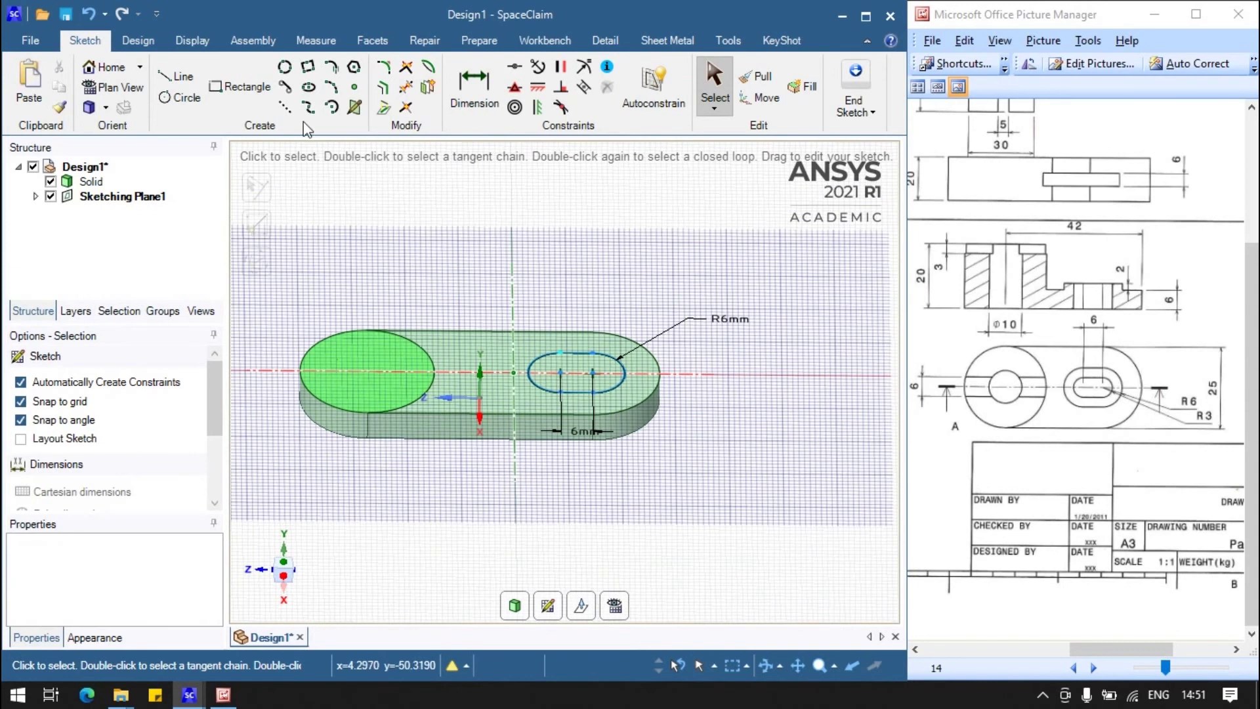
# Pull the slot face upward into a shallow raised pad, undoing an accidental through-cut
pyautogui.click(582, 386)
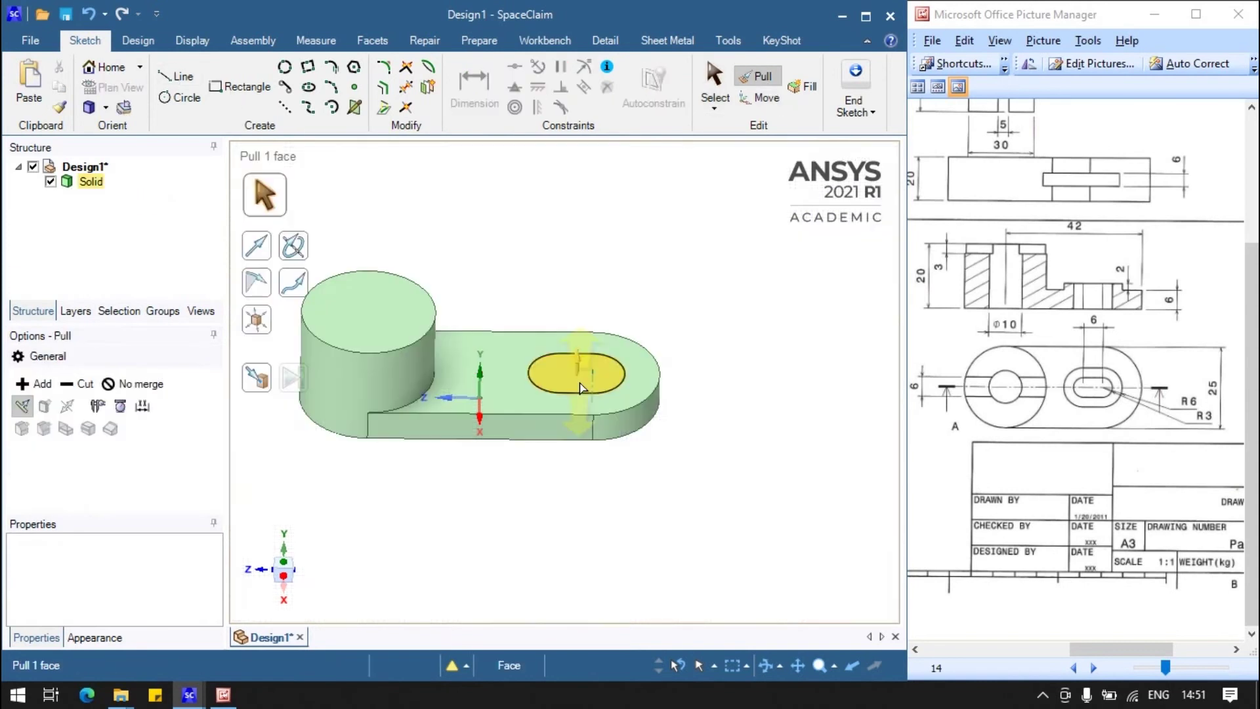
pyautogui.moveTo(579, 366); pyautogui.dragTo(576, 456)
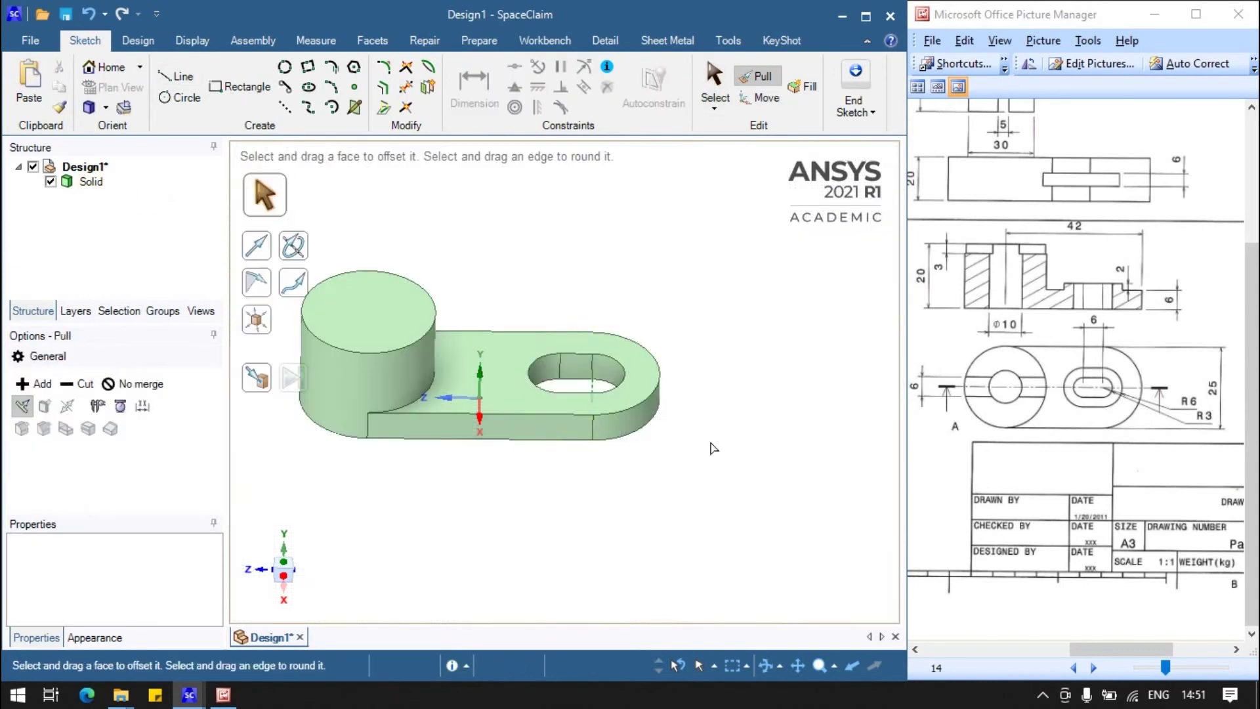
pyautogui.hotkey('ctrl', 'z')
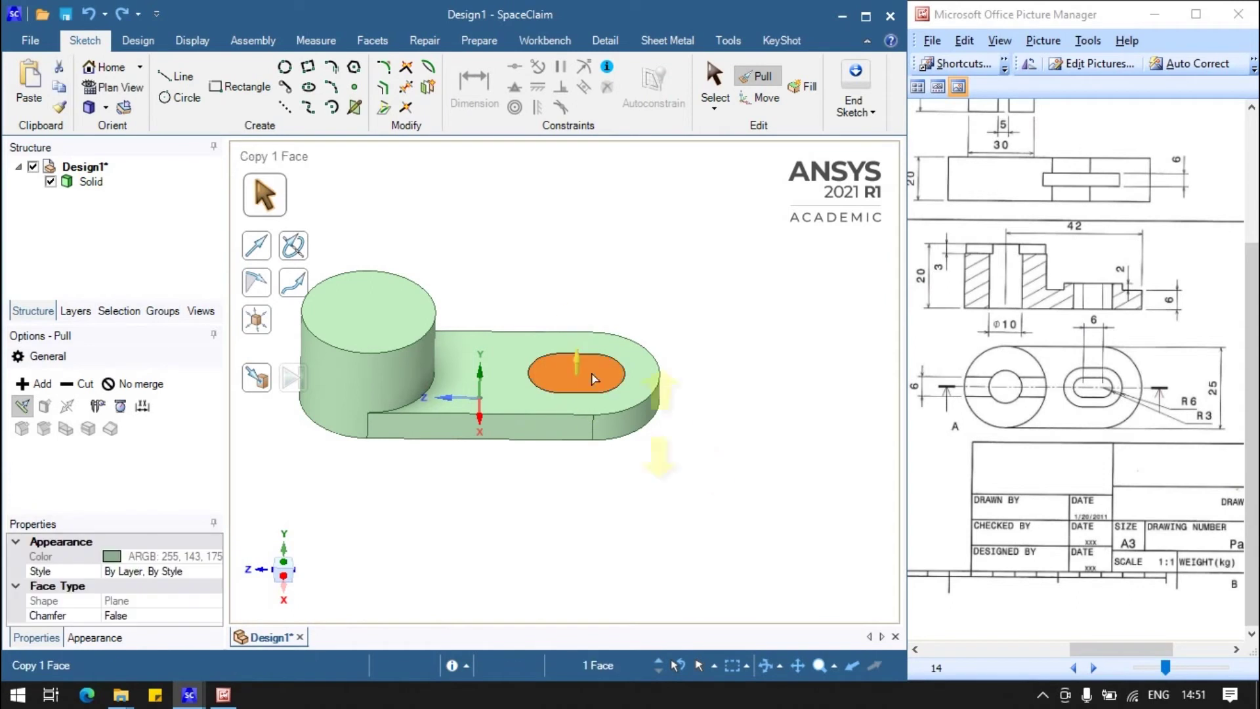
pyautogui.moveTo(578, 371); pyautogui.dragTo(577, 354)
pyautogui.click(720, 383)
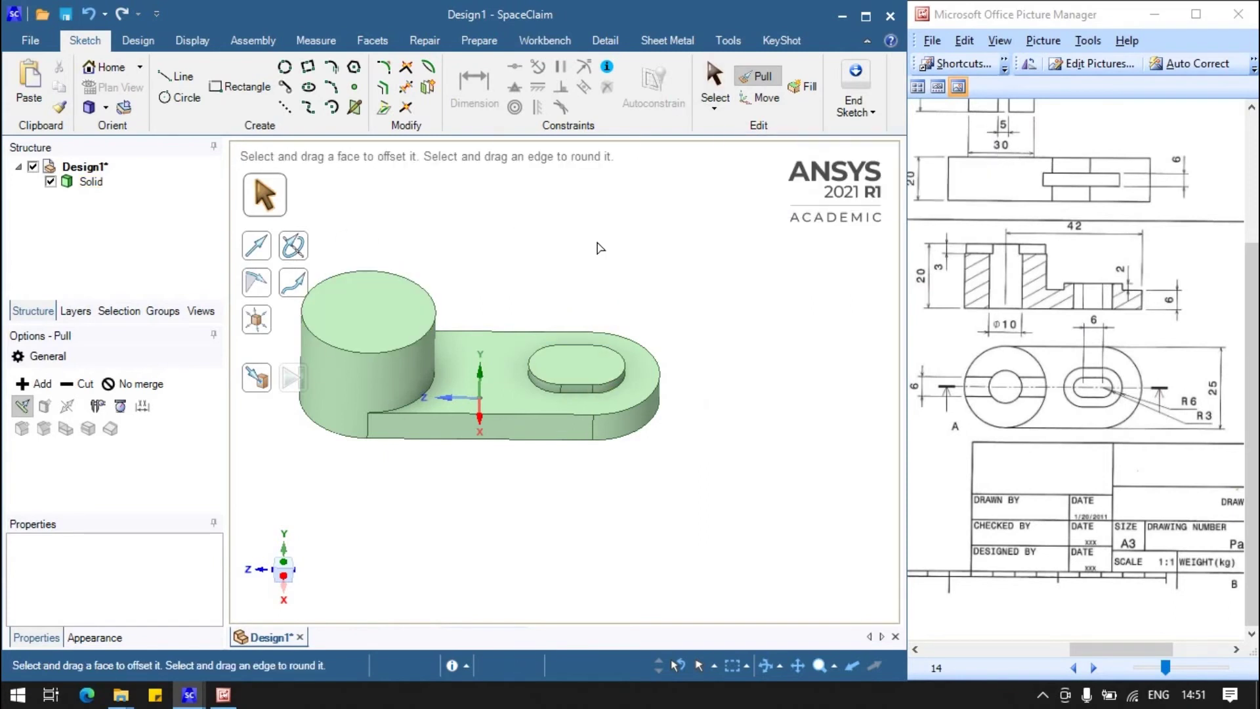
pyautogui.click(381, 324)
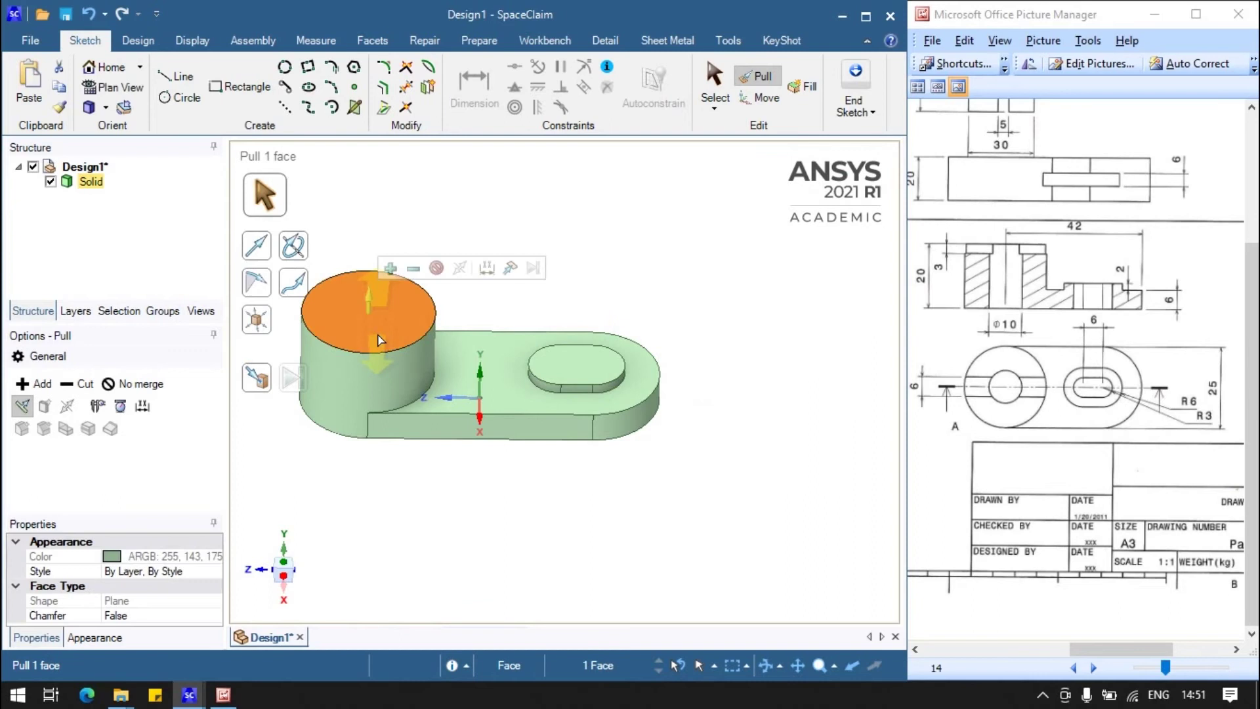
pyautogui.click(137, 40)
# Sketch a circle centred on the cylinder top and dimension it Ø10mm
pyautogui.press('k')
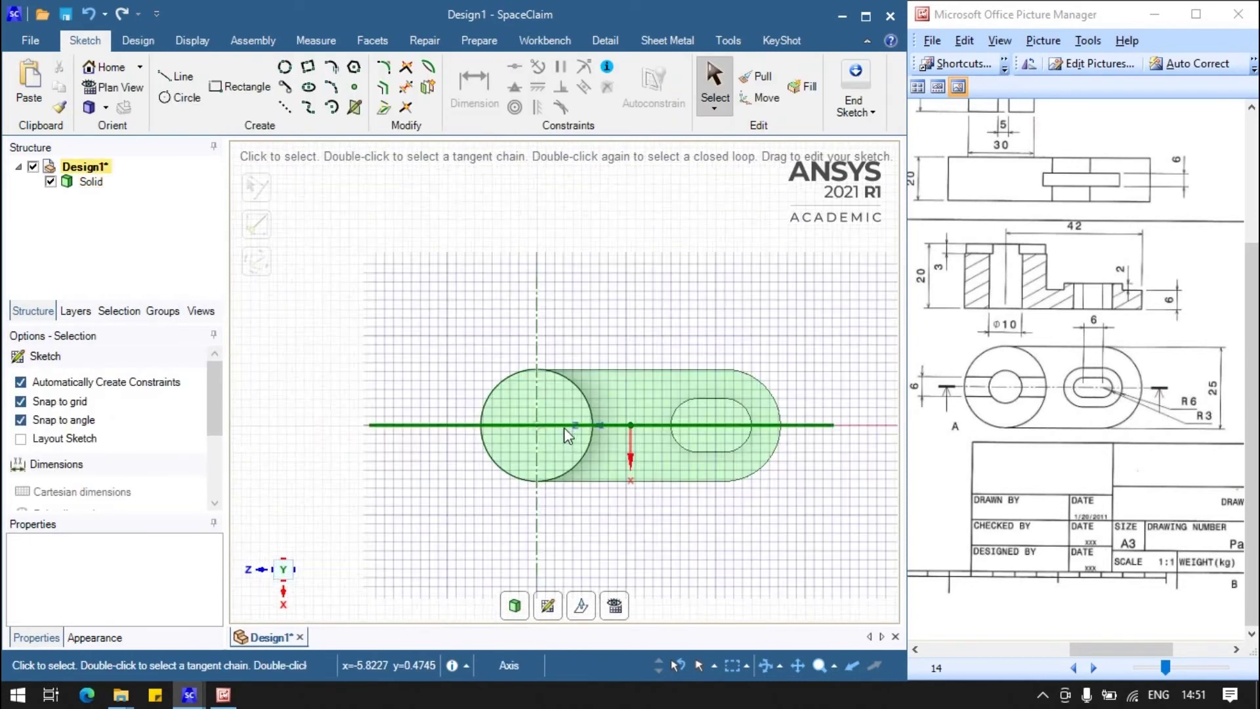
pyautogui.click(197, 98)
pyautogui.click(533, 425)
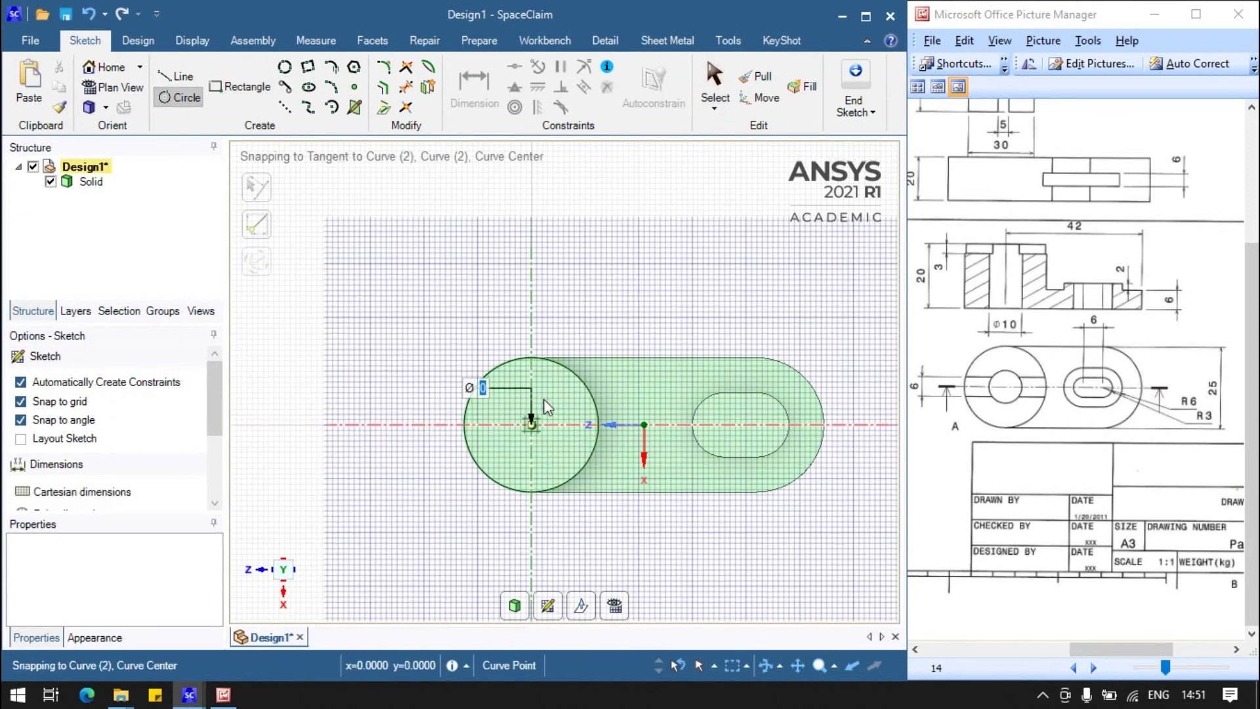
pyautogui.click(545, 393)
pyautogui.press('d')
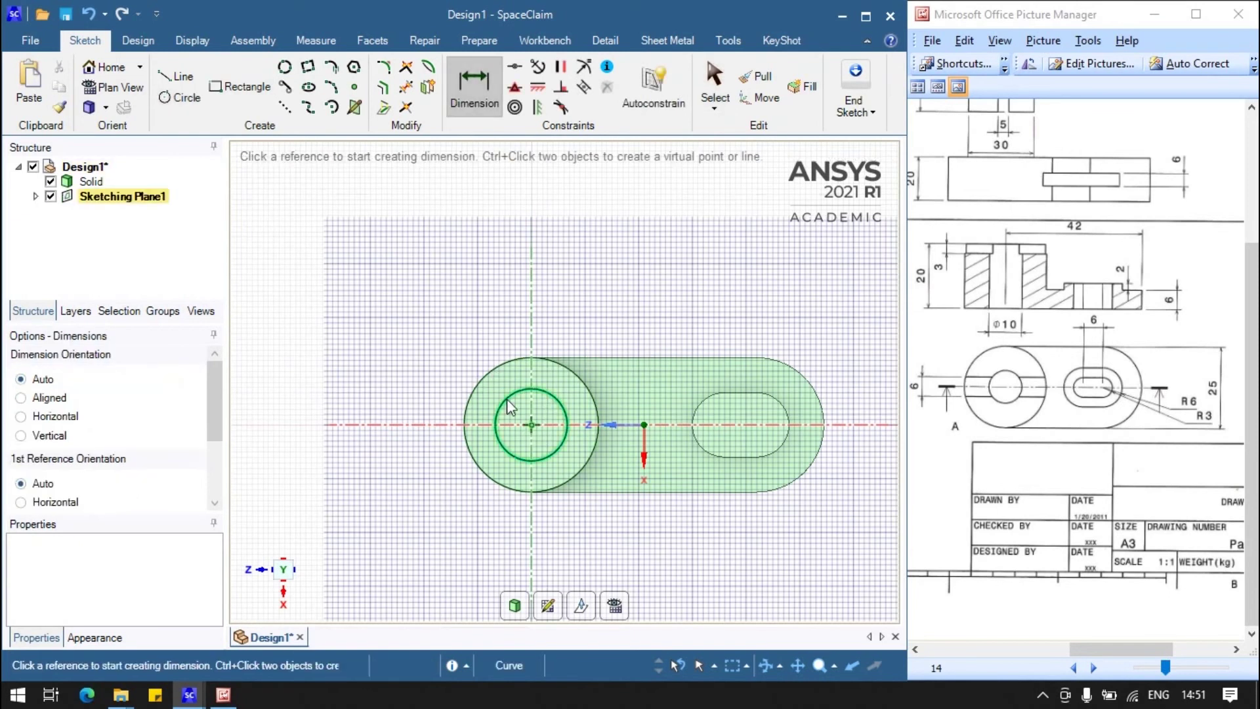
pyautogui.click(507, 399)
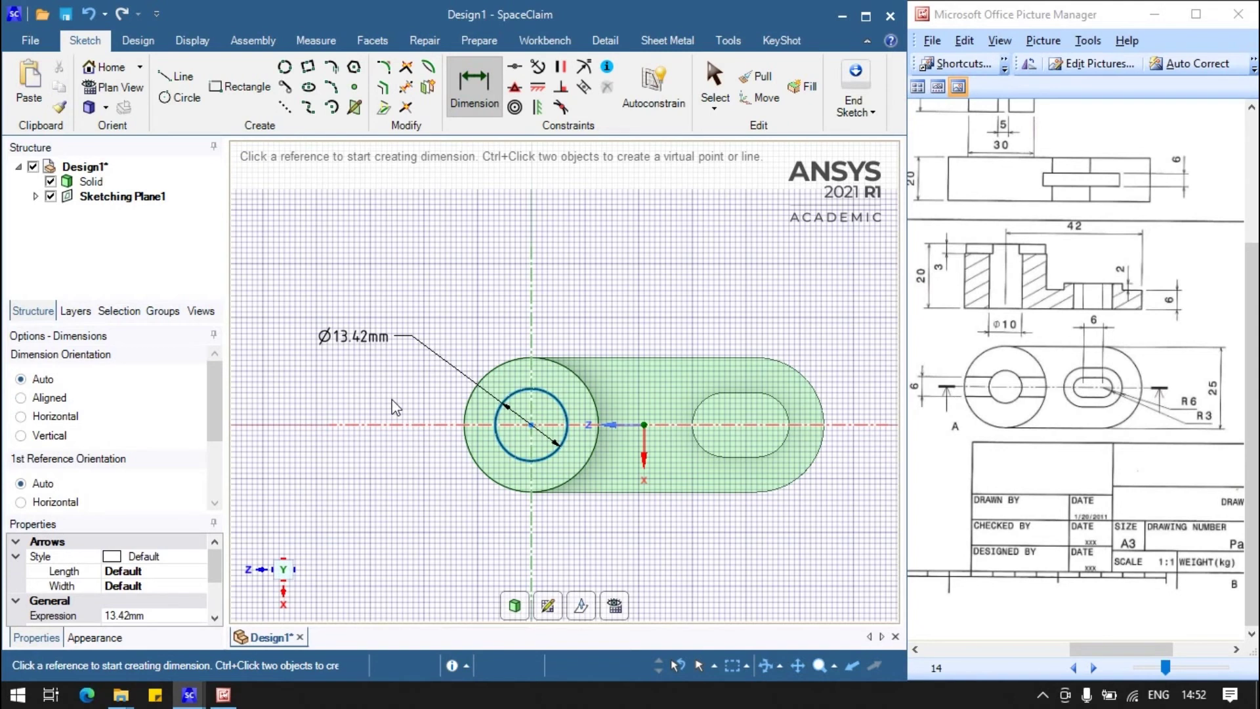
pyautogui.click(376, 343)
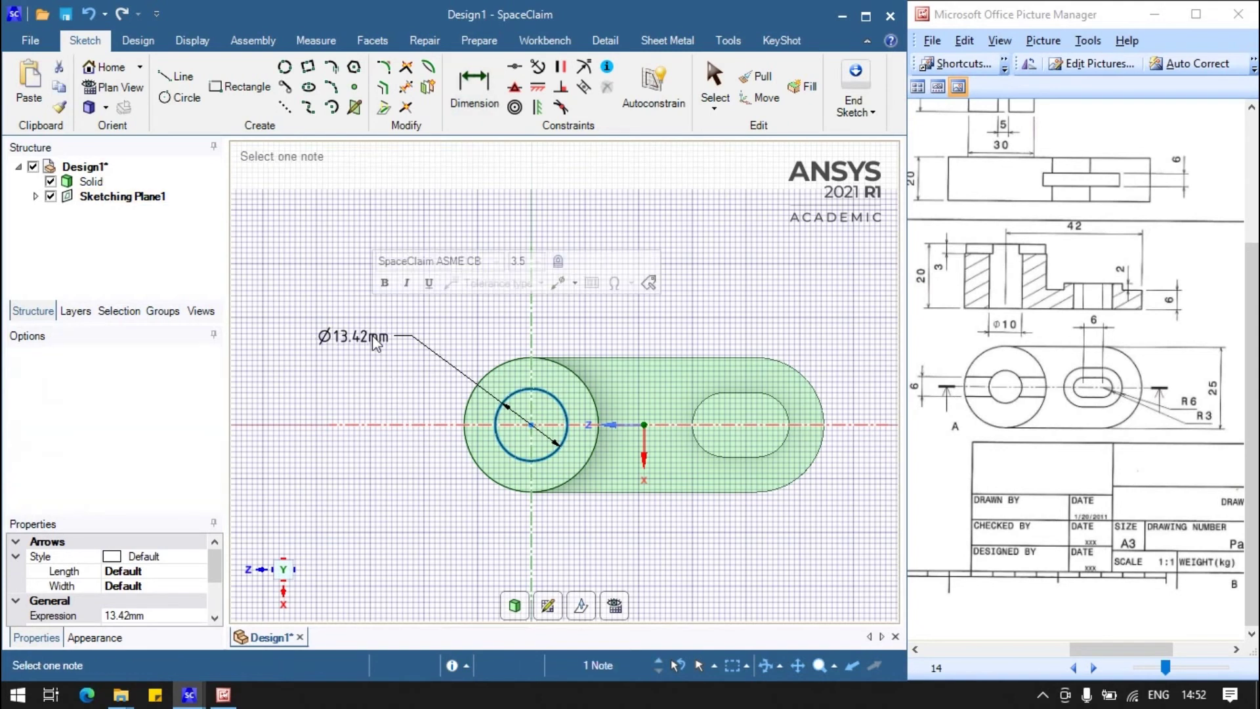
pyautogui.write('10')
pyautogui.press('Return')
# Push the Ø10mm circle down through the cylinder to form the bore
pyautogui.scroll(-3, 449, 400)
pyautogui.scroll(2, 571, 439)
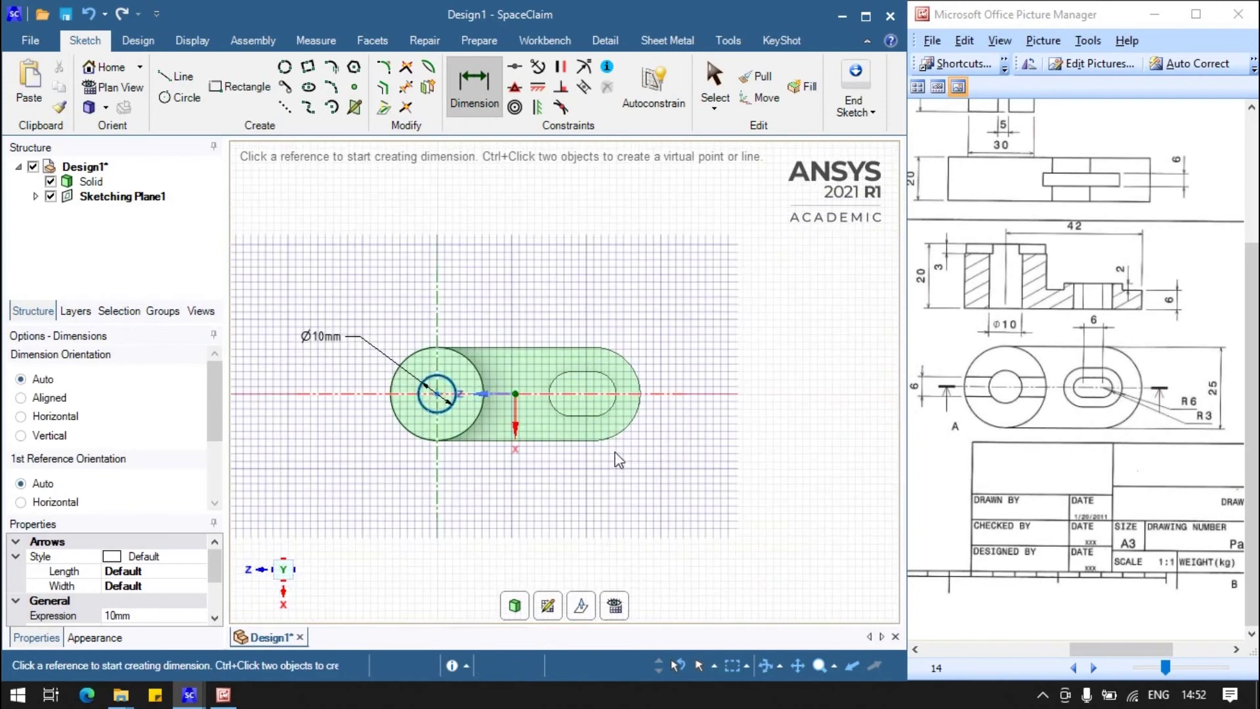
pyautogui.press('d')
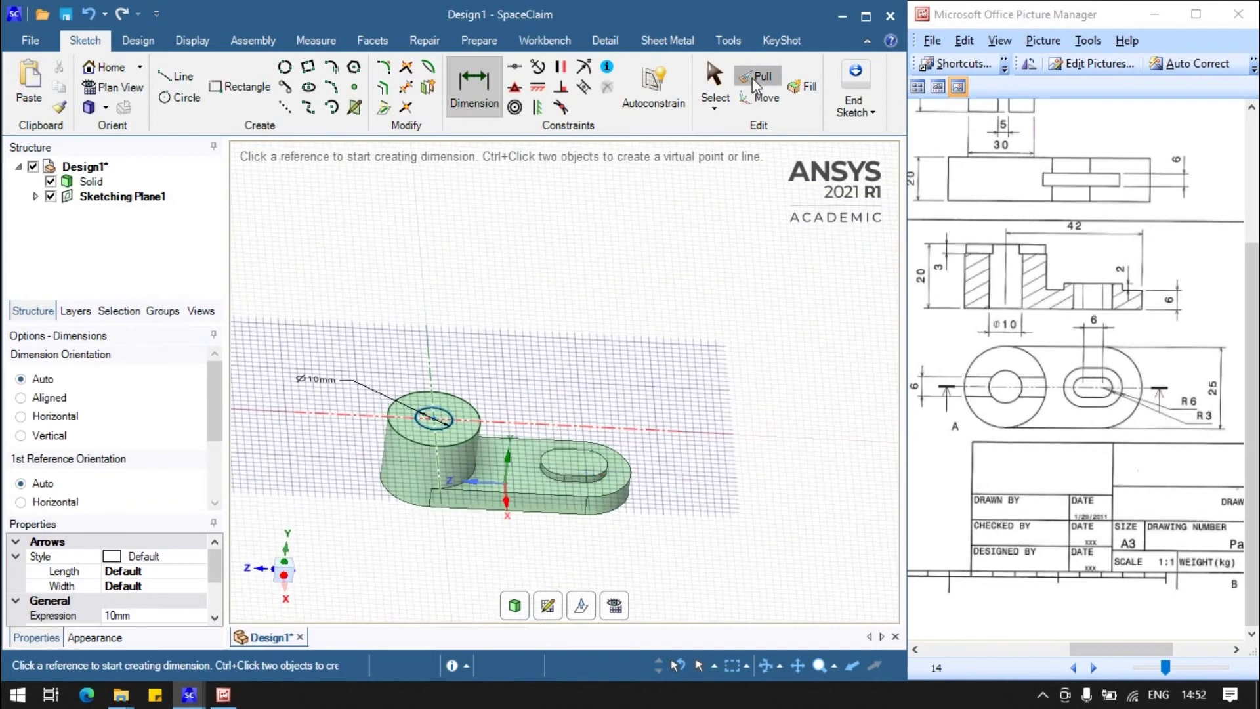
pyautogui.click(433, 418)
pyautogui.moveTo(434, 419); pyautogui.dragTo(386, 575)
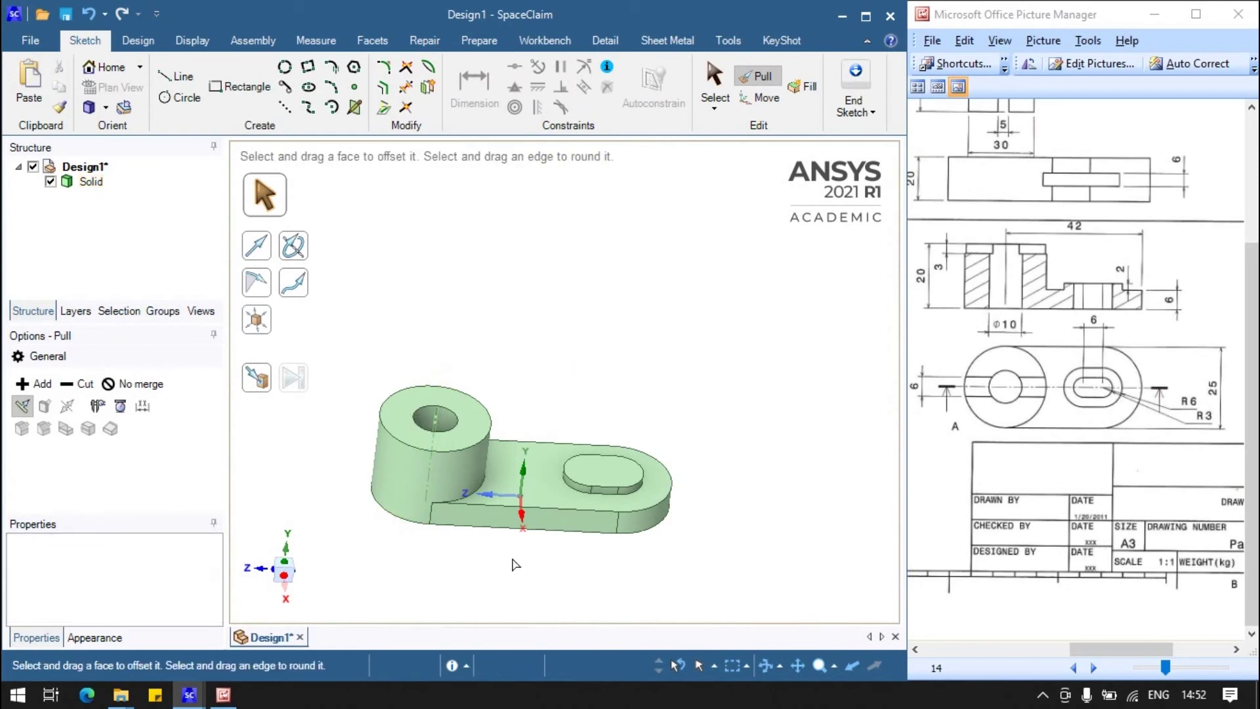
# Start a new sketch on the oval boss top face, viewed straight down
pyautogui.click(602, 485)
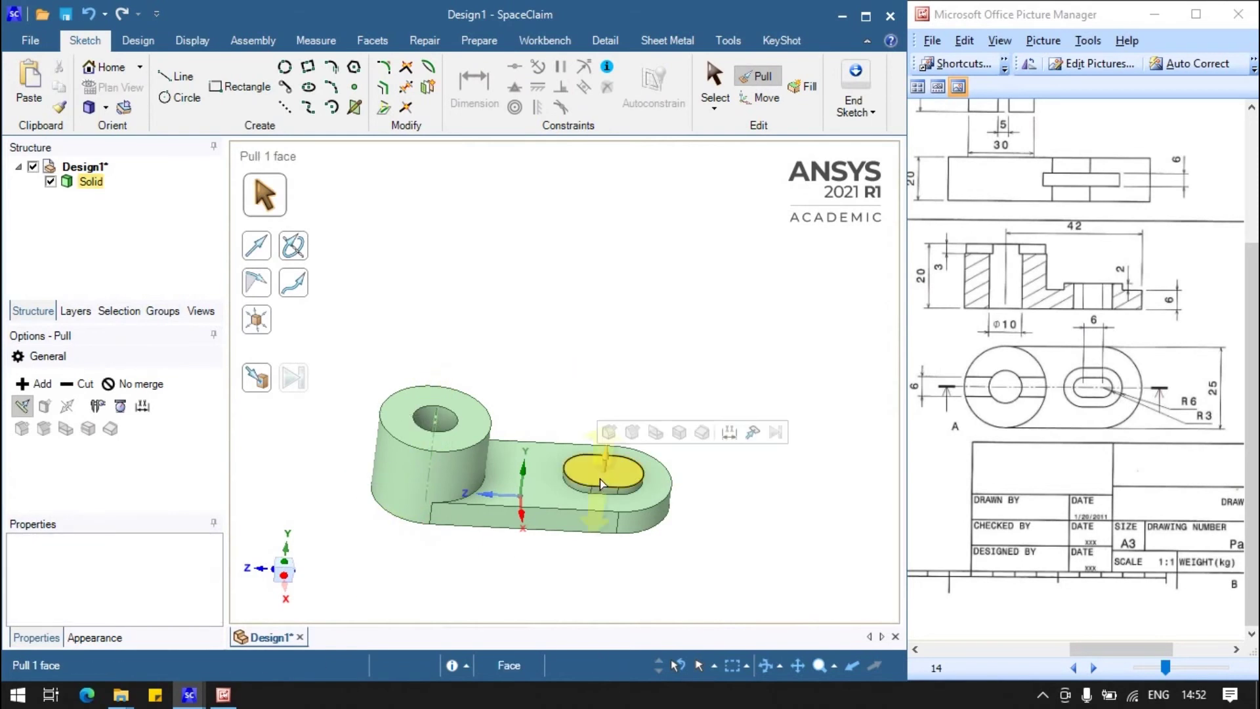
pyautogui.click(388, 332)
pyautogui.click(138, 40)
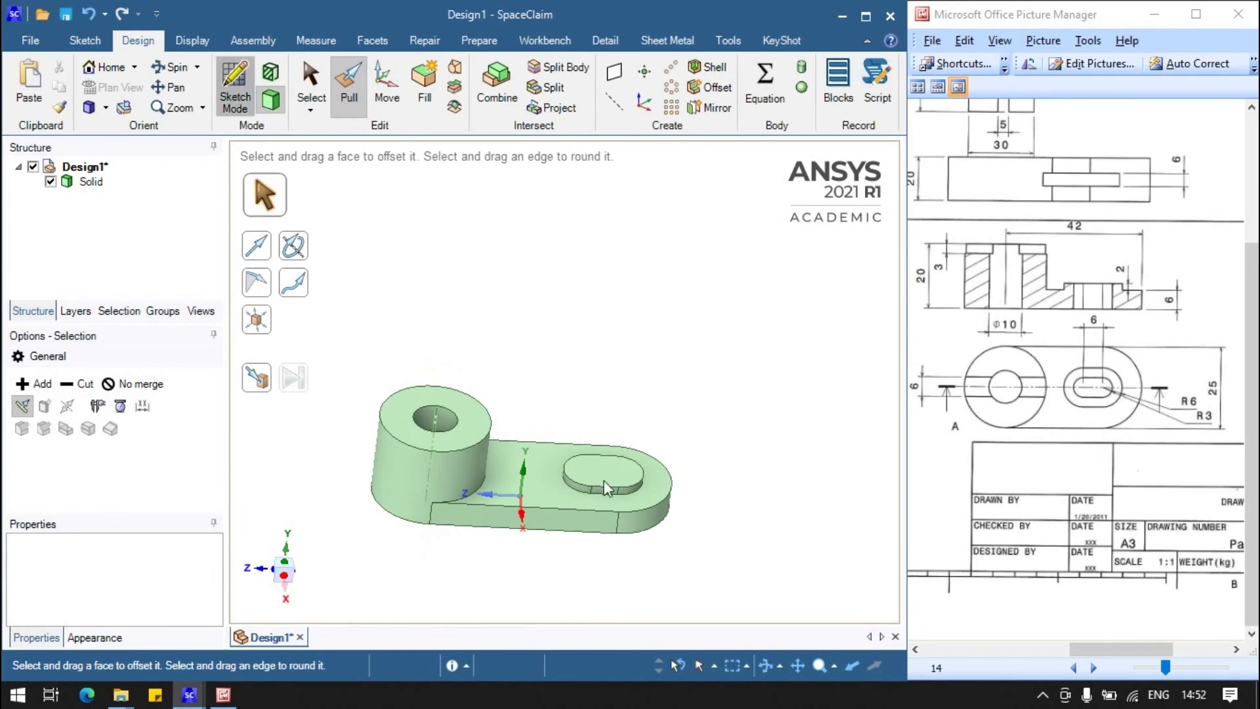
pyautogui.click(608, 479)
pyautogui.press('k')
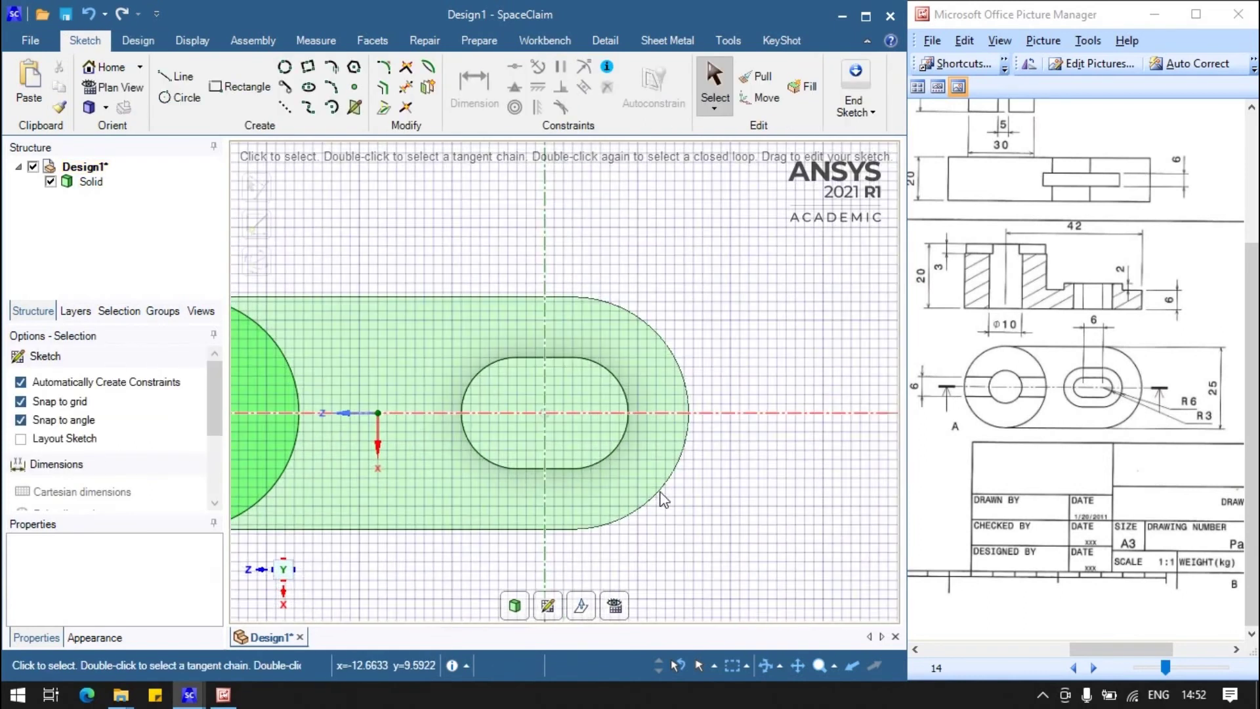
# Draw two equal tangent circles on the axis and a rectangle spanning their centres
pyautogui.click(180, 97)
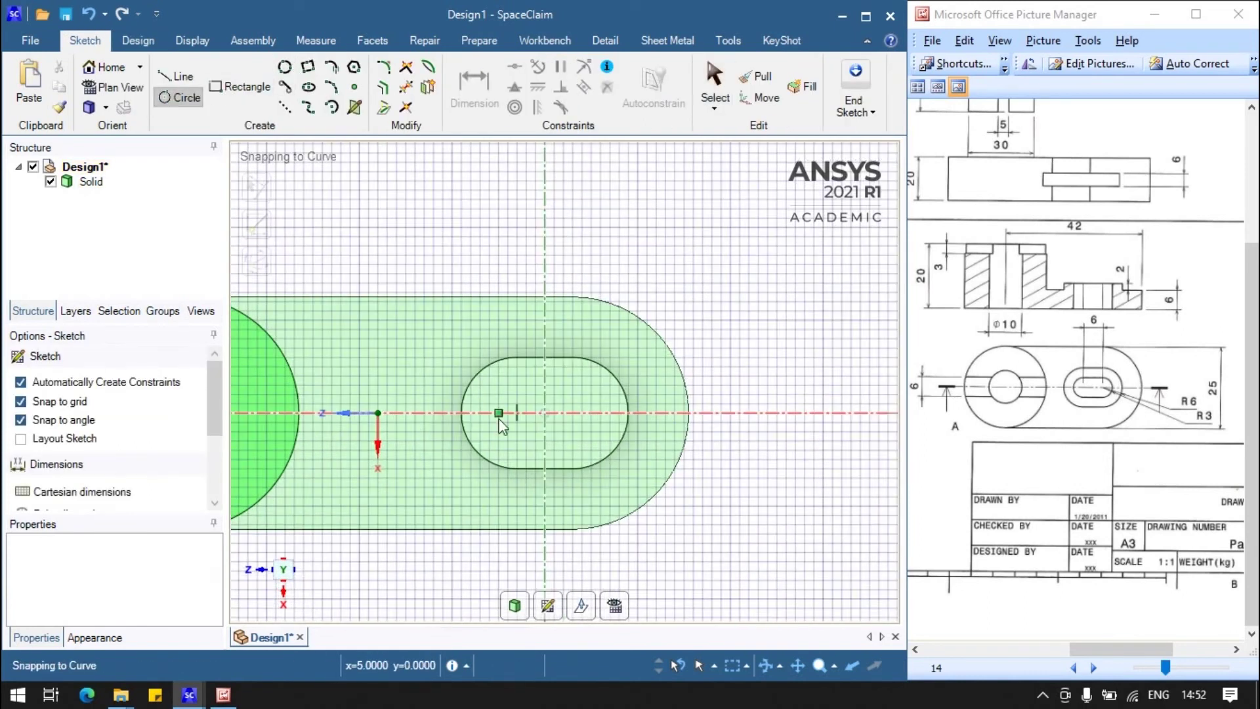
pyautogui.click(517, 412)
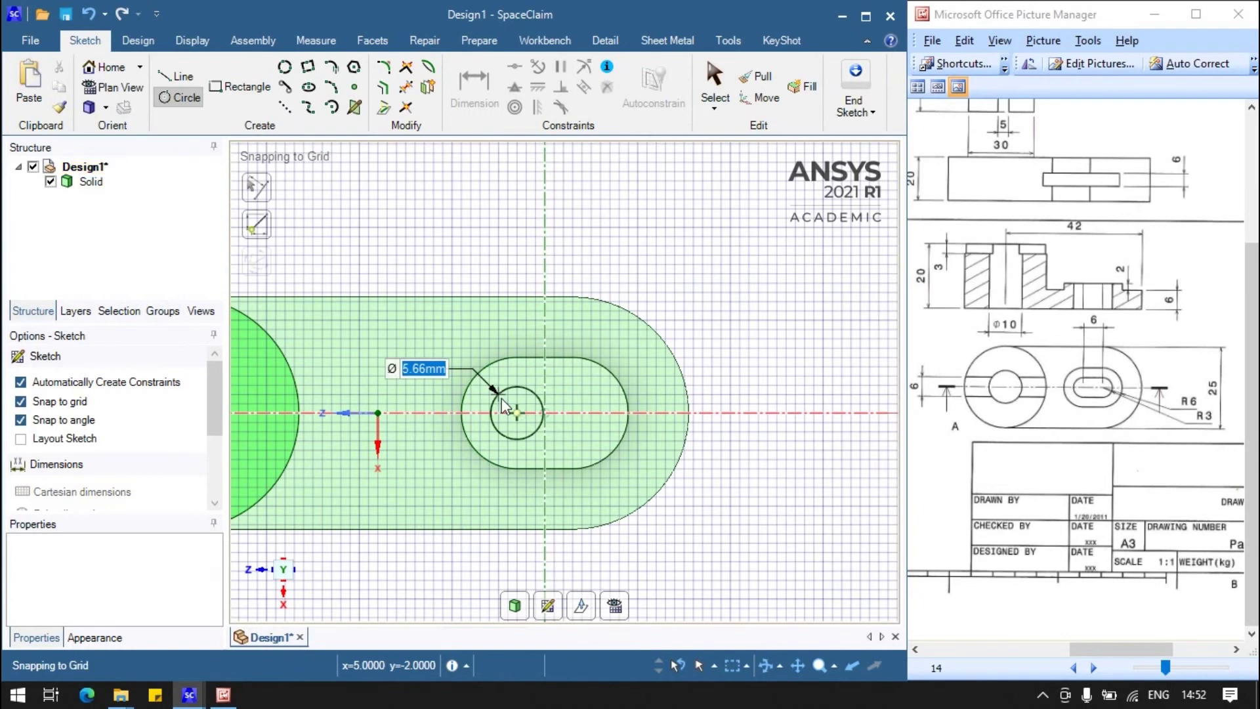
pyautogui.click(546, 413)
pyautogui.click(591, 413)
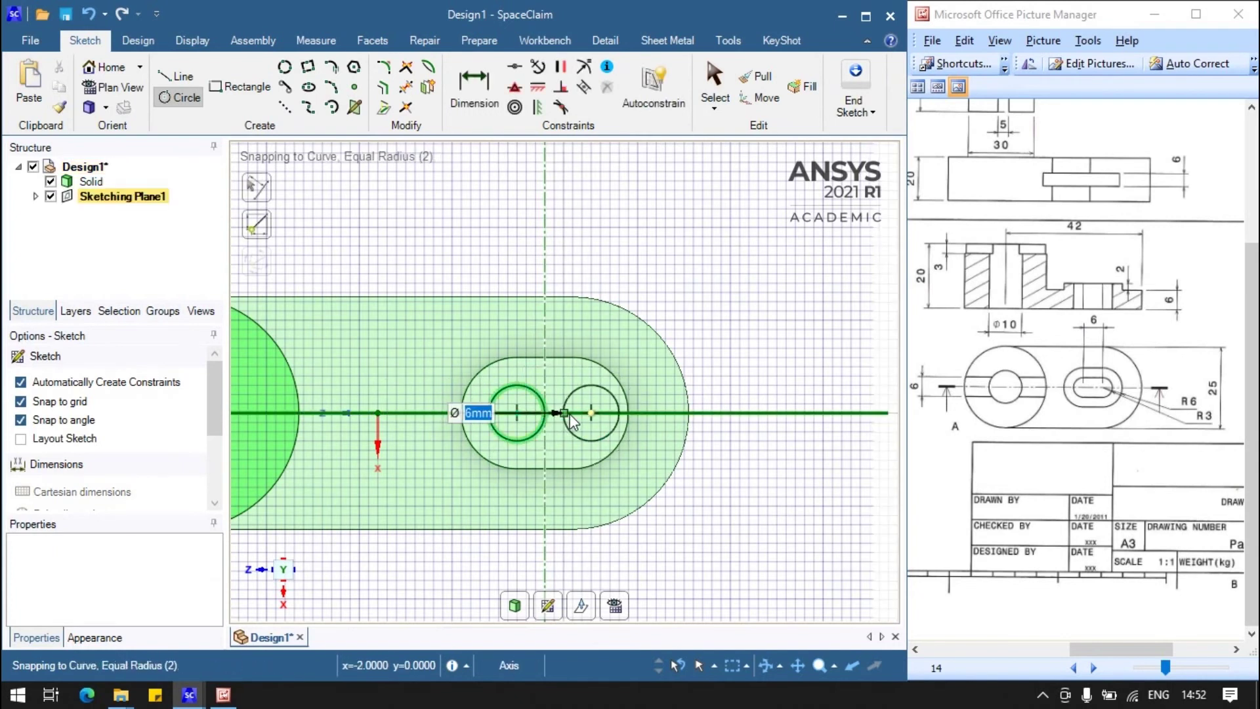
pyautogui.click(170, 96)
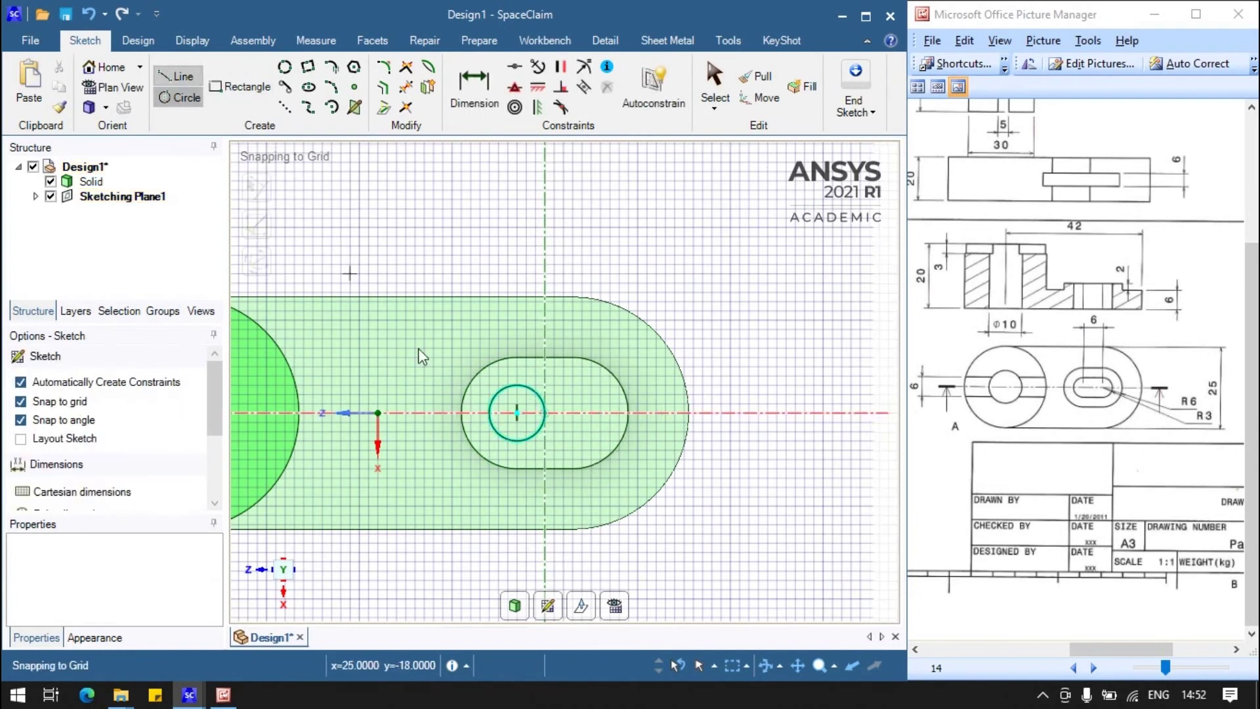
pyautogui.click(571, 414)
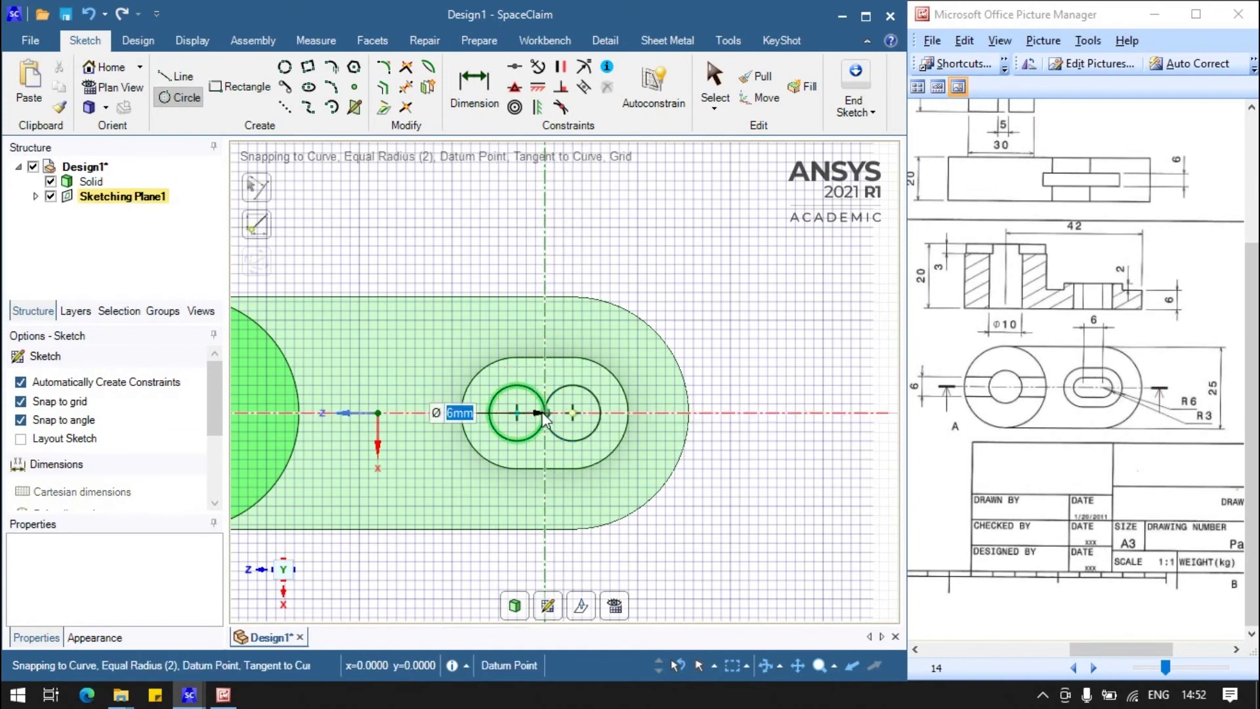
pyautogui.click(229, 92)
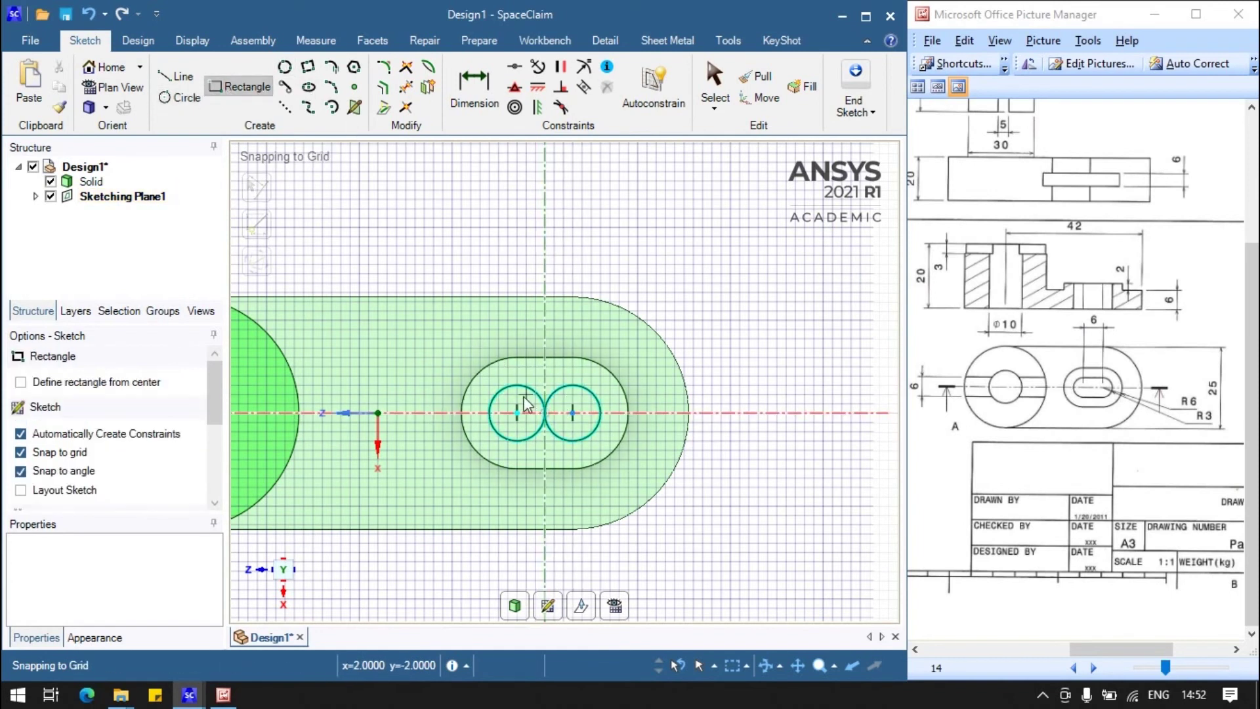
pyautogui.click(517, 386)
pyautogui.click(604, 453)
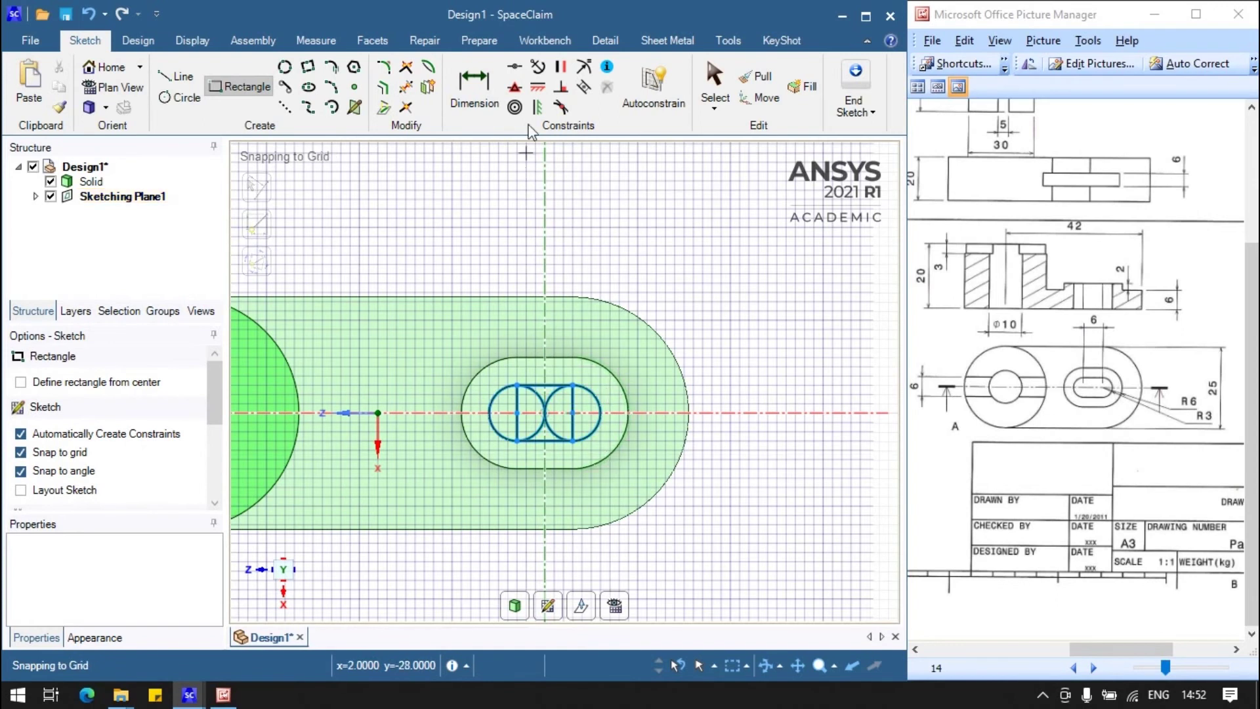
# Trim the inner circle arcs and rectangle lines to leave a slot outline
pyautogui.click(410, 90)
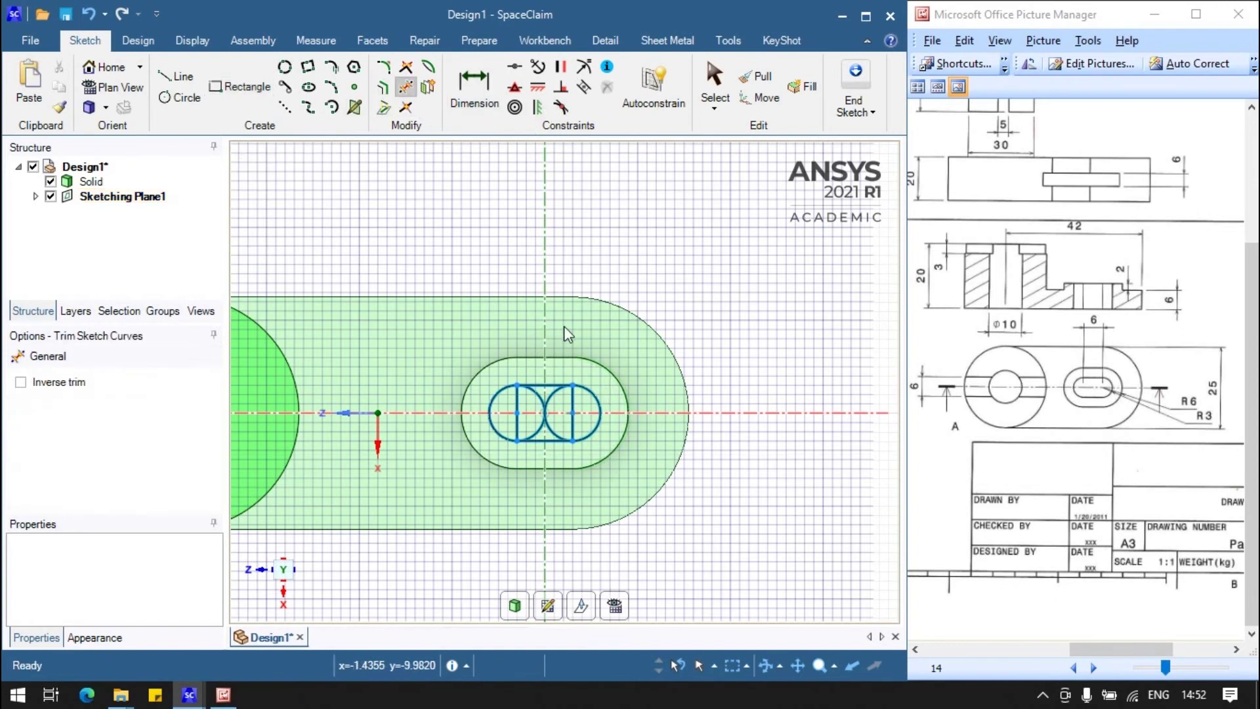
pyautogui.scroll(2, 578, 351)
pyautogui.scroll(3, 577, 351)
pyautogui.click(488, 448)
pyautogui.click(453, 512)
pyautogui.click(482, 529)
pyautogui.click(514, 505)
pyautogui.click(567, 518)
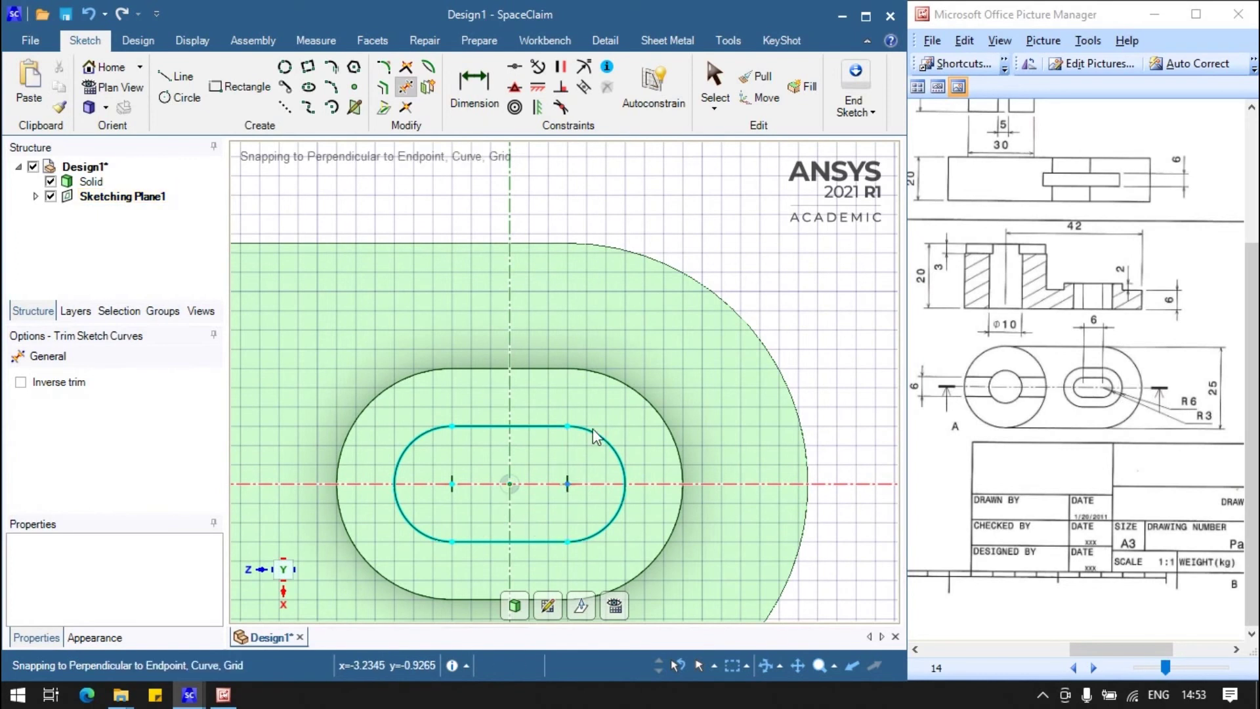
pyautogui.scroll(-3, 570, 469)
# Dimension the slot with 6mm between arc centres and an R3mm end radius
pyautogui.click(512, 459)
pyautogui.click(578, 460)
pyautogui.click(544, 265)
pyautogui.click(492, 443)
pyautogui.click(367, 269)
pyautogui.click(607, 434)
pyautogui.click(730, 335)
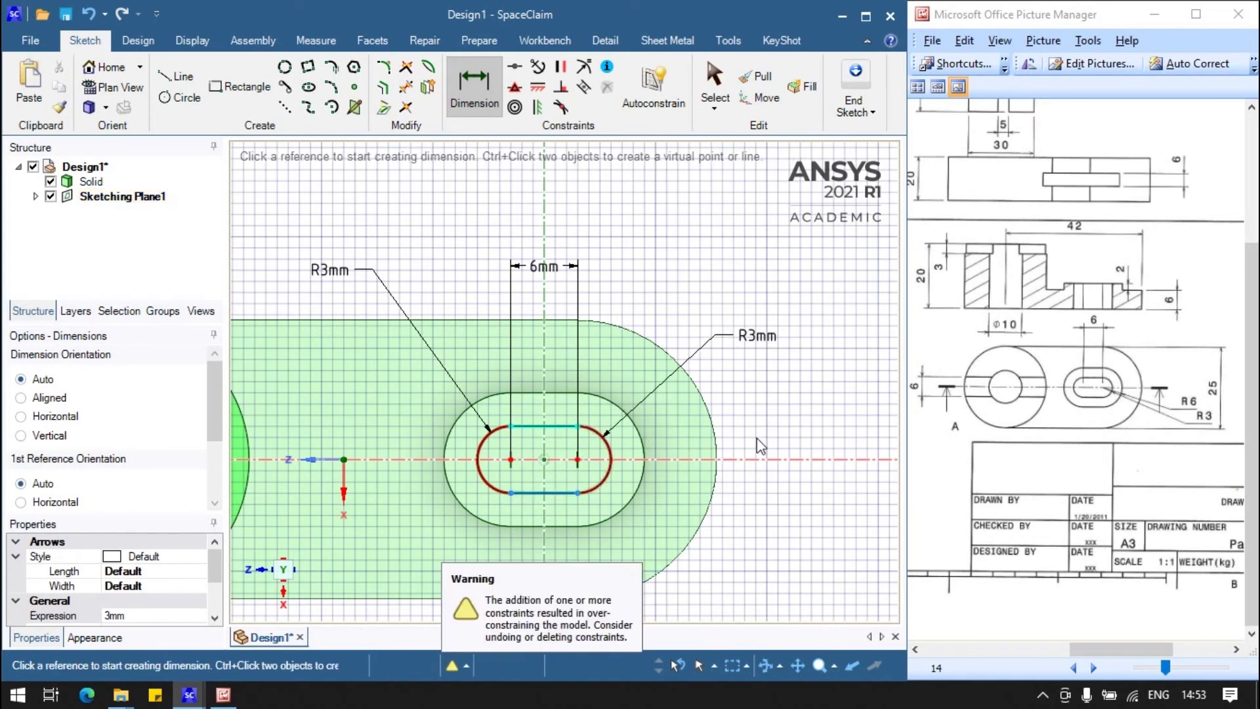
pyautogui.hotkey('ctrl', 'z')
pyautogui.scroll(-3, 765, 328)
# Push the slot face down into a pocket, then sketch on a vertical plane through the part
pyautogui.click(757, 76)
pyautogui.moveTo(554, 430); pyautogui.dragTo(549, 551)
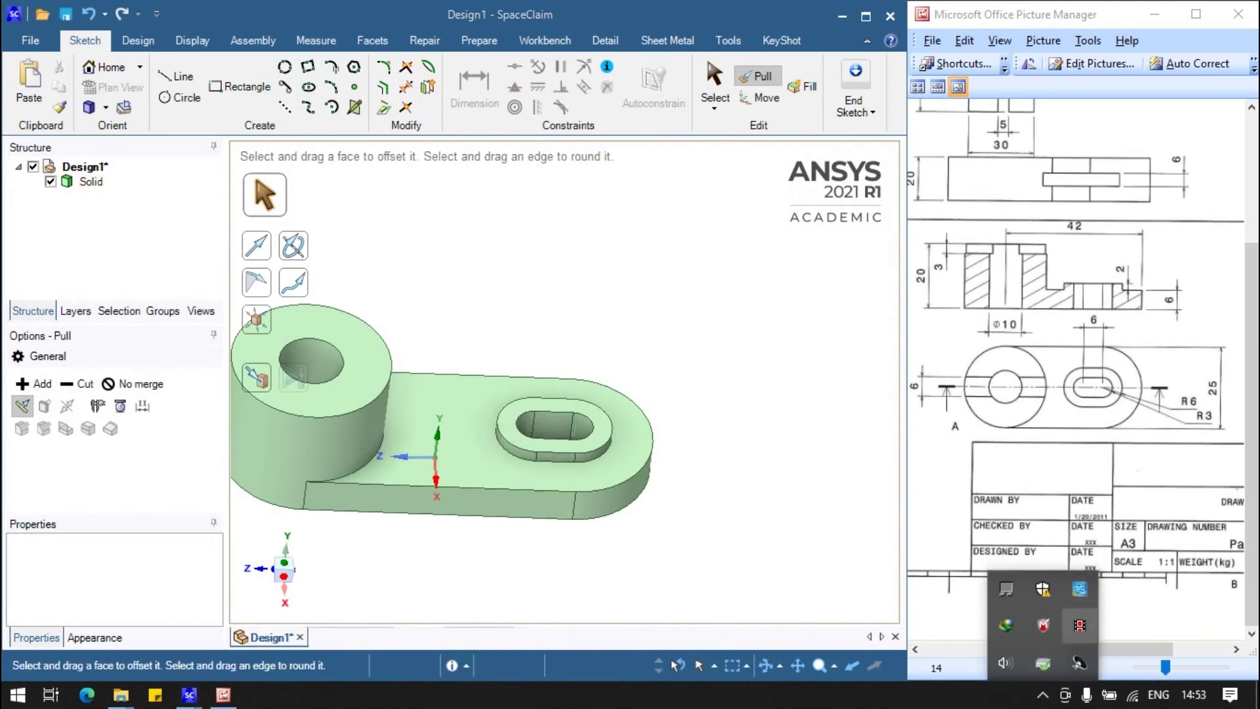
pyautogui.click(153, 44)
pyautogui.click(243, 105)
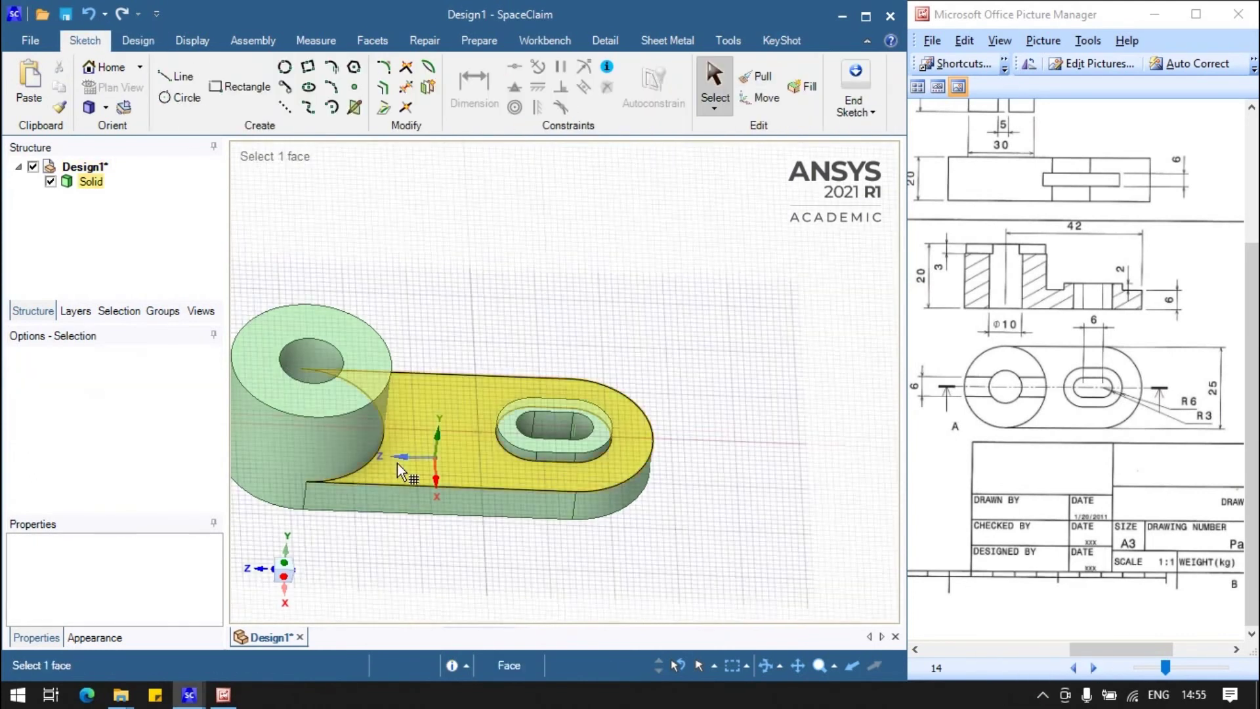
pyautogui.click(404, 457)
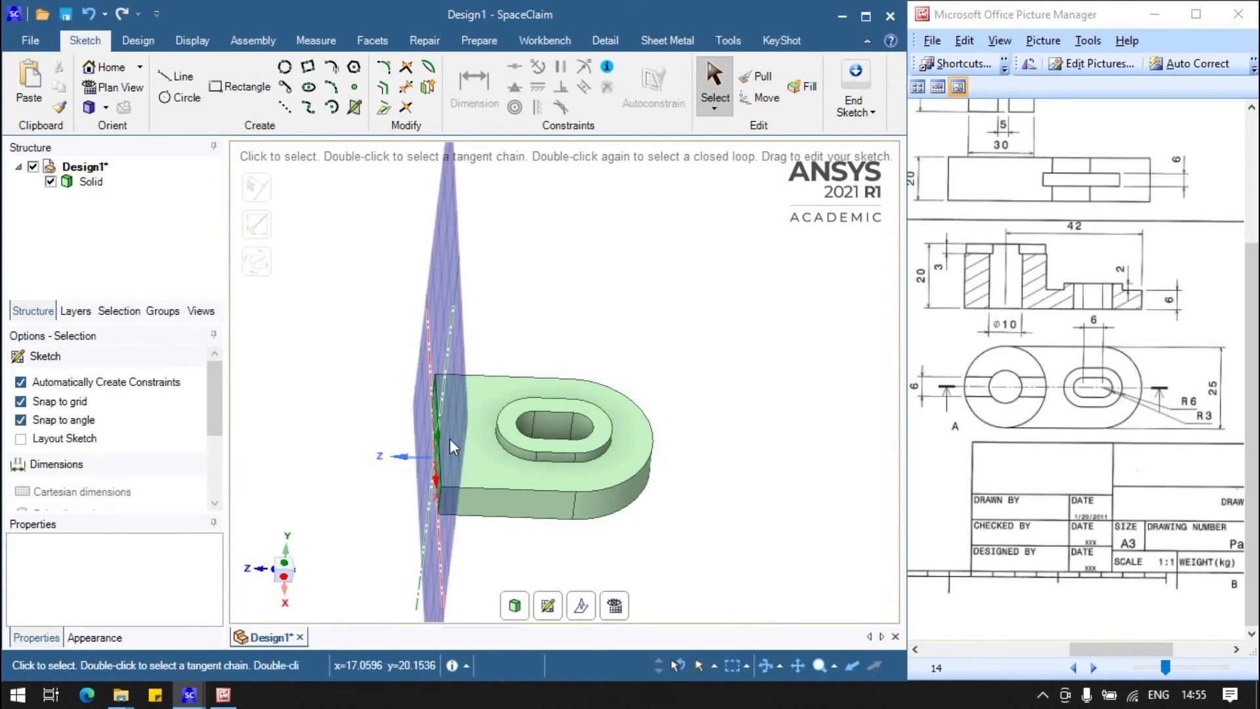
# Draw a long thin rectangle above the part on the vertical sketch plane
pyautogui.click(614, 605)
pyautogui.moveTo(953, 242); pyautogui.dragTo(982, 241)
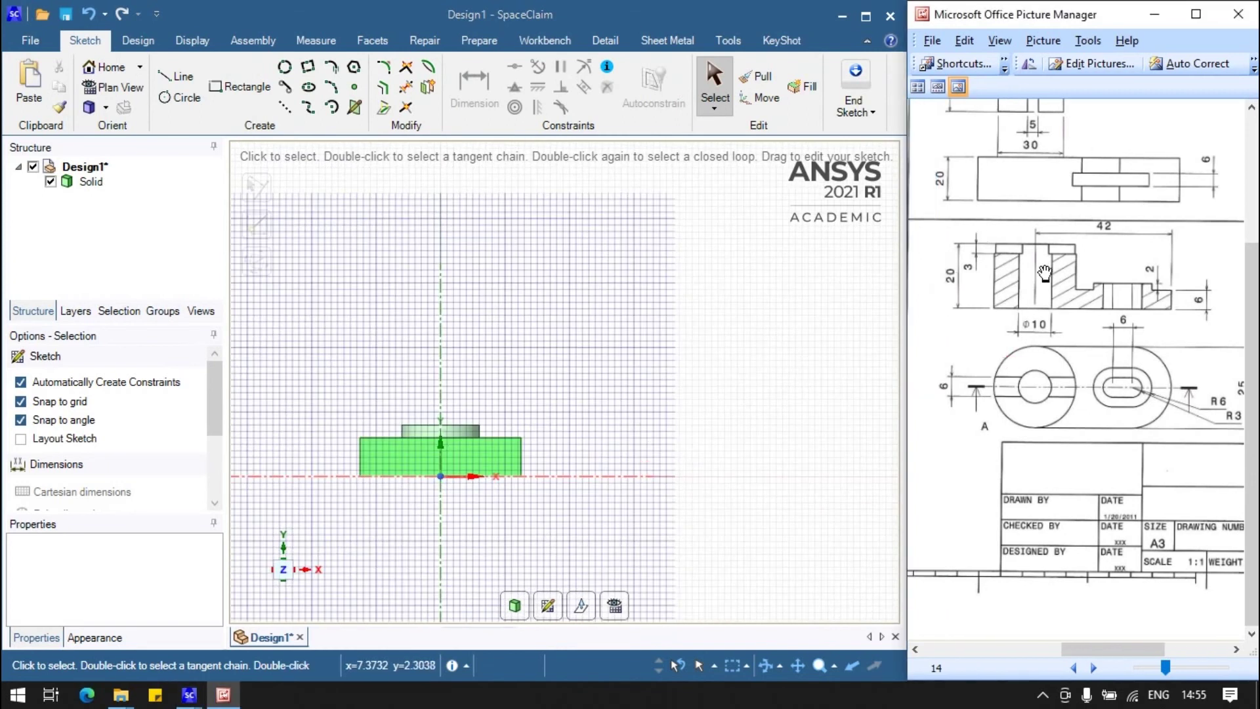
pyautogui.click(239, 86)
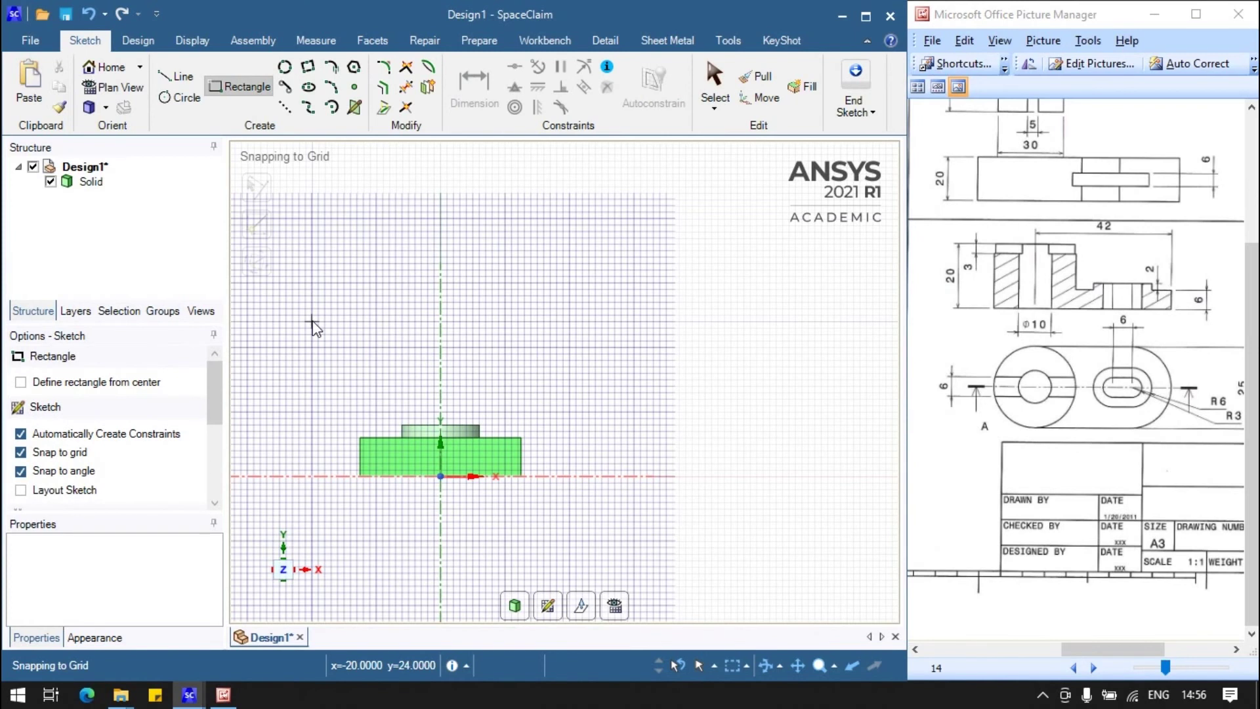
pyautogui.scroll(3, 394, 362)
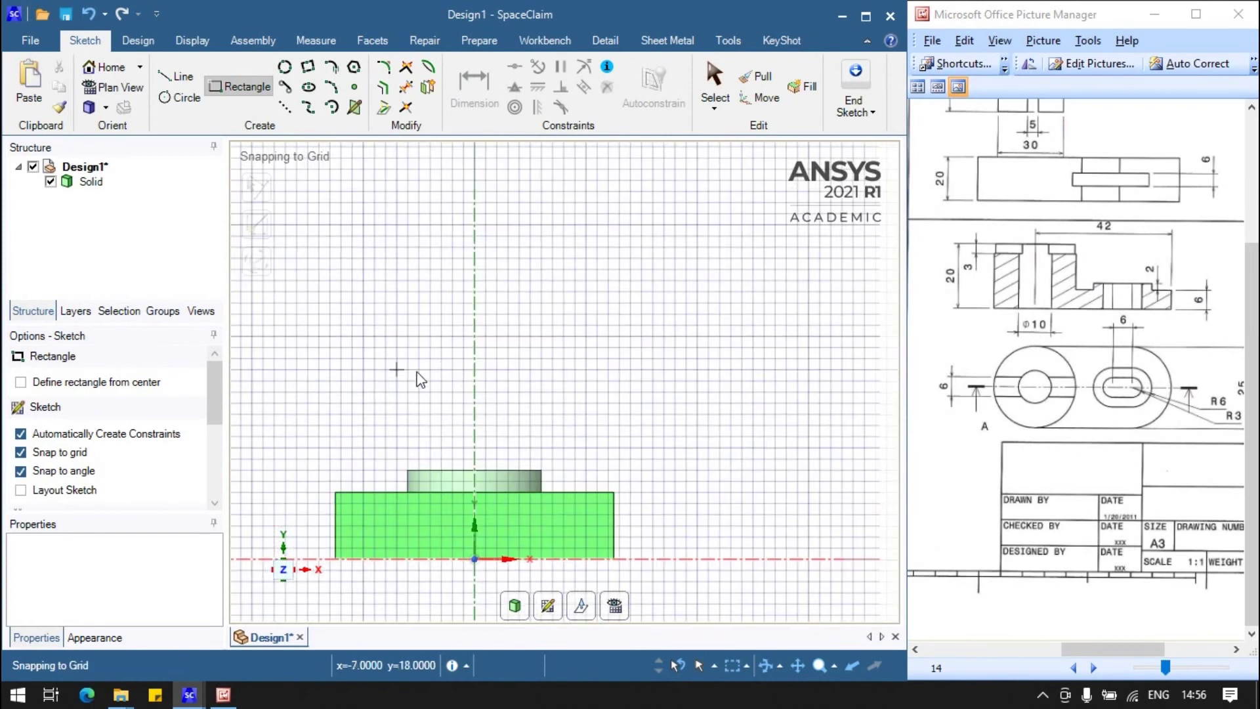
pyautogui.click(452, 337)
pyautogui.click(497, 381)
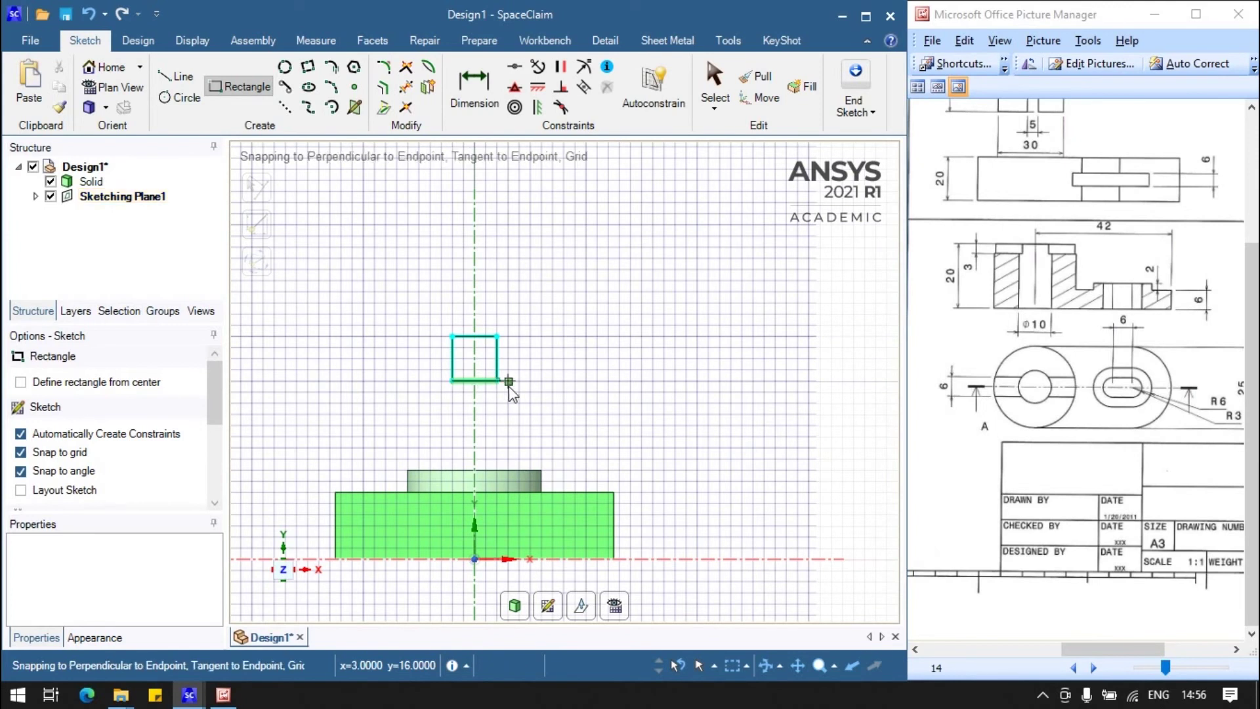
pyautogui.press('Escape')
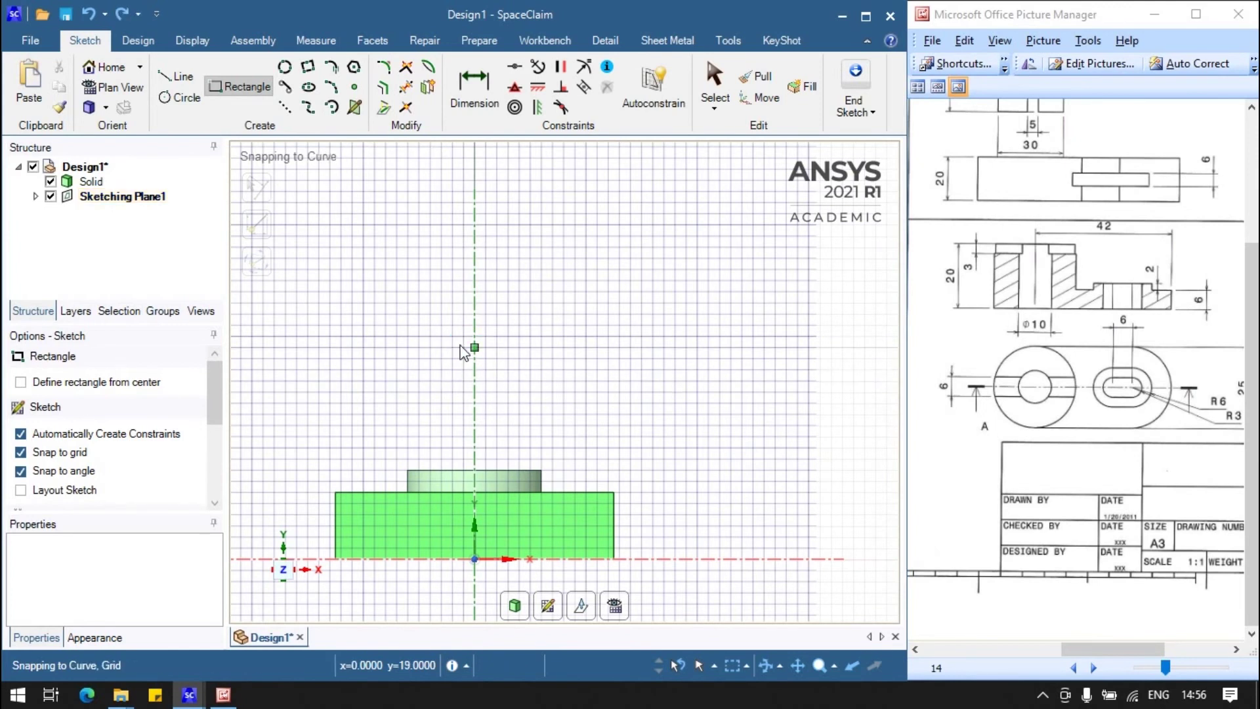
pyautogui.click(421, 349)
pyautogui.click(542, 370)
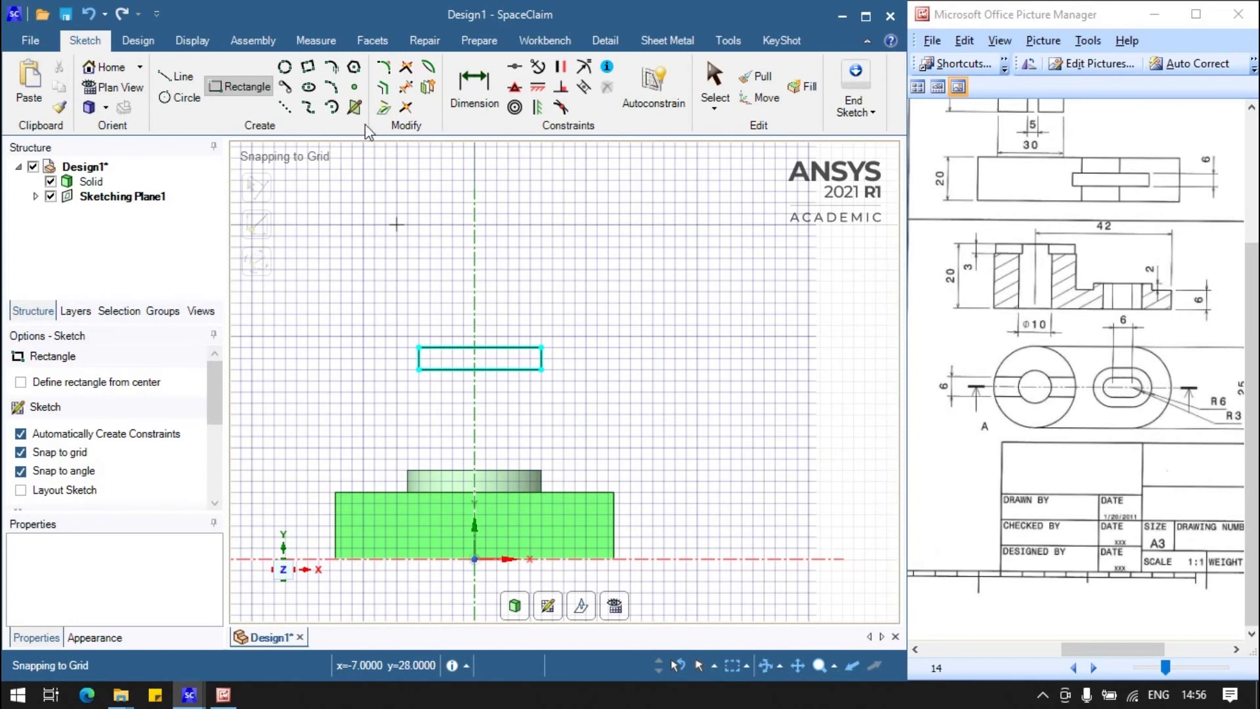
# Dimension the rectangle 6mm wide and 3mm offset from the centre axis
pyautogui.click(474, 84)
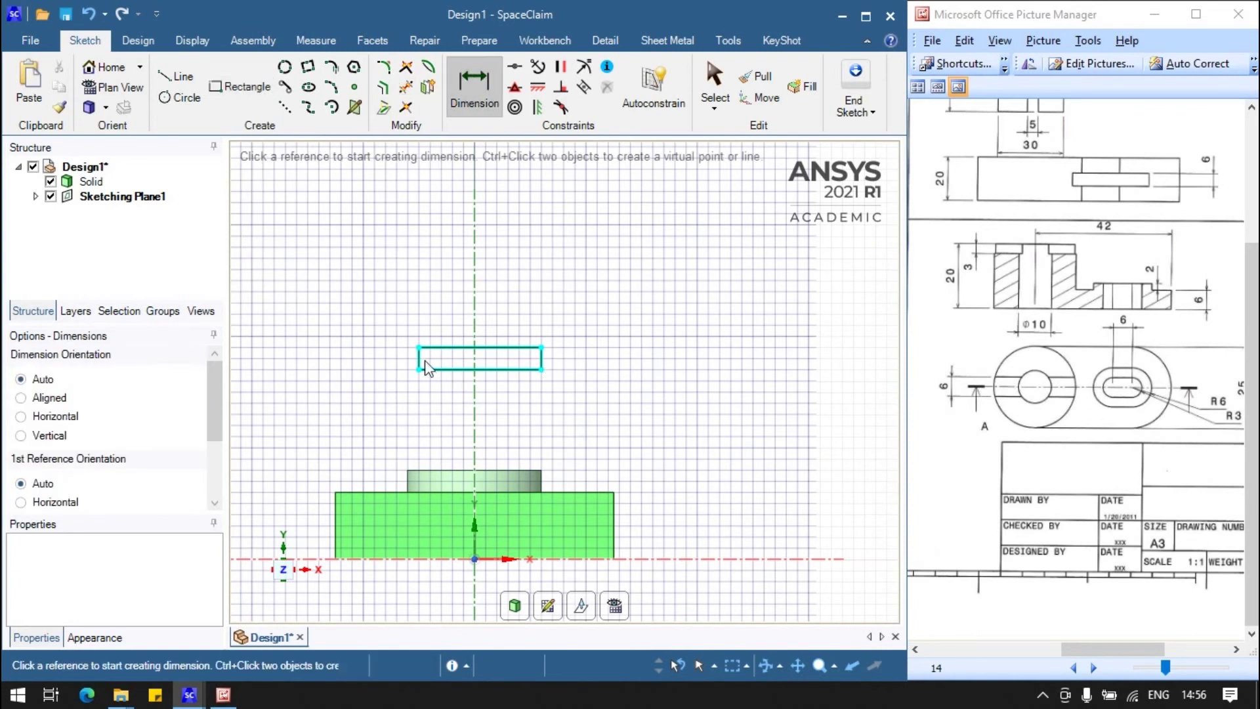
pyautogui.click(446, 369)
pyautogui.click(513, 336)
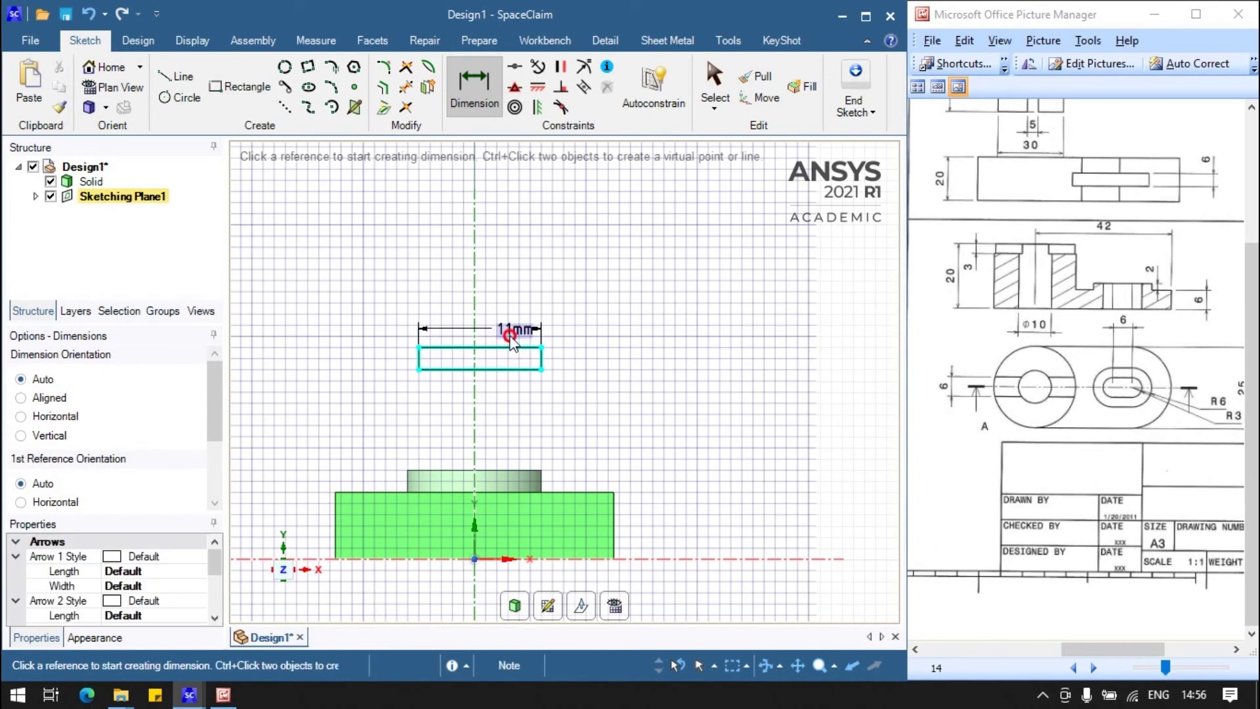
pyautogui.press('Escape')
pyautogui.press('Return')
pyautogui.click(419, 359)
pyautogui.click(449, 312)
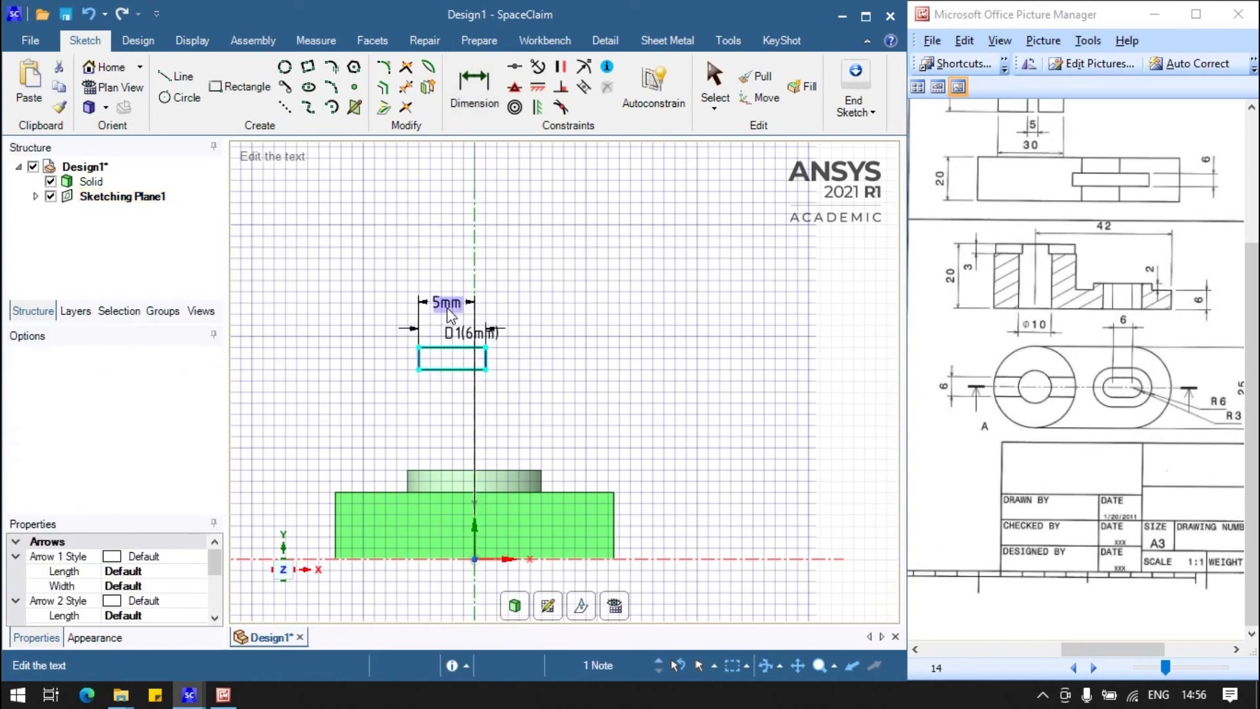
pyautogui.write('3')
pyautogui.press('Return')
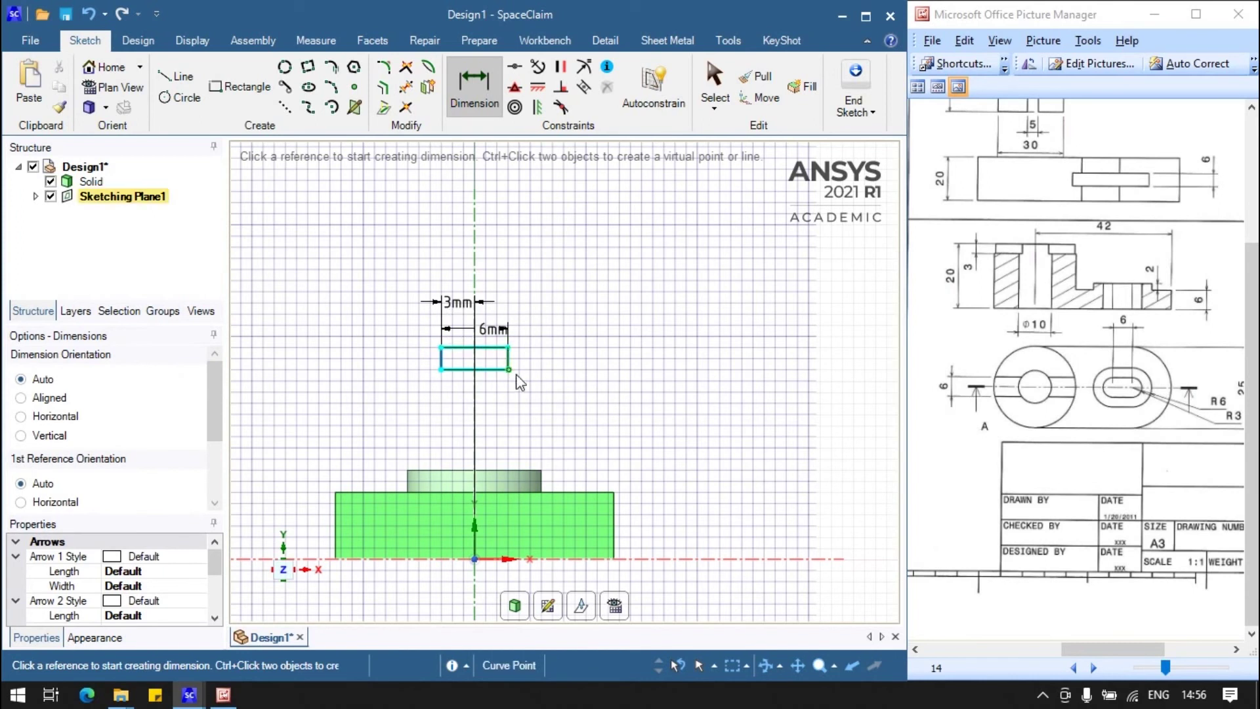
# Set the rectangle 20mm above the base and 3mm tall
pyautogui.click(476, 346)
pyautogui.click(681, 484)
pyautogui.click(682, 484)
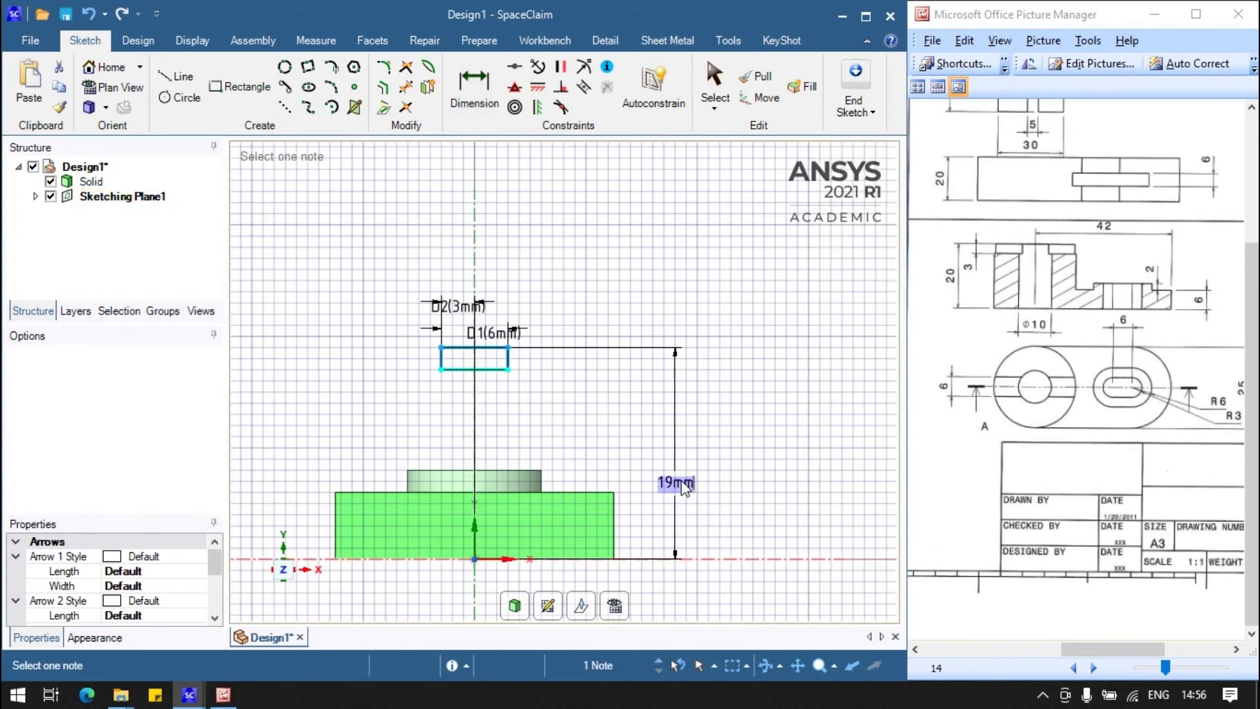
pyautogui.write('20')
pyautogui.press('Return')
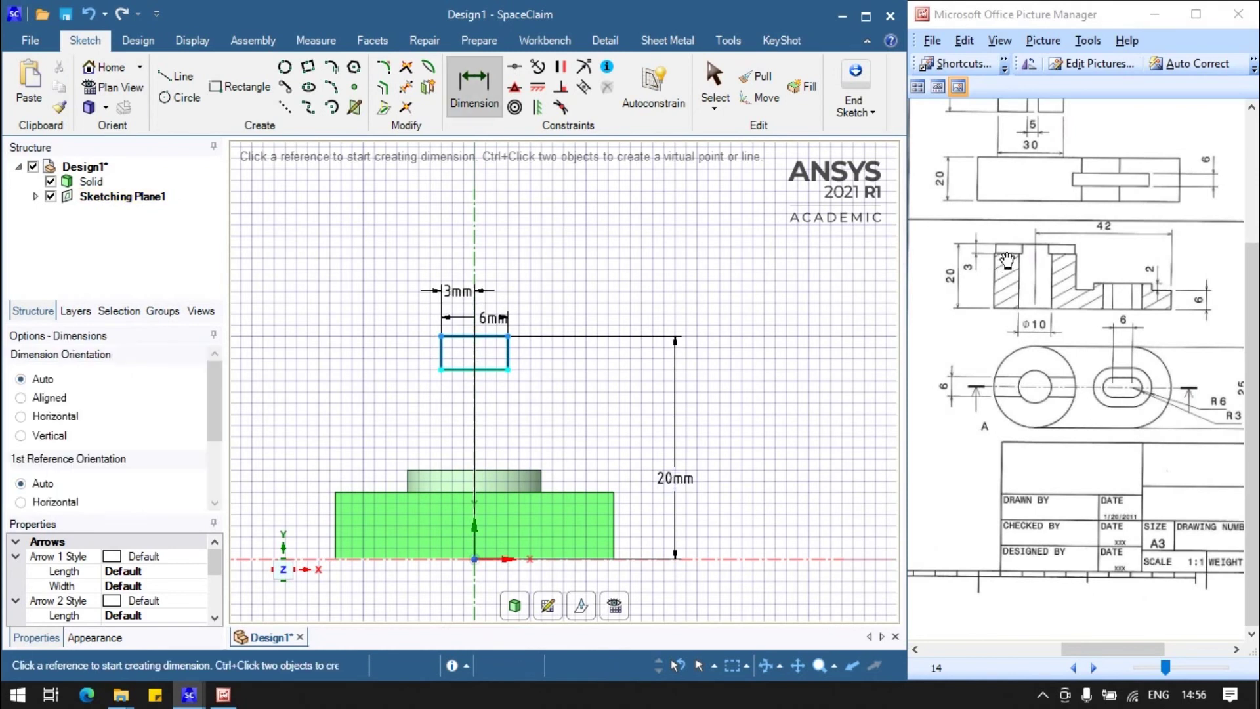
pyautogui.click(489, 369)
pyautogui.click(554, 358)
pyautogui.click(756, 77)
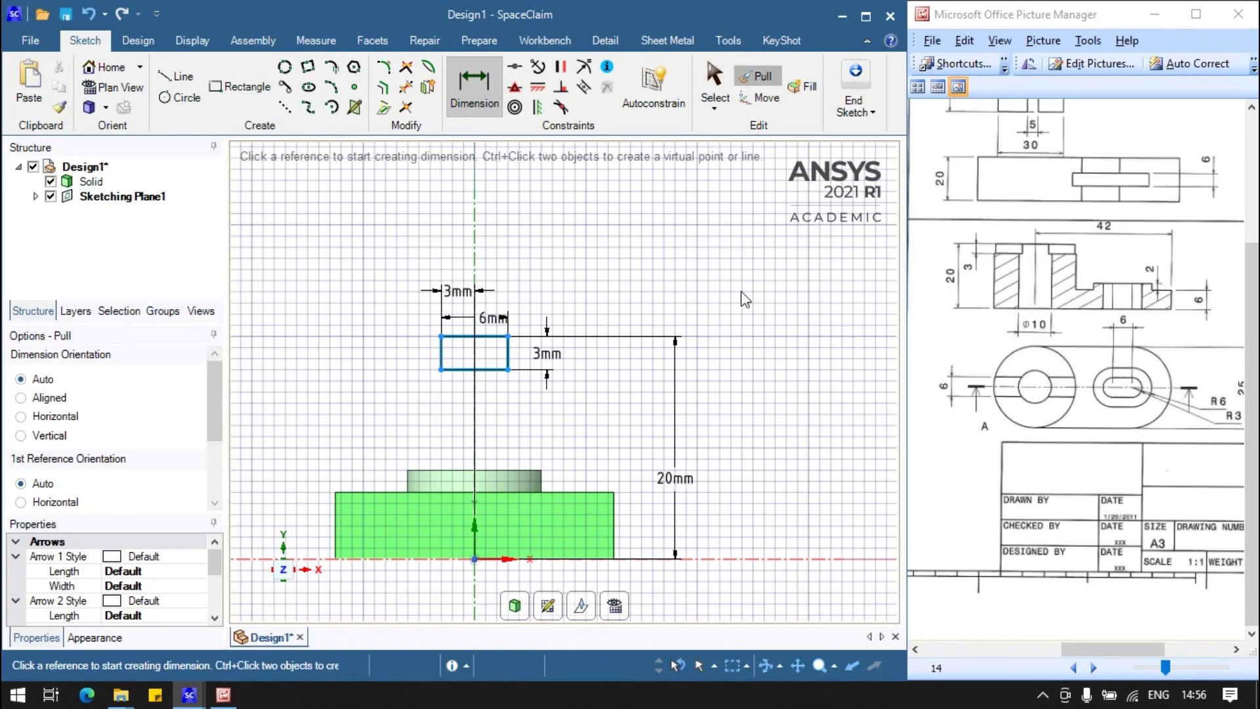
# Cut the rectangle down into the cylinder top as a groove using Pull with Cut, then inspect it
pyautogui.click(596, 336)
pyautogui.moveTo(595, 336); pyautogui.dragTo(403, 423)
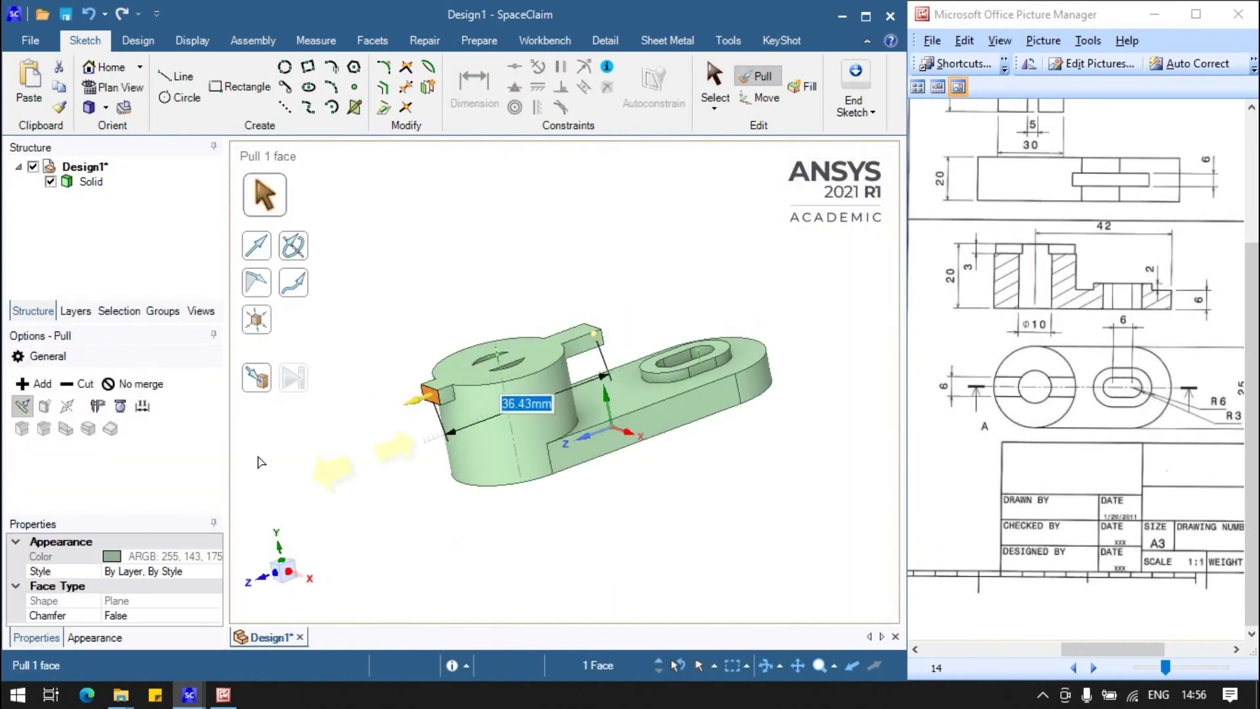
pyautogui.click(78, 383)
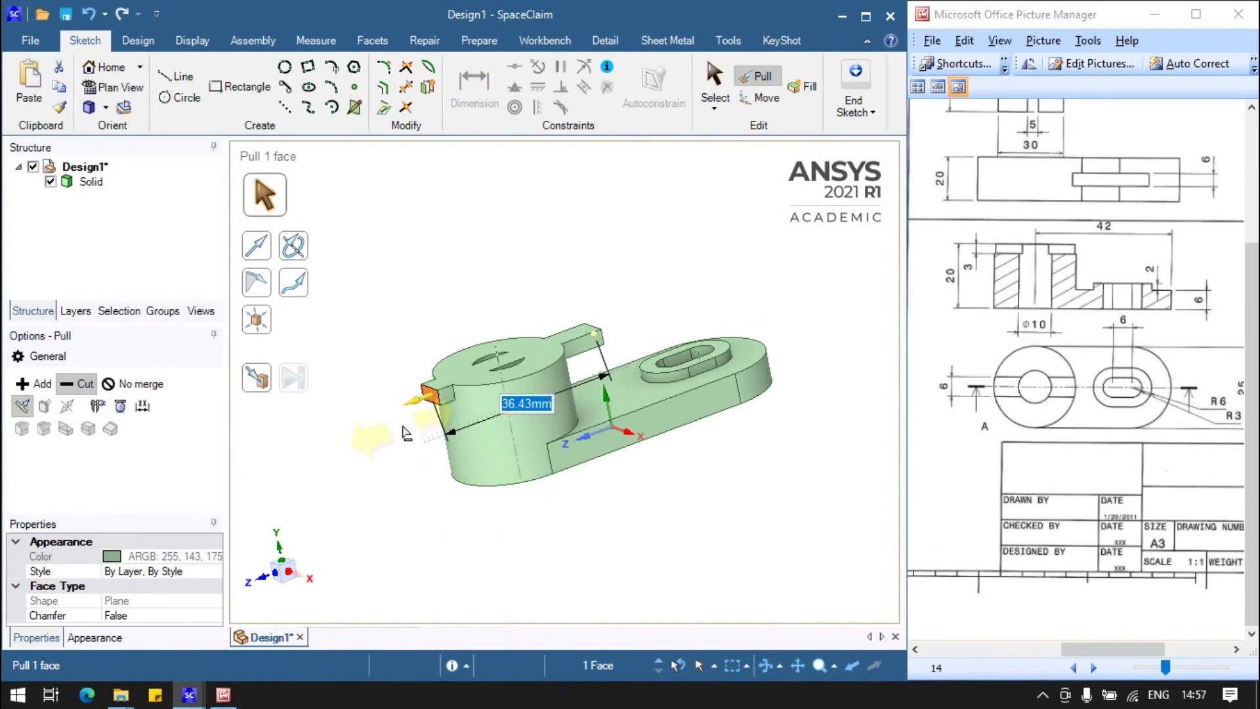
pyautogui.hotkey('ctrl', 'z')
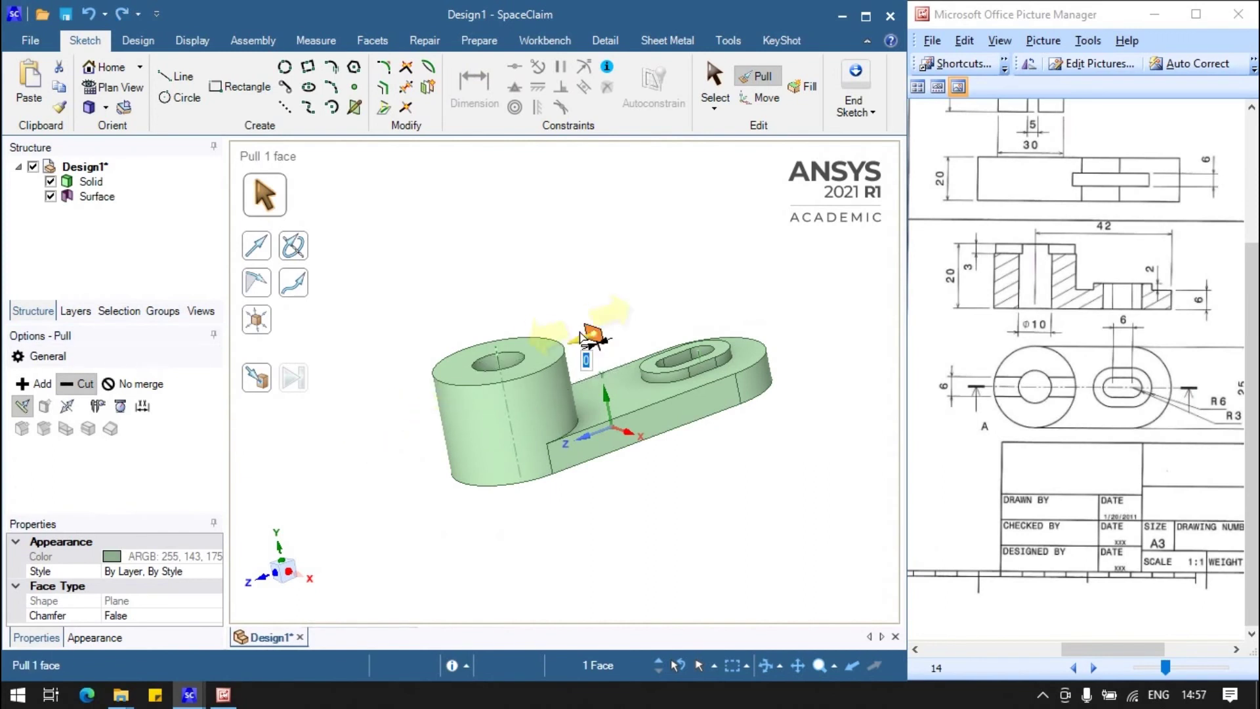
pyautogui.moveTo(470, 376); pyautogui.dragTo(427, 410)
pyautogui.click(715, 331)
pyautogui.moveTo(715, 331)
pyautogui.mouseDown(button='middle')
pyautogui.moveTo(808, 354)
pyautogui.moveTo(776, 498)
pyautogui.mouseUp(button='middle')
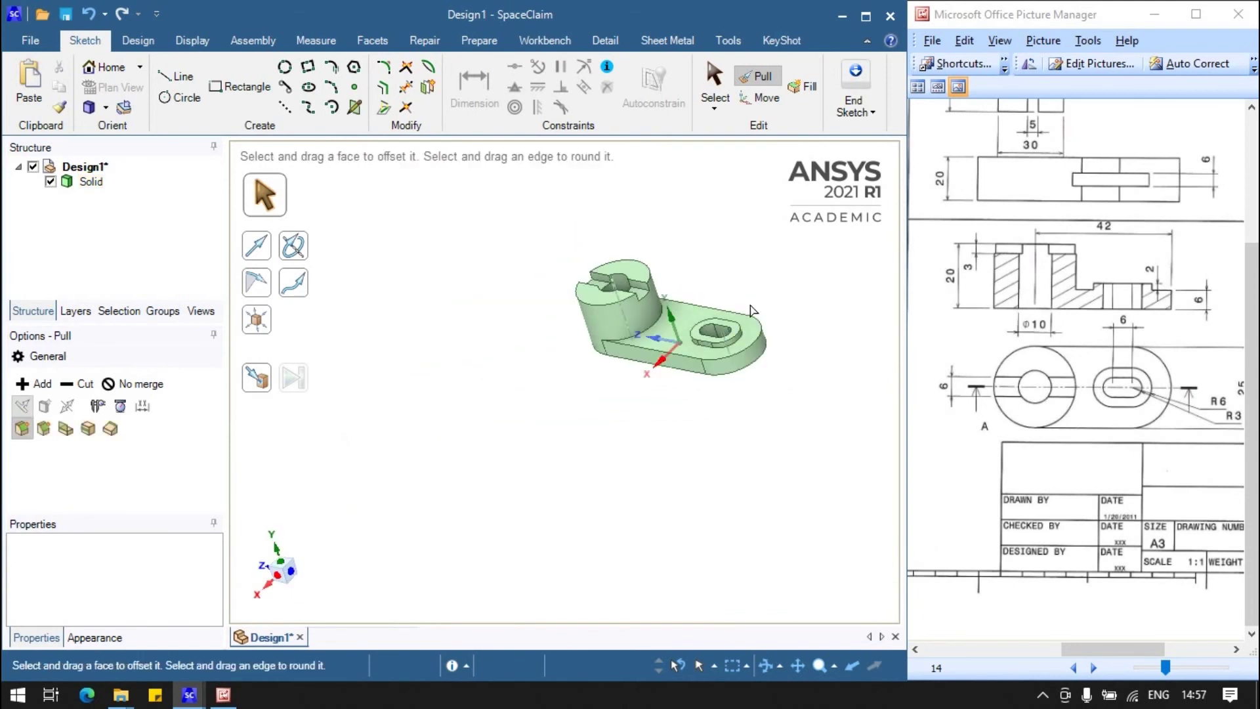
pyautogui.click(1043, 694)
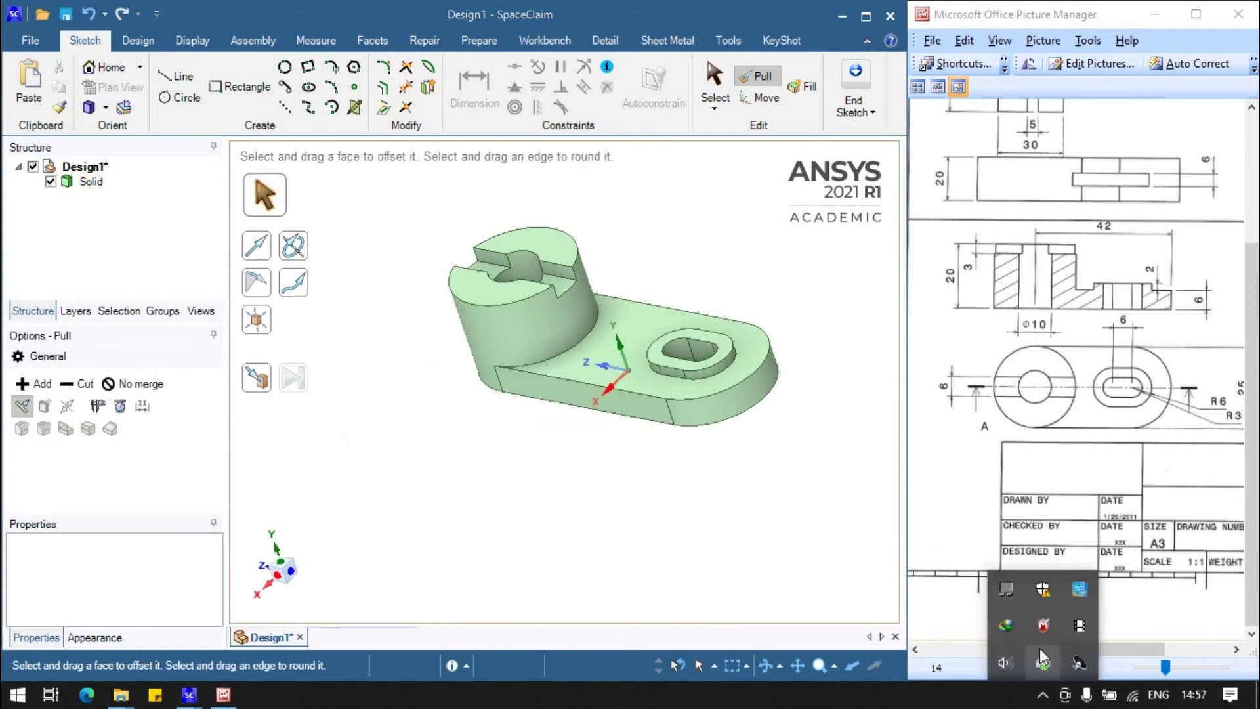
pyautogui.click(709, 416)
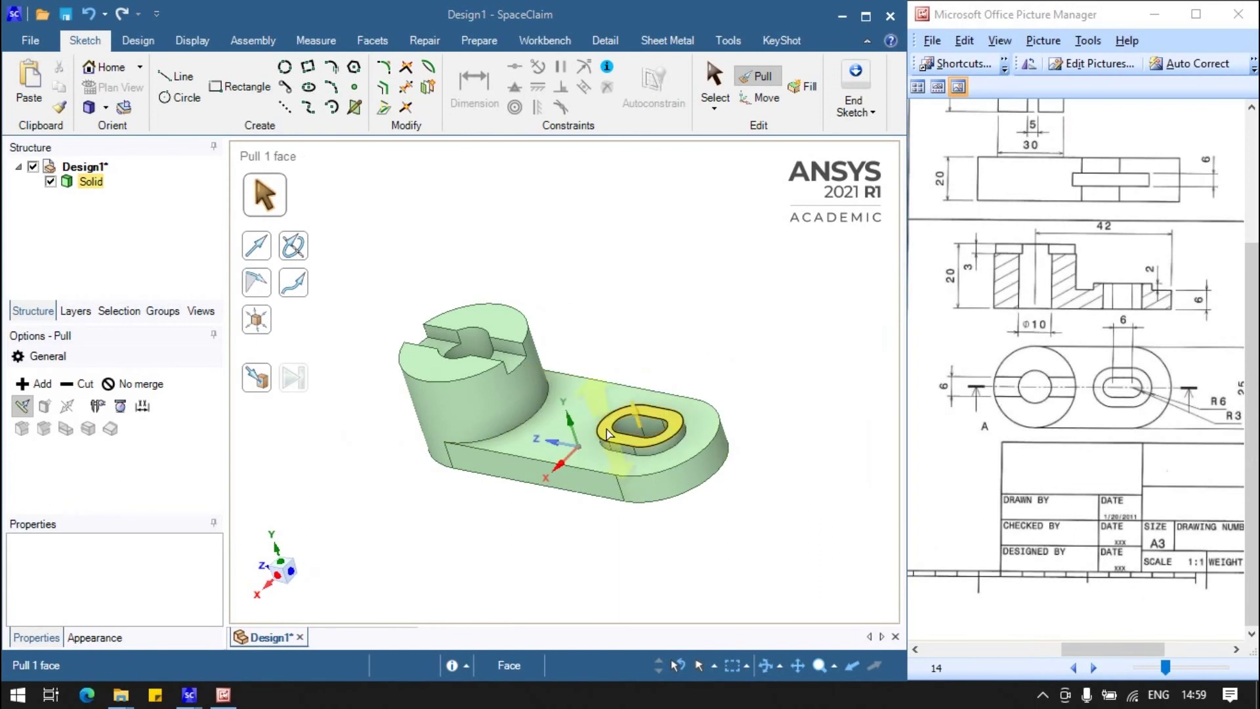
# Create a new drawing sheet and add a projected top view above the side view
pyautogui.click(670, 297)
pyautogui.click(32, 47)
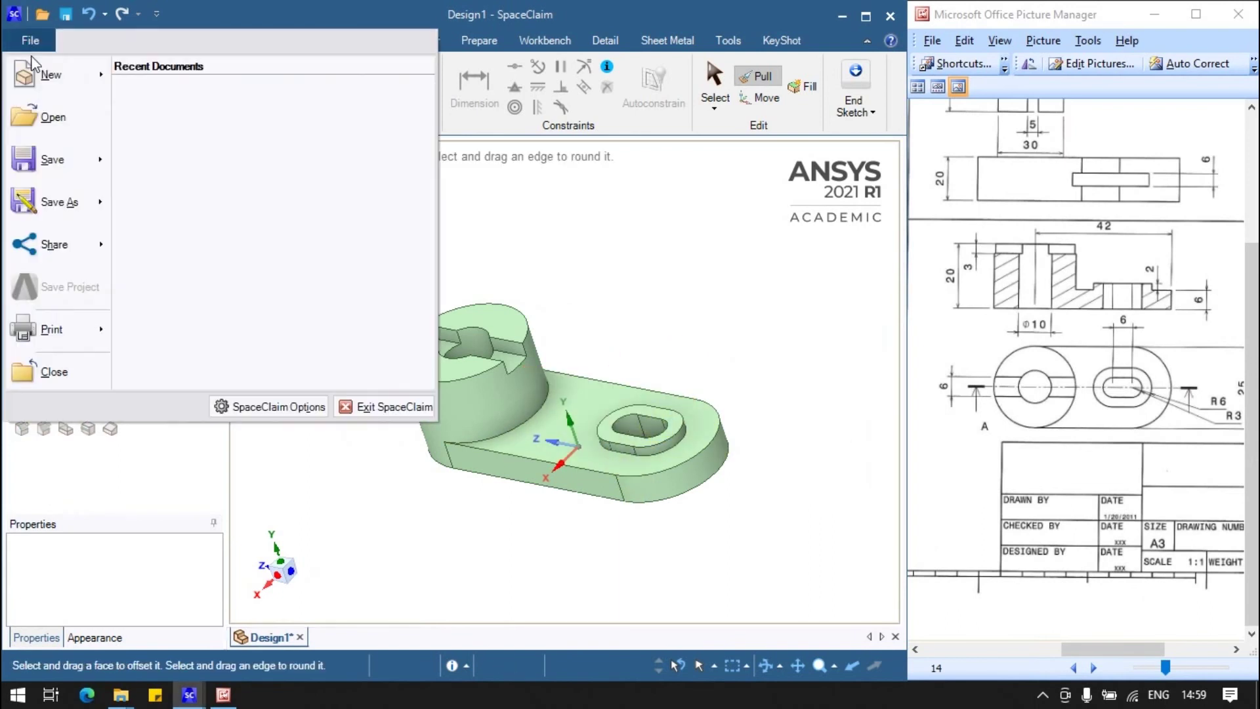
pyautogui.moveTo(51, 75)
pyautogui.click(151, 126)
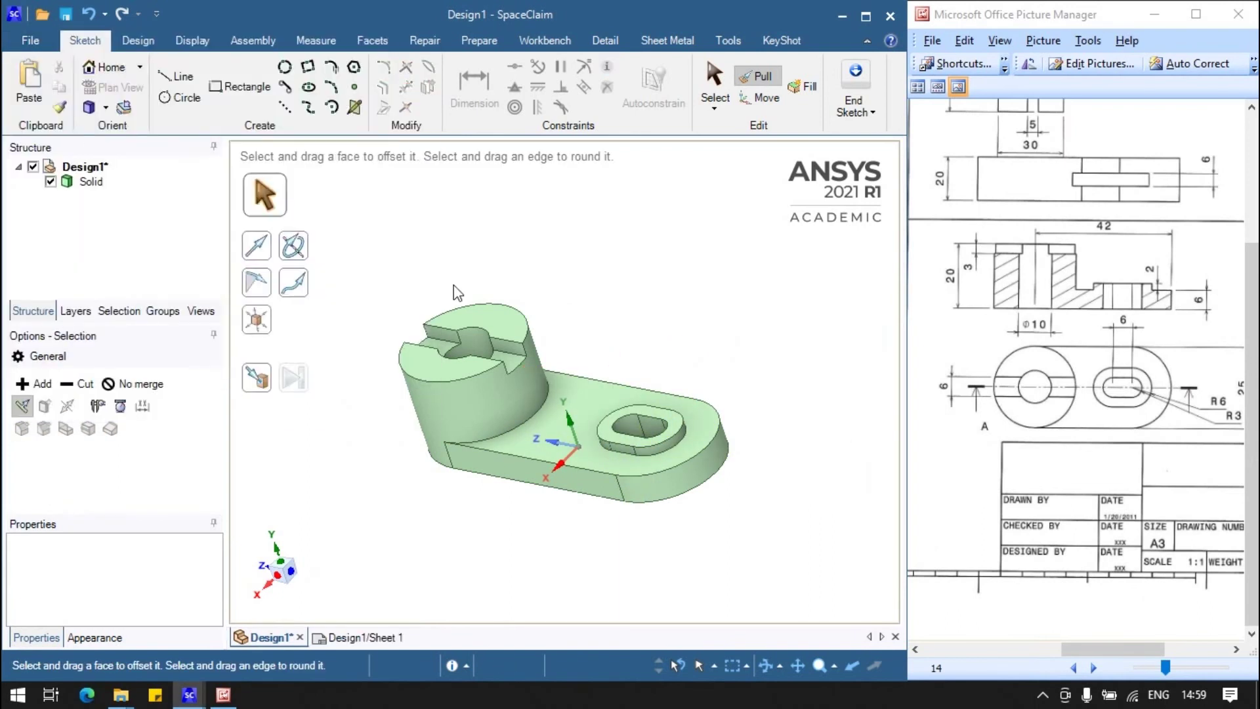
pyautogui.click(494, 115)
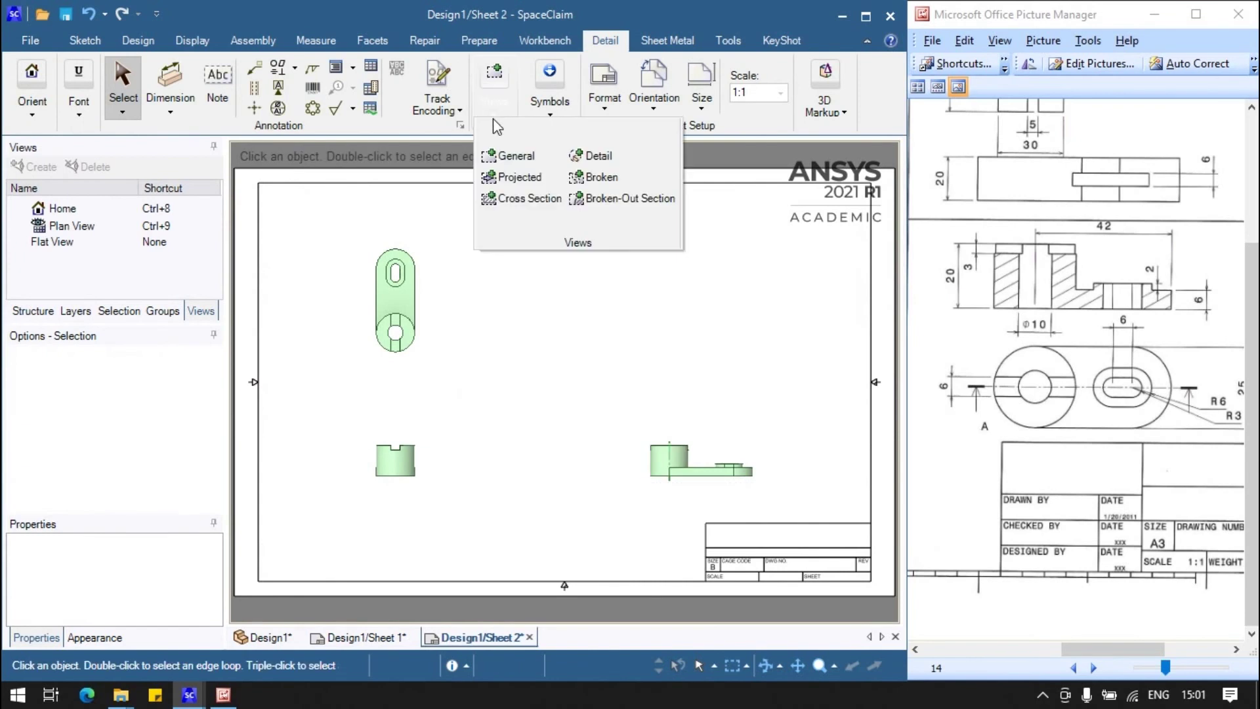
pyautogui.click(515, 178)
pyautogui.click(679, 467)
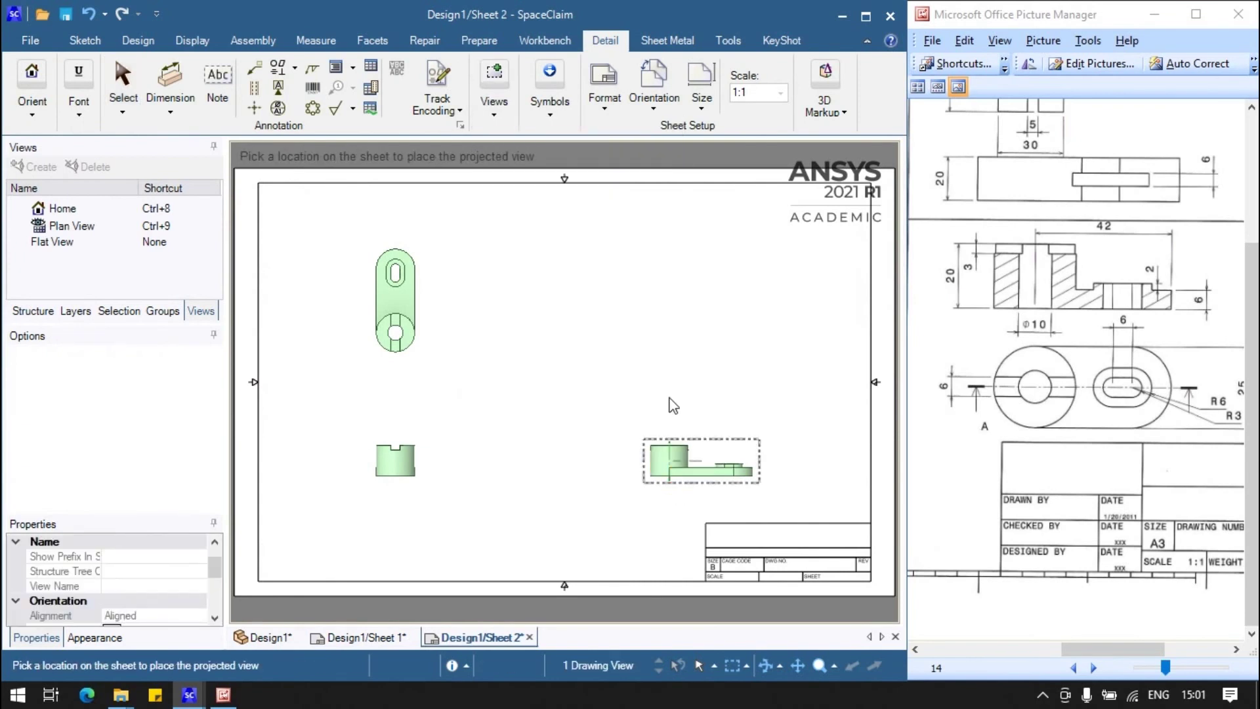
pyautogui.click(668, 386)
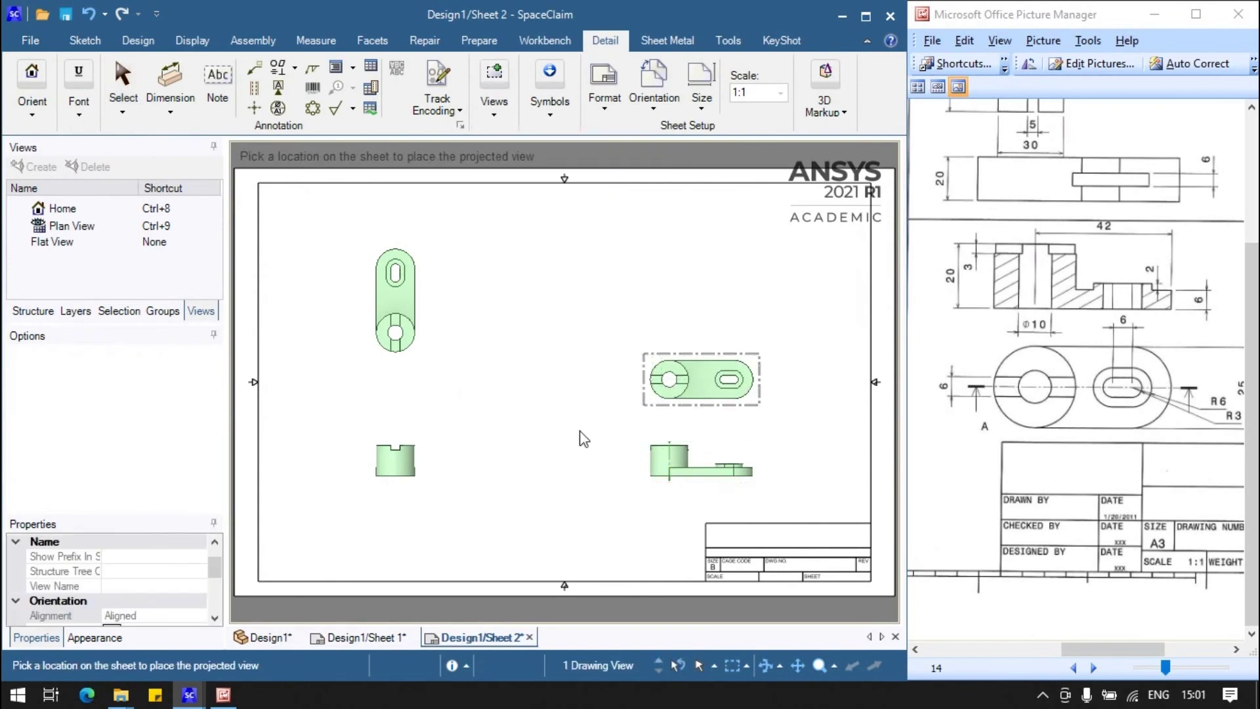
pyautogui.press('Escape')
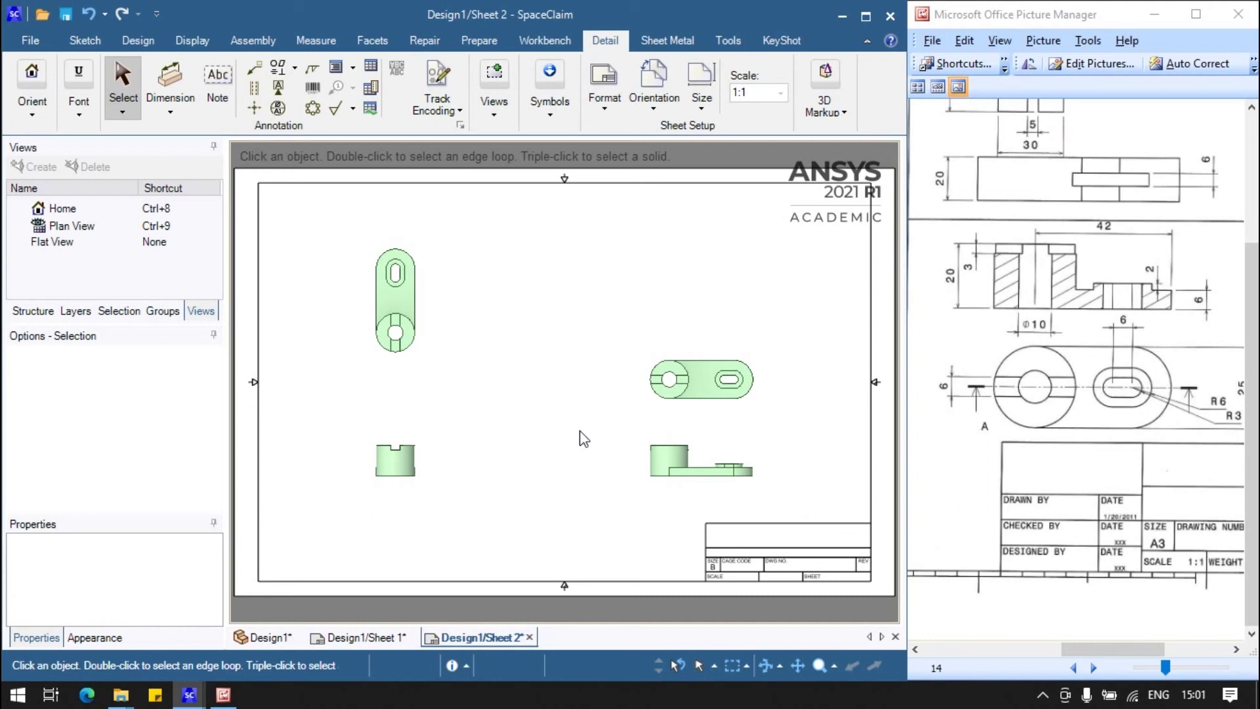
# Delete the three other views and move the top view to the upper left
pyautogui.click(653, 472)
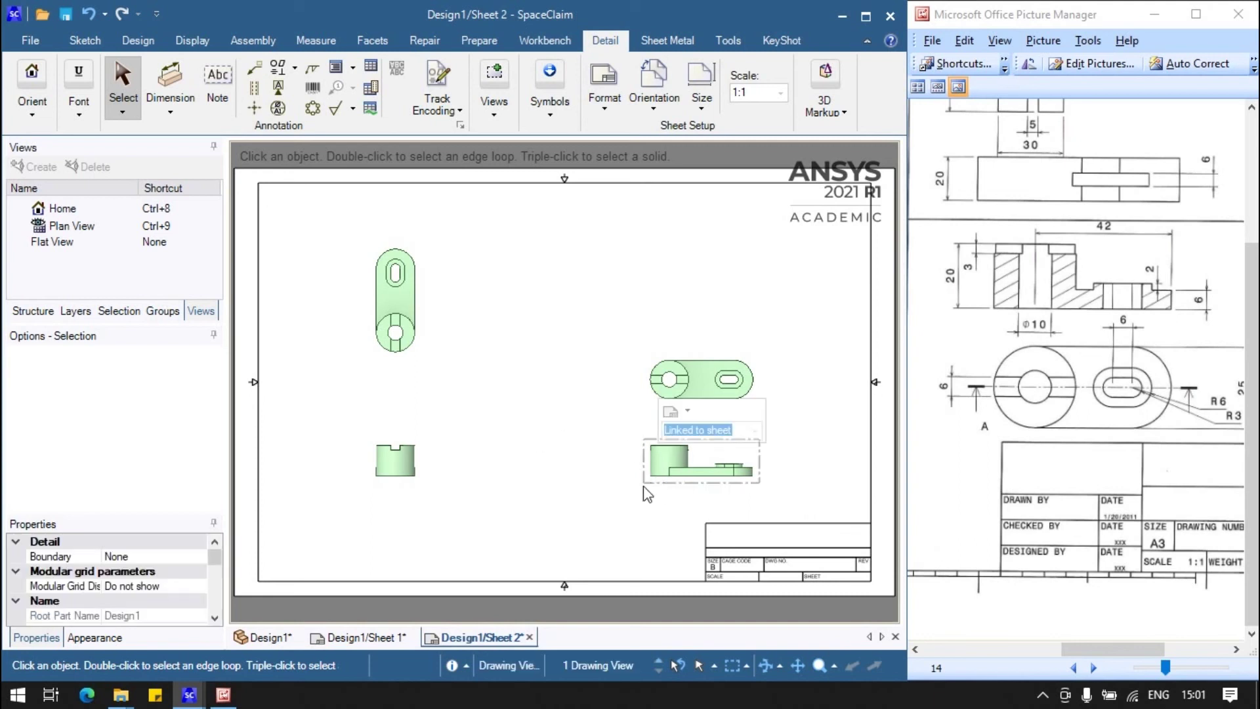
pyautogui.press('Delete')
pyautogui.click(405, 469)
pyautogui.press('Delete')
pyautogui.click(396, 347)
pyautogui.press('Delete')
pyautogui.click(659, 404)
pyautogui.moveTo(623, 401)
pyautogui.mouseDown()
pyautogui.moveTo(384, 309)
pyautogui.moveTo(334, 305)
pyautogui.mouseUp()
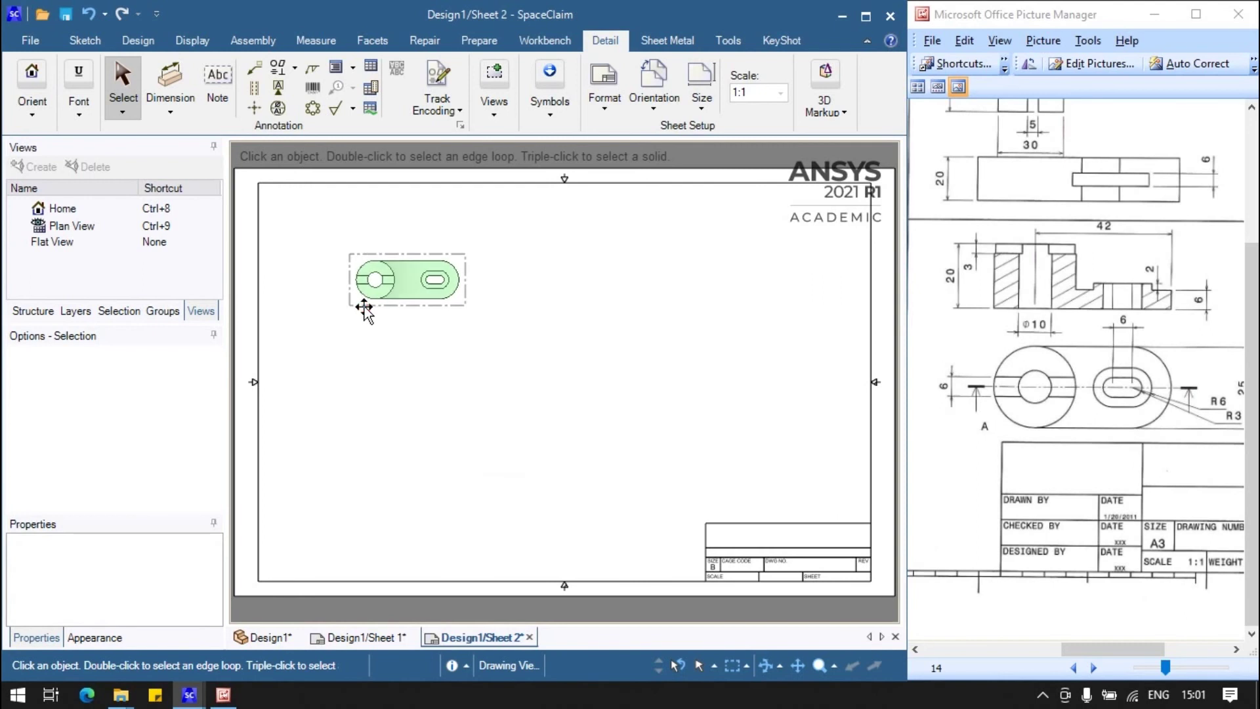
# Set the sheet scale to 2:1 and nudge the enlarged top view into place
pyautogui.click(781, 92)
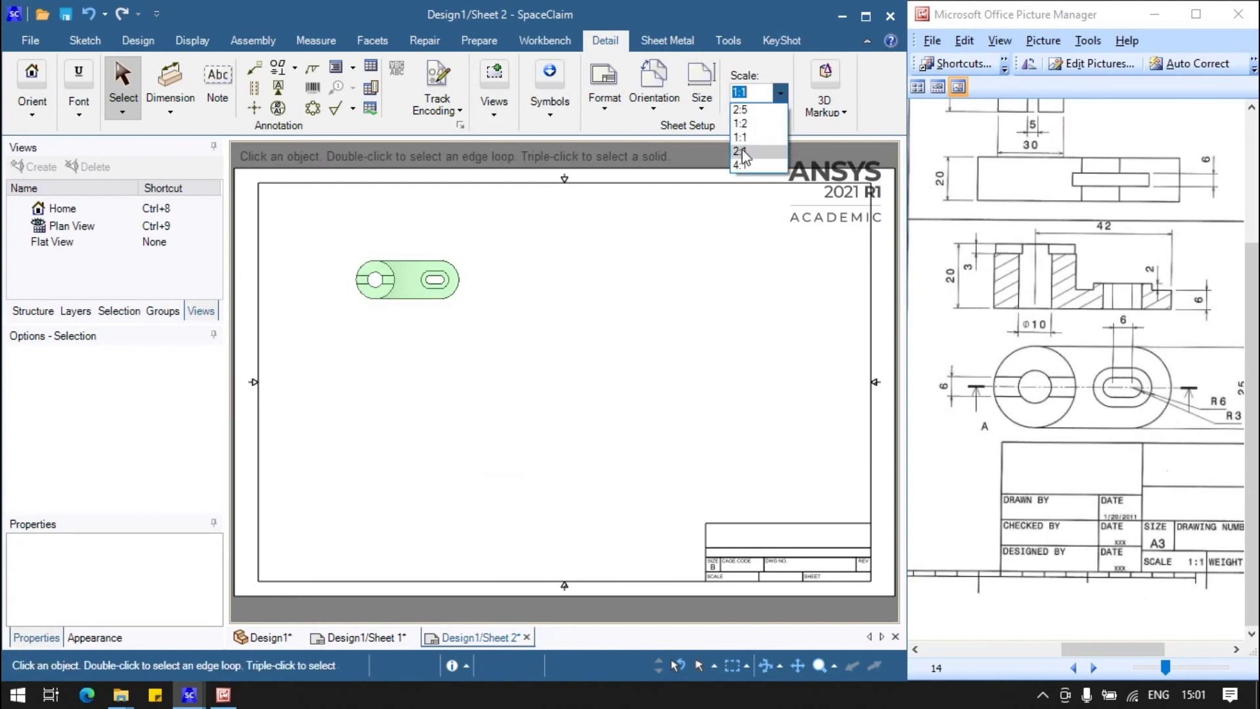
pyautogui.click(740, 151)
pyautogui.moveTo(497, 335); pyautogui.dragTo(537, 343)
pyautogui.click(620, 296)
# Begin a projected view from the top view
pyautogui.click(493, 105)
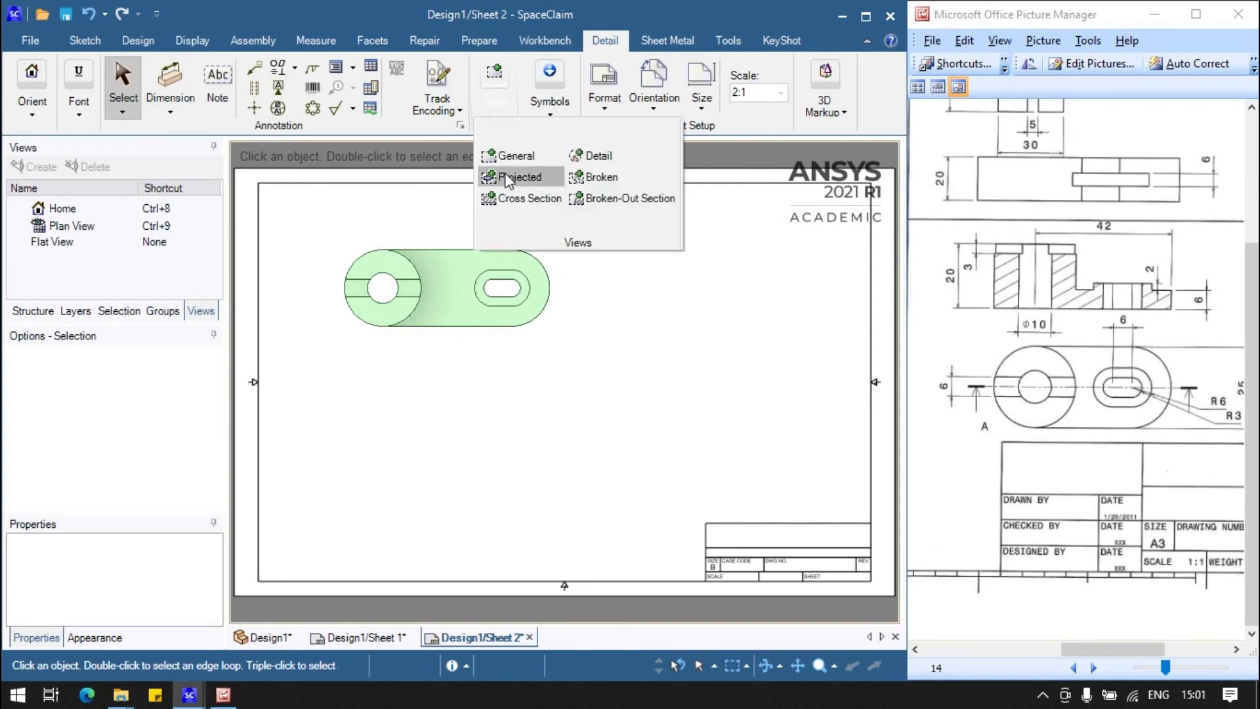
pyautogui.click(518, 176)
pyautogui.scroll(-1, 415, 279)
pyautogui.click(415, 278)
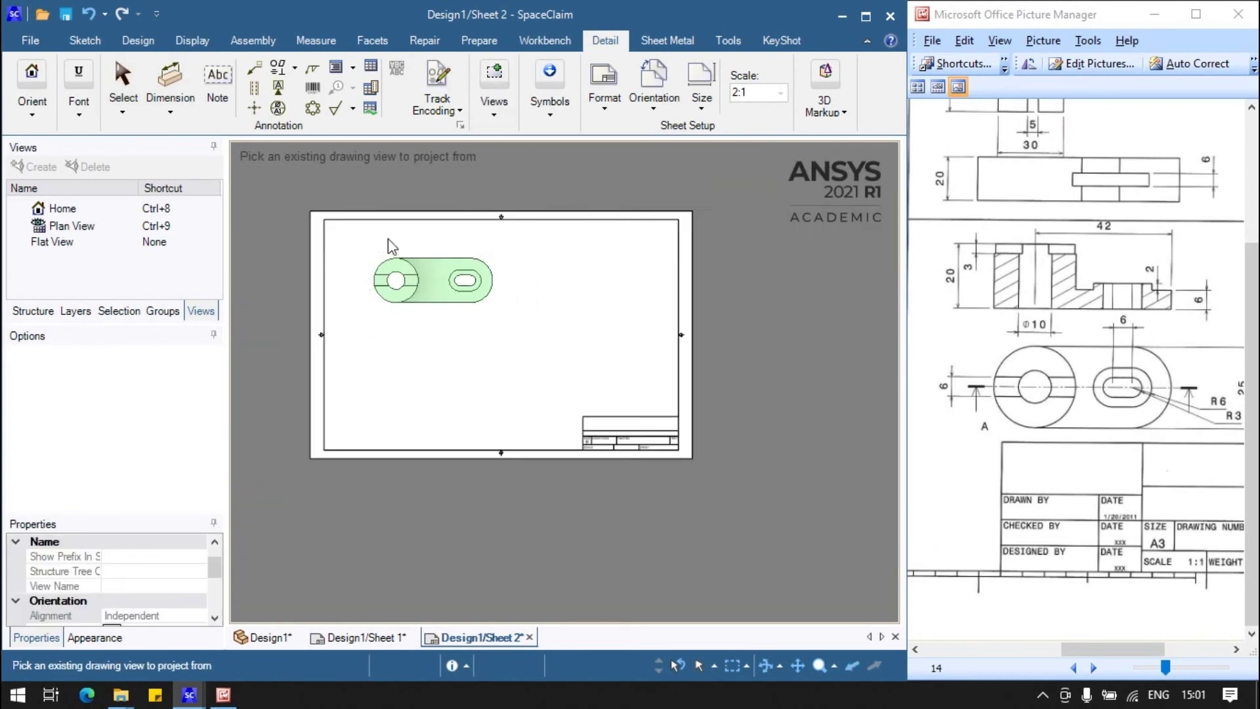
# Start a cross-section of the top view, trying the offset and pivot-point section line options
pyautogui.click(495, 98)
pyautogui.click(503, 196)
pyautogui.click(318, 203)
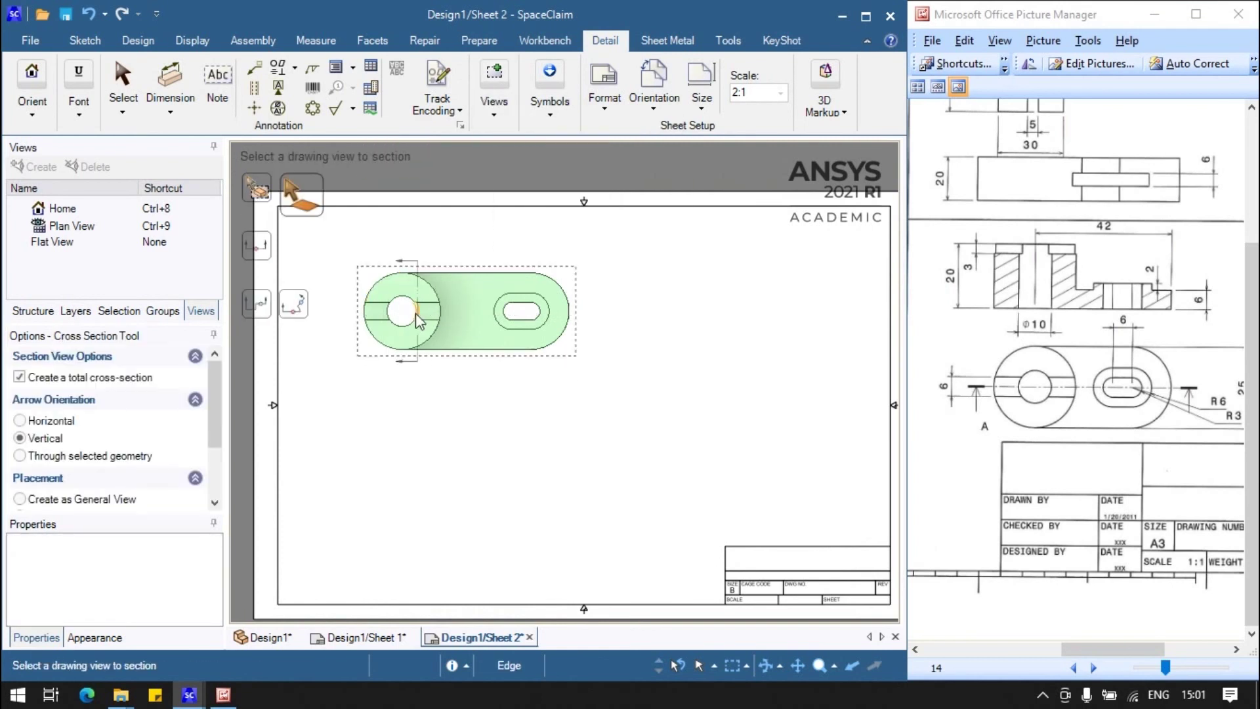
pyautogui.click(443, 314)
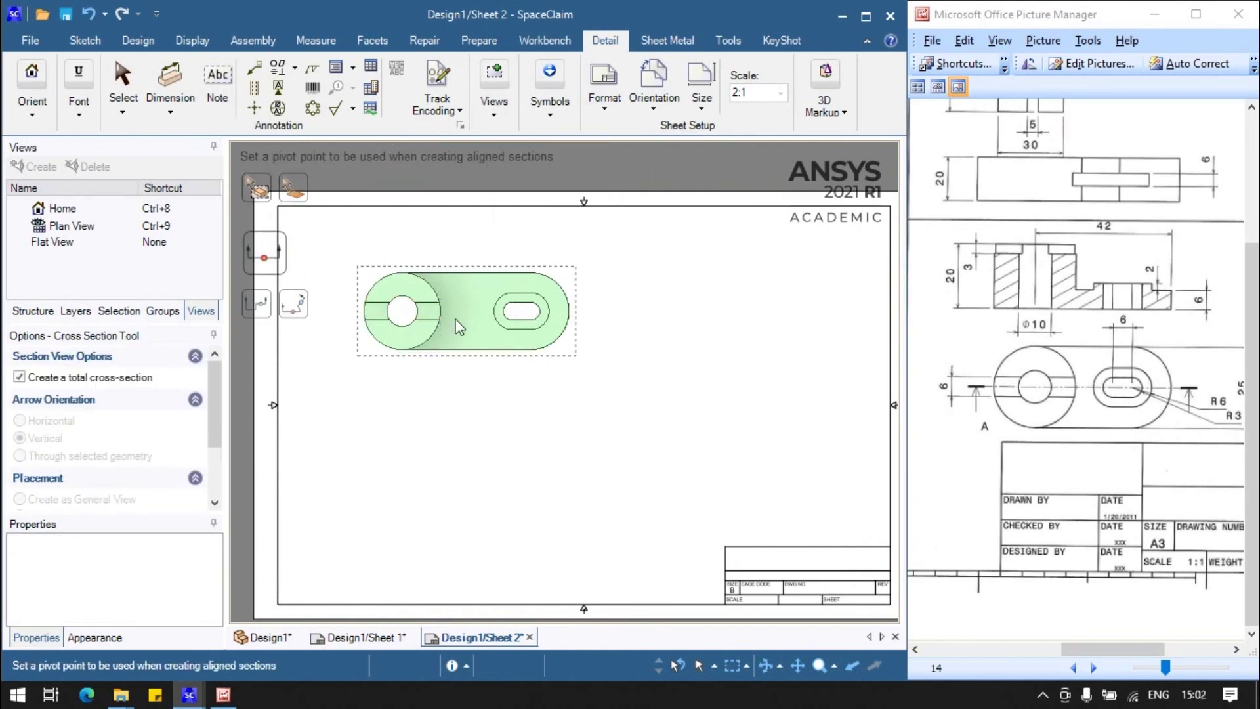
pyautogui.click(314, 205)
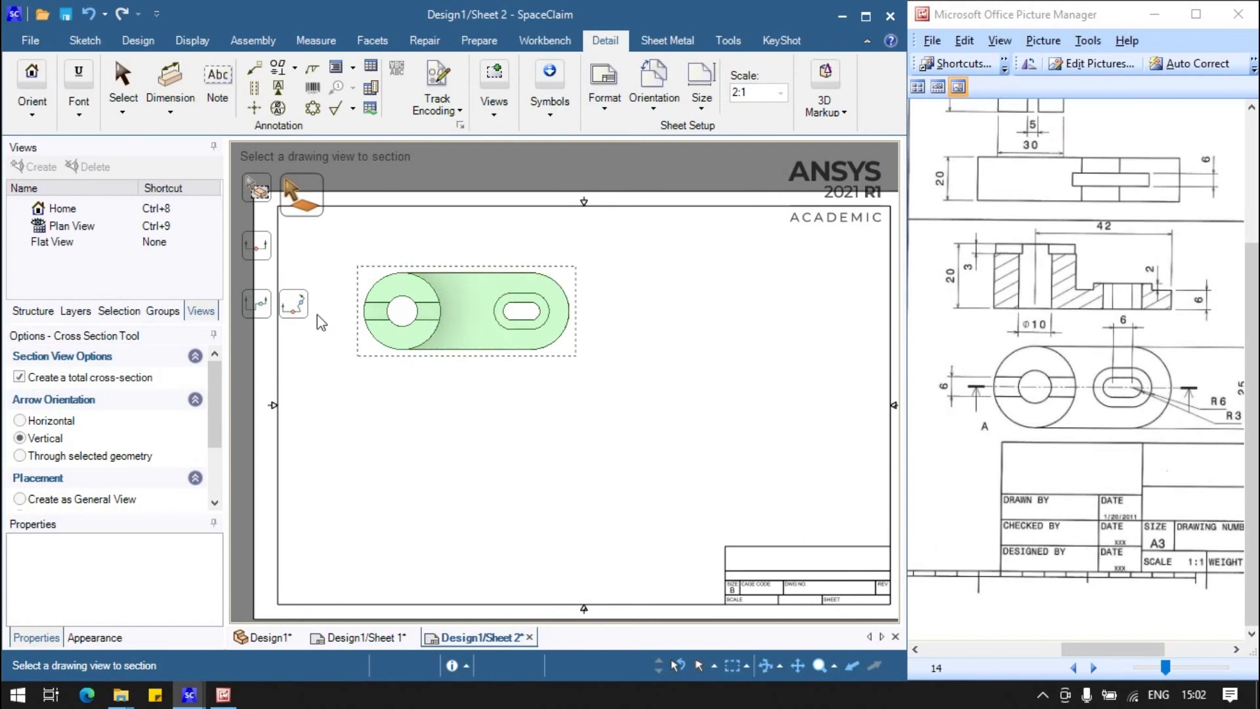
pyautogui.click(268, 317)
pyautogui.click(284, 306)
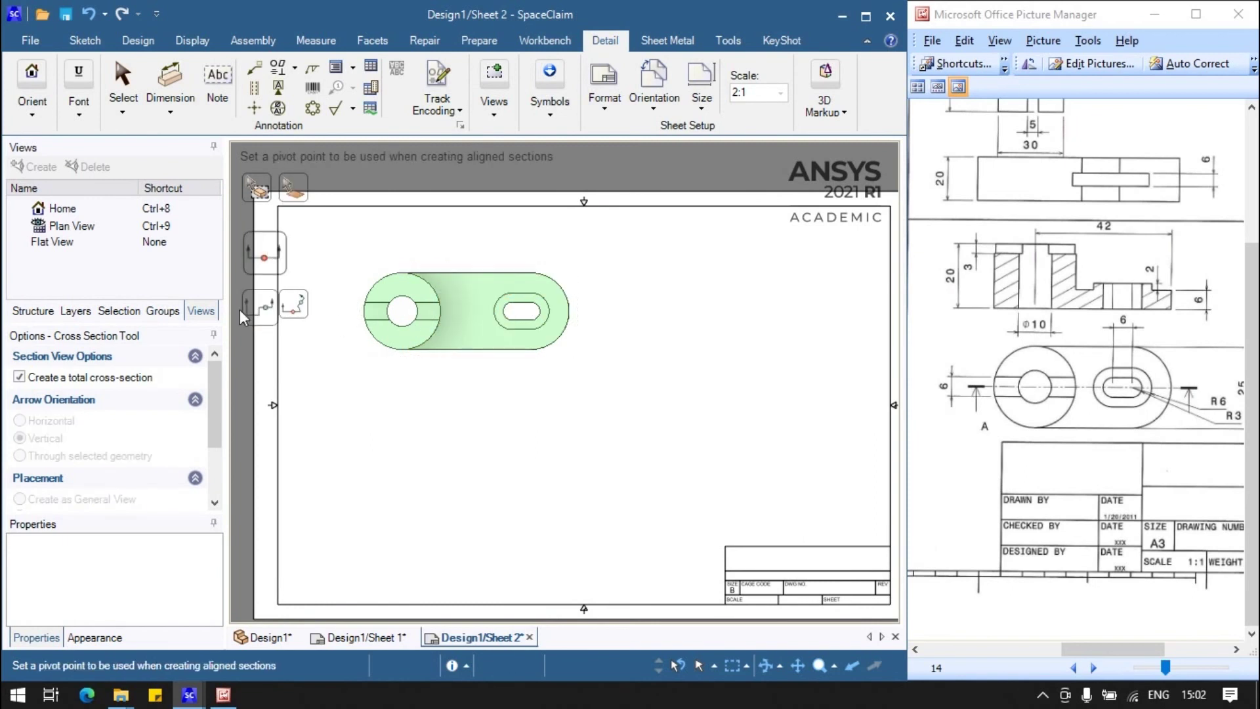
# Cut Section A-A horizontally through the hole centre and place it below the top view
pyautogui.click(501, 119)
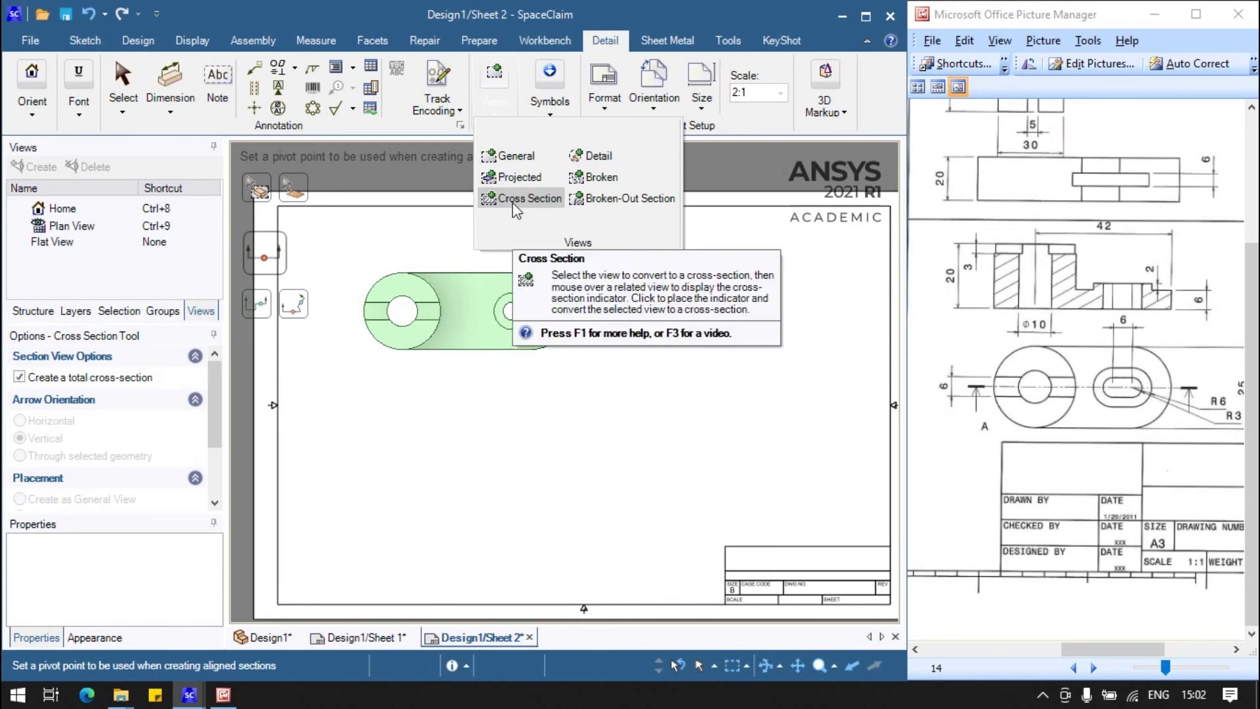
pyautogui.click(1043, 694)
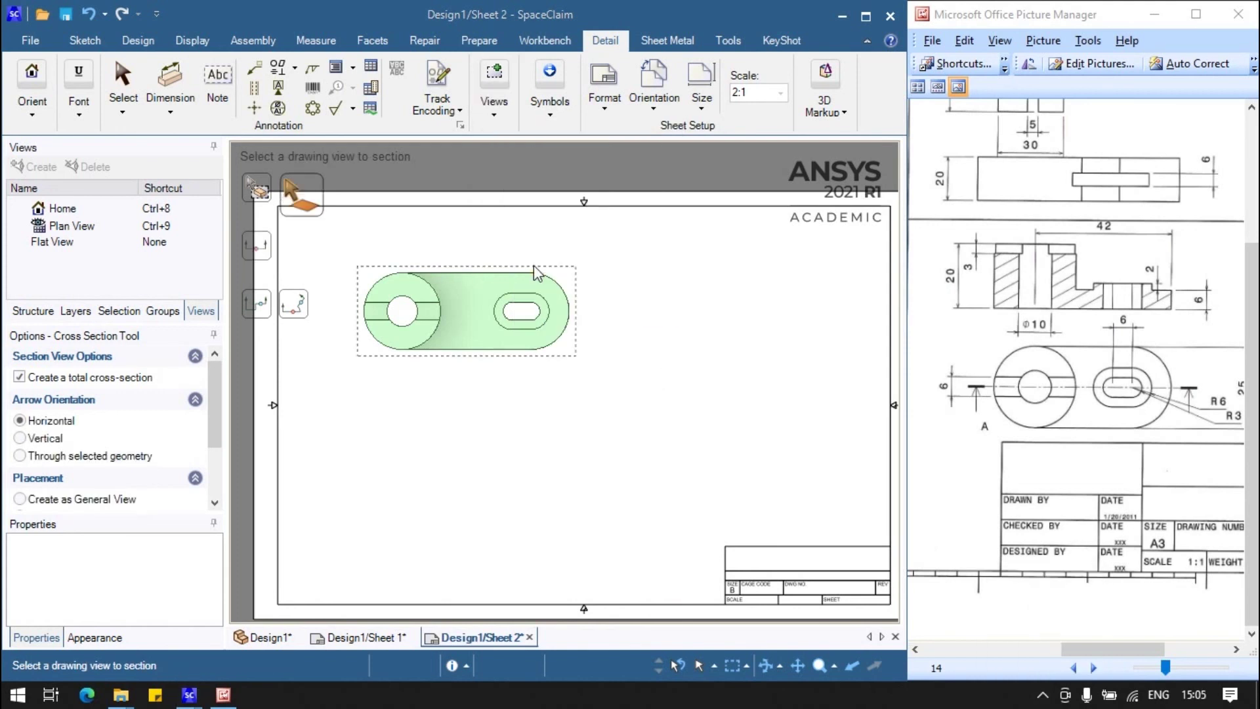
pyautogui.click(494, 118)
pyautogui.click(505, 200)
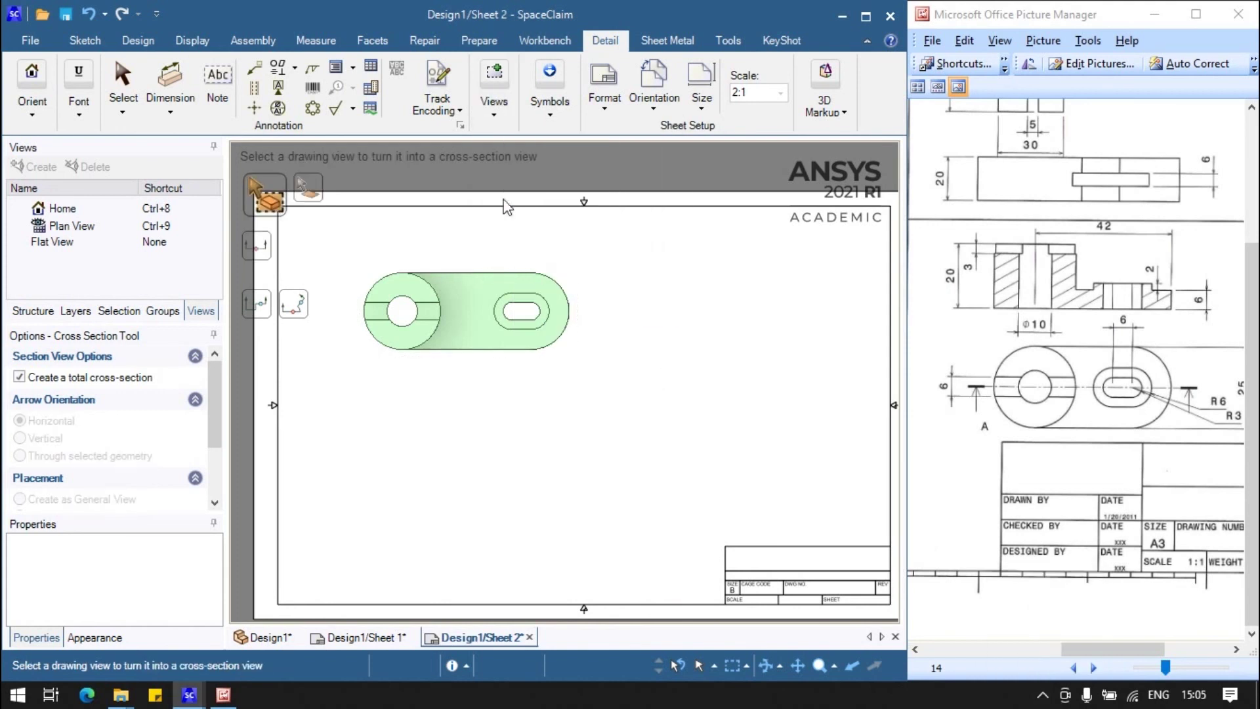
pyautogui.click(312, 196)
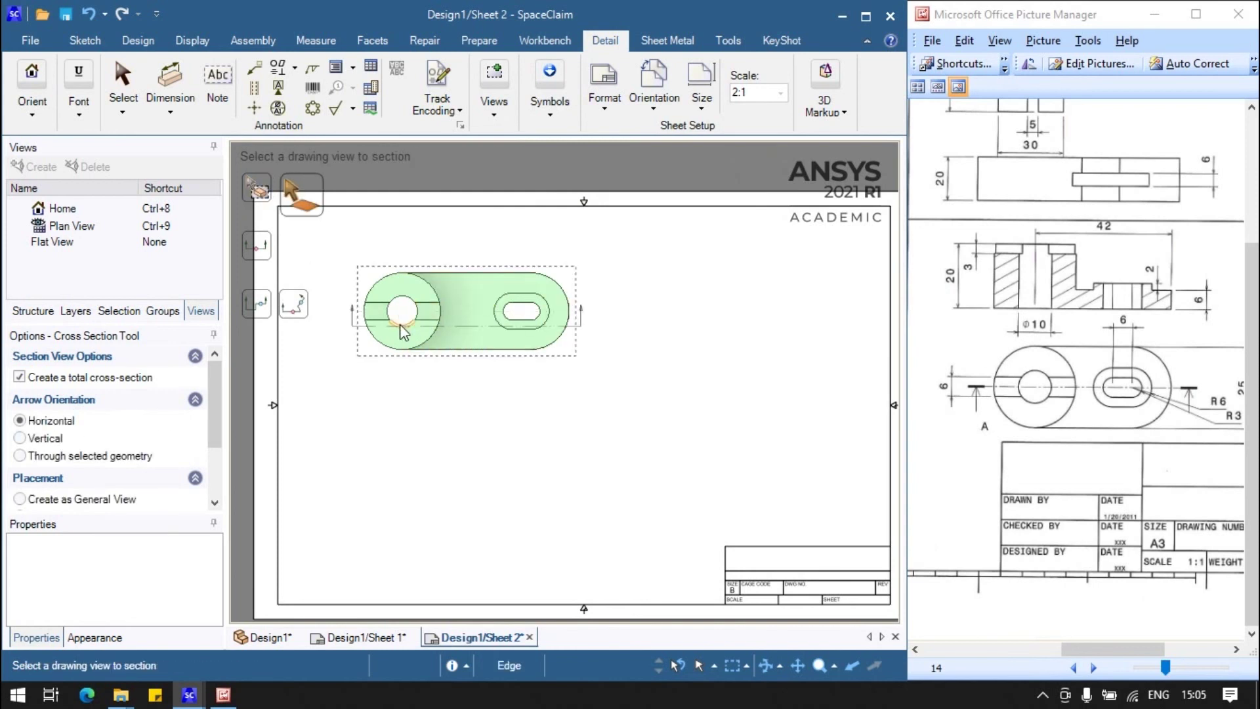
pyautogui.click(416, 315)
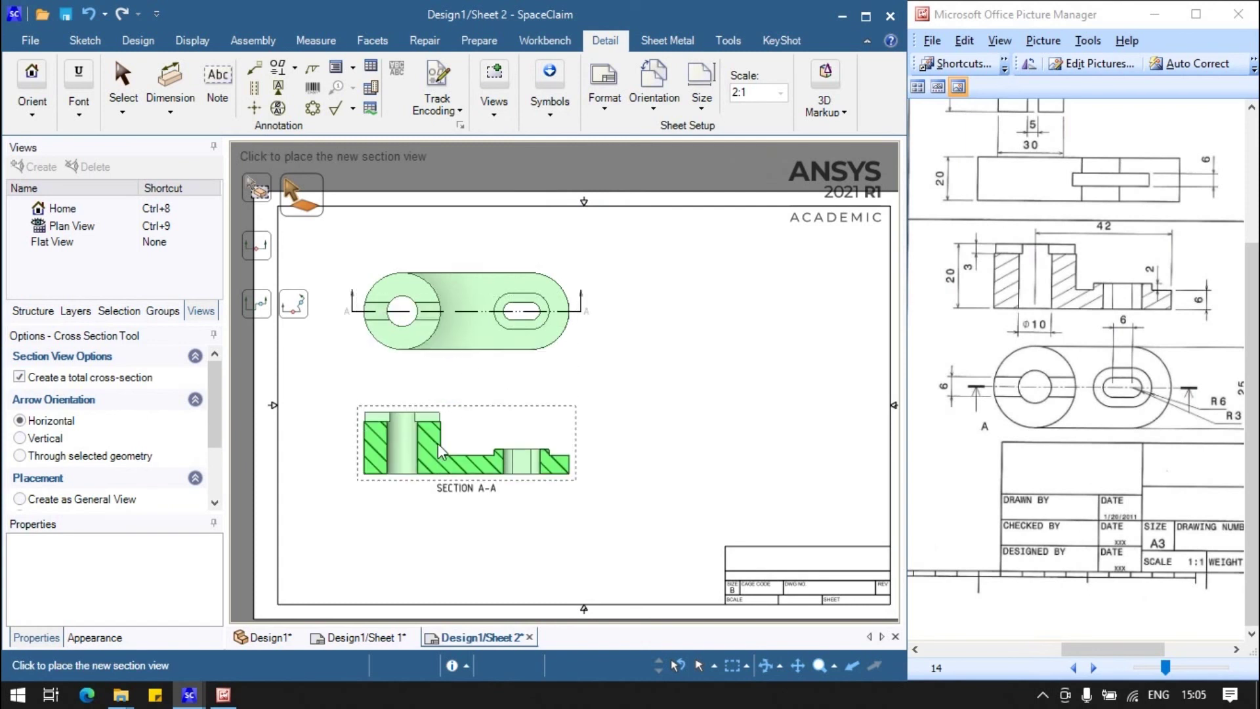
pyautogui.click(435, 452)
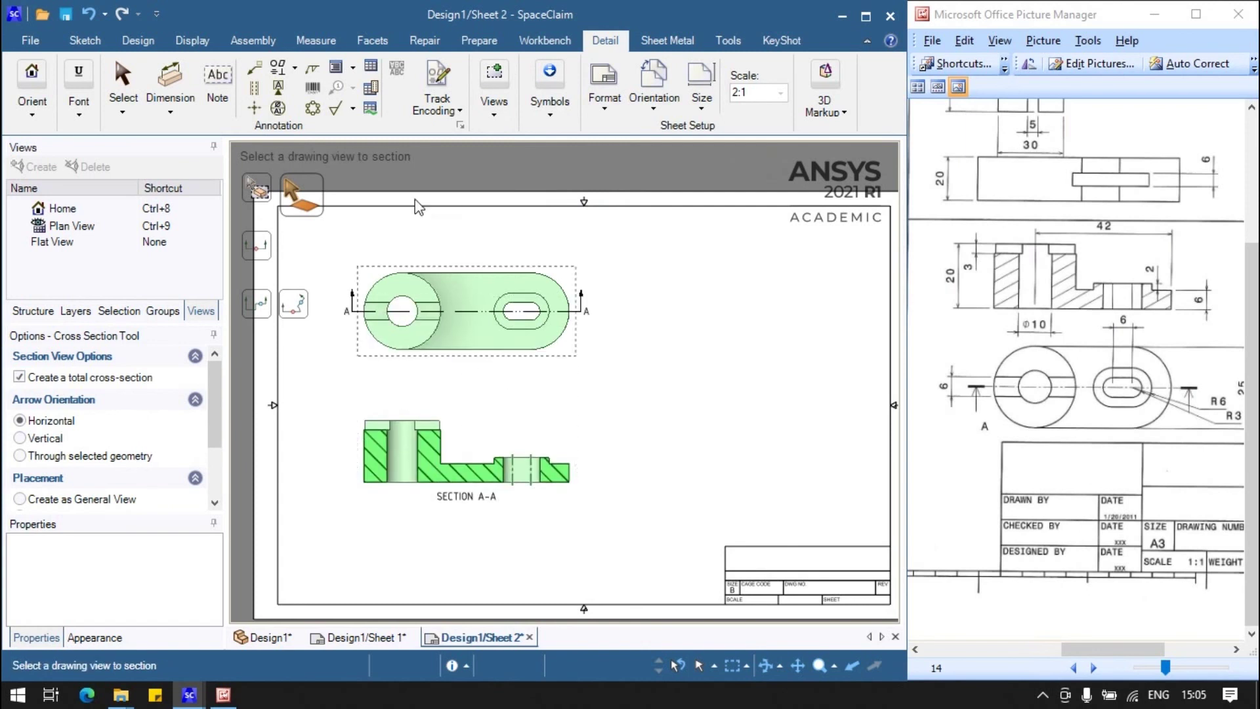
# Dimension the left hole of the top view as Ø10mm, removing the duplicate dimension
pyautogui.click(172, 82)
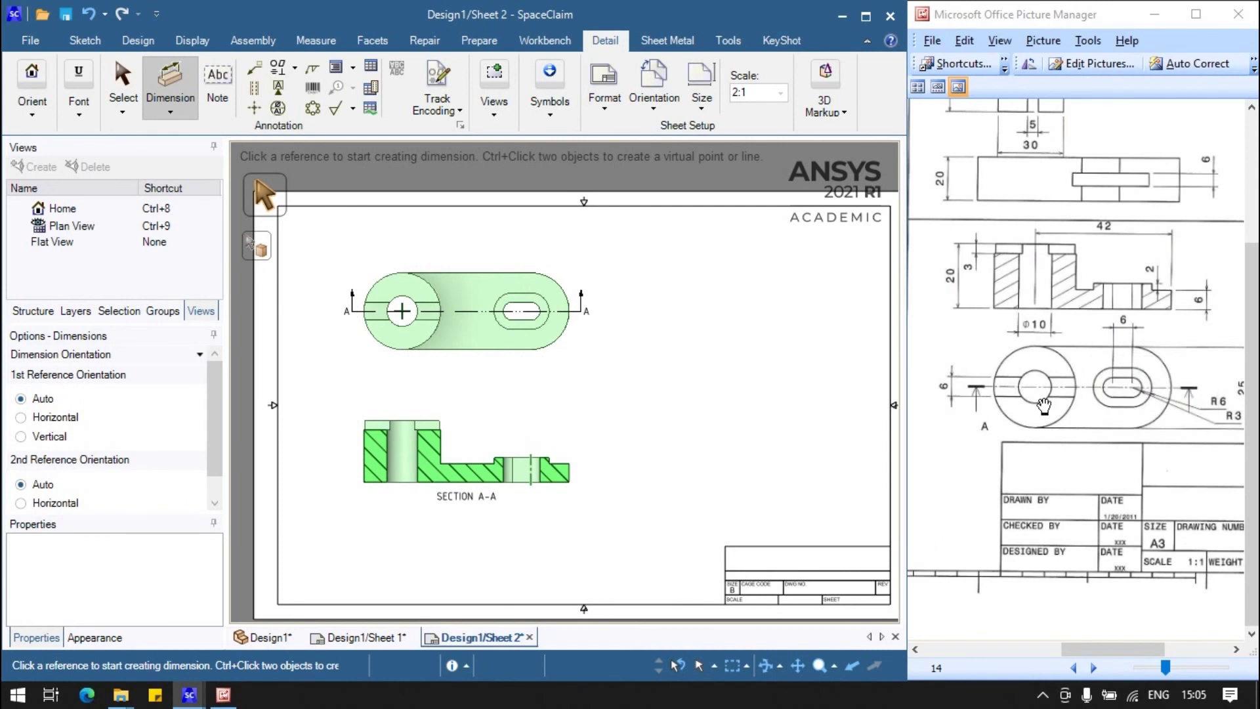
pyautogui.press('Escape')
pyautogui.click(423, 334)
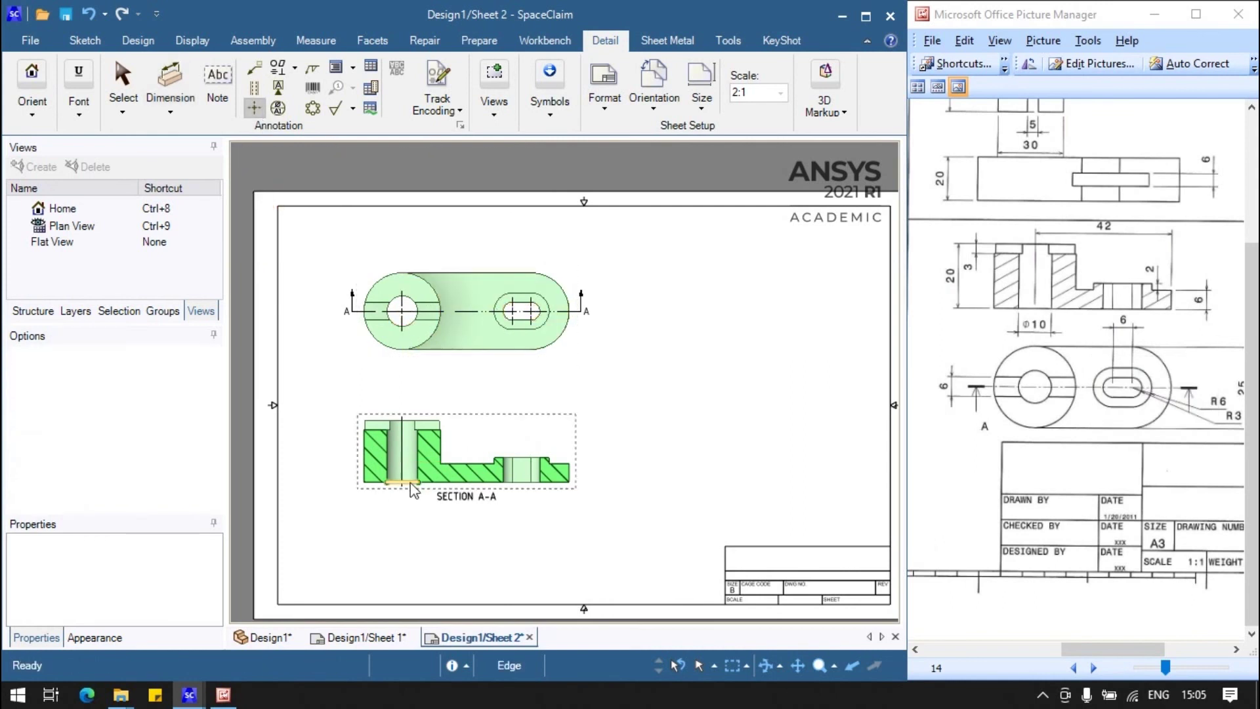
pyautogui.click(188, 89)
pyautogui.click(403, 321)
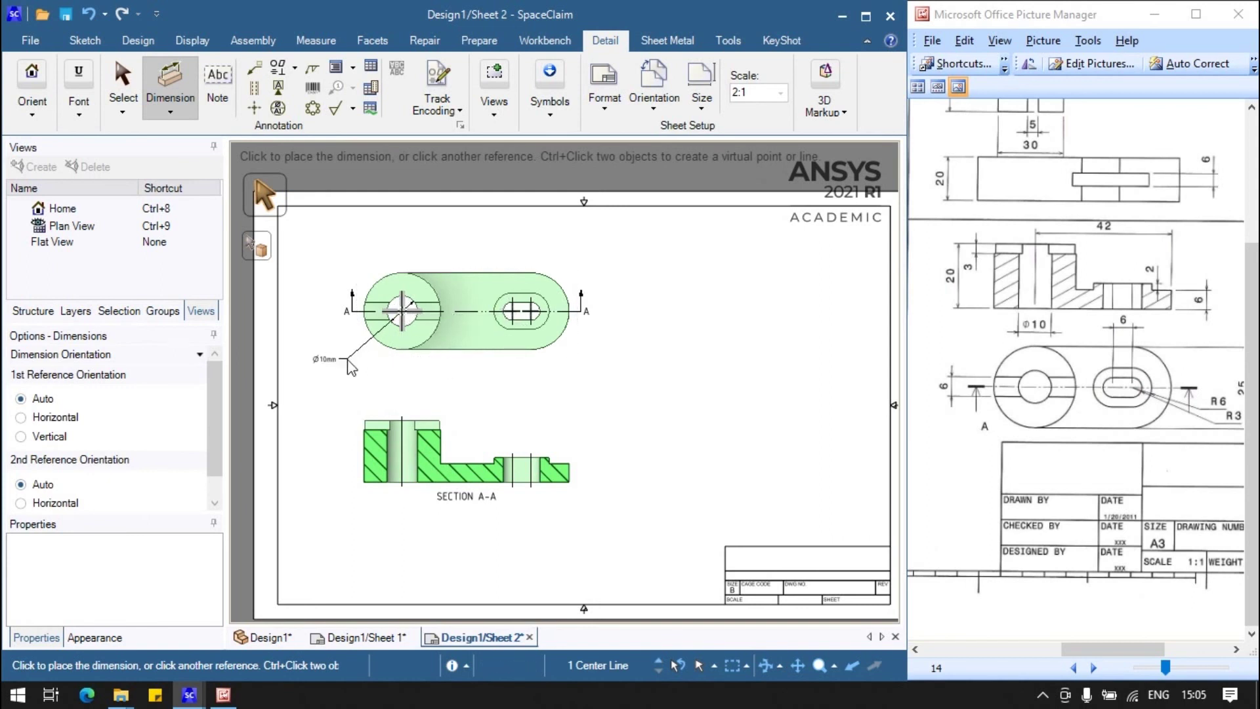
pyautogui.click(348, 361)
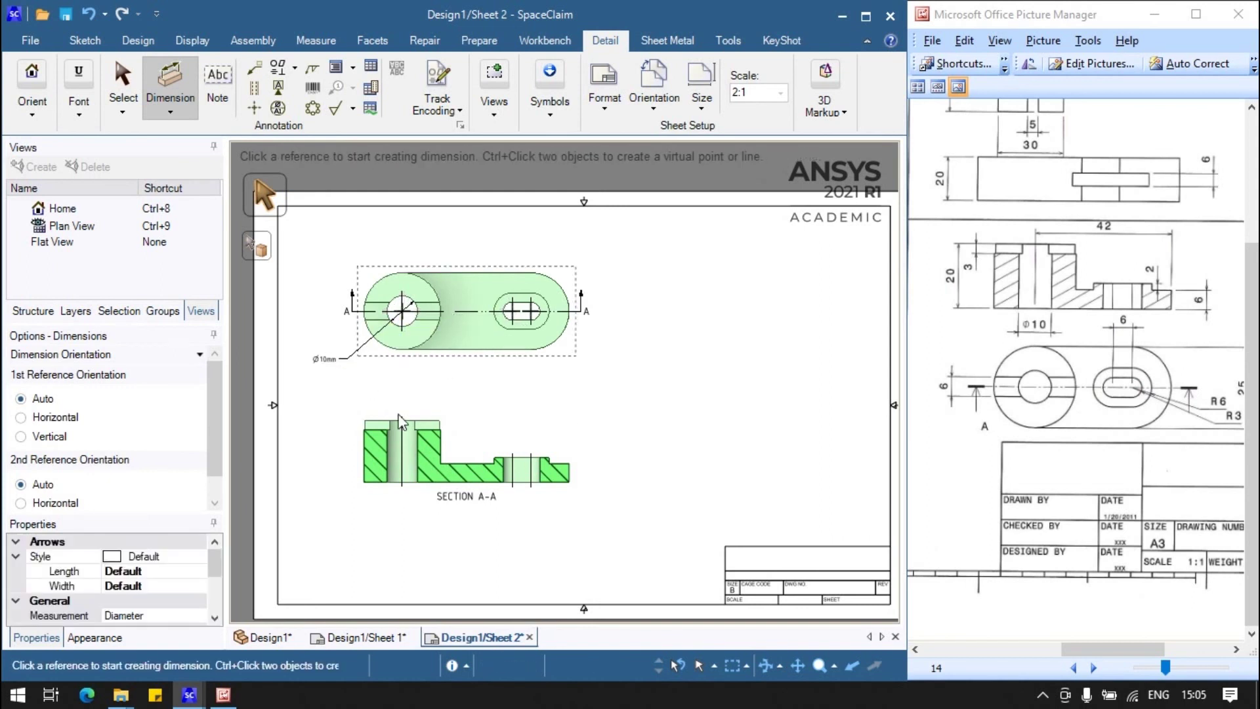
pyautogui.click(402, 329)
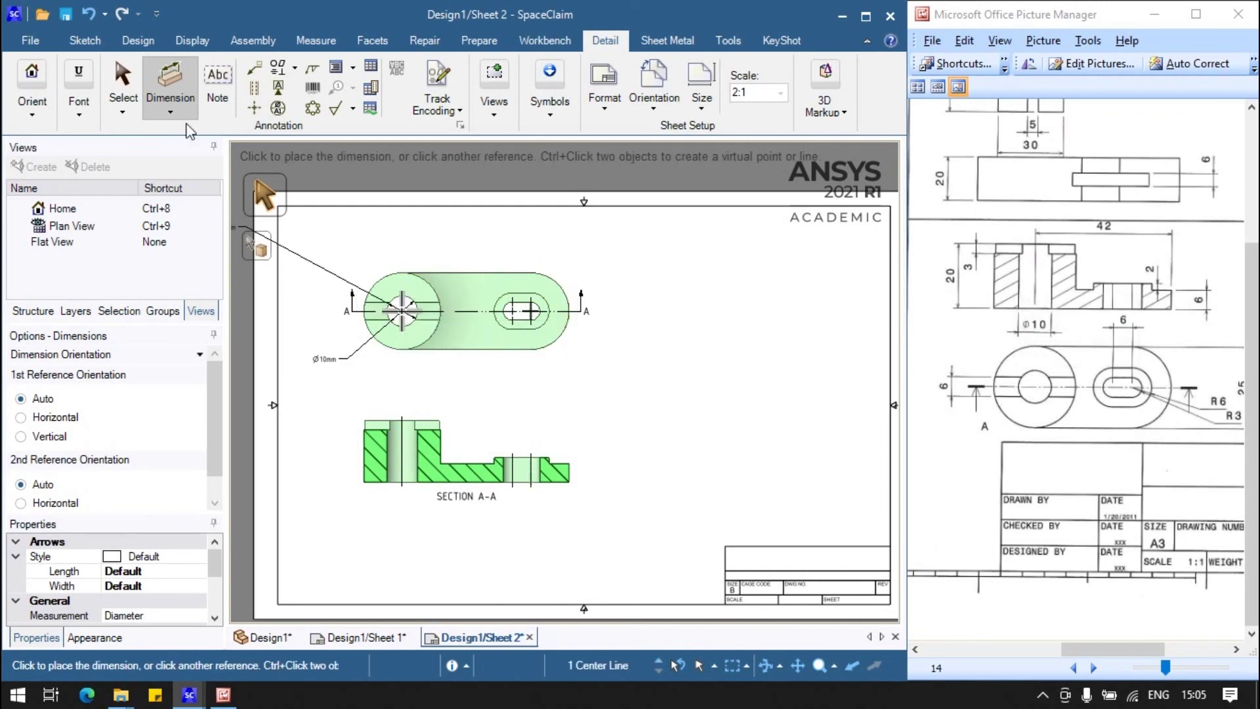
pyautogui.click(161, 98)
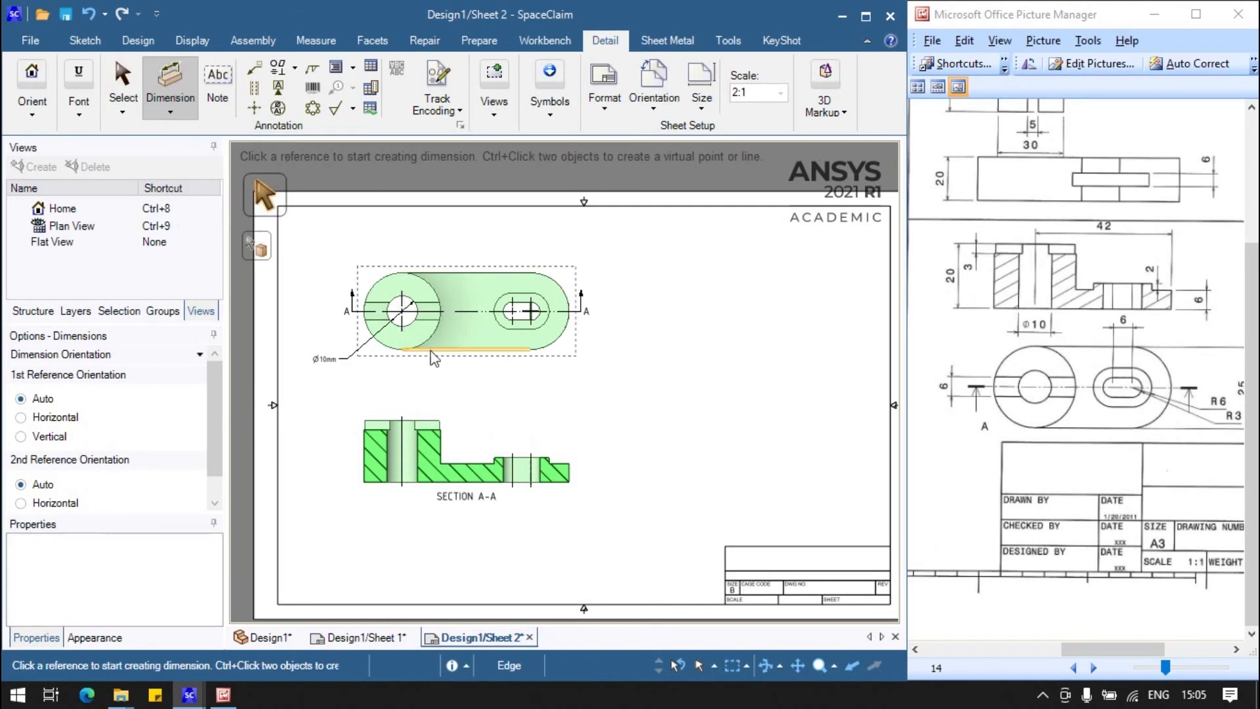
# Add the R12.5mm outer edge radius and the R6mm slot radius, discarding the extra one
pyautogui.click(462, 384)
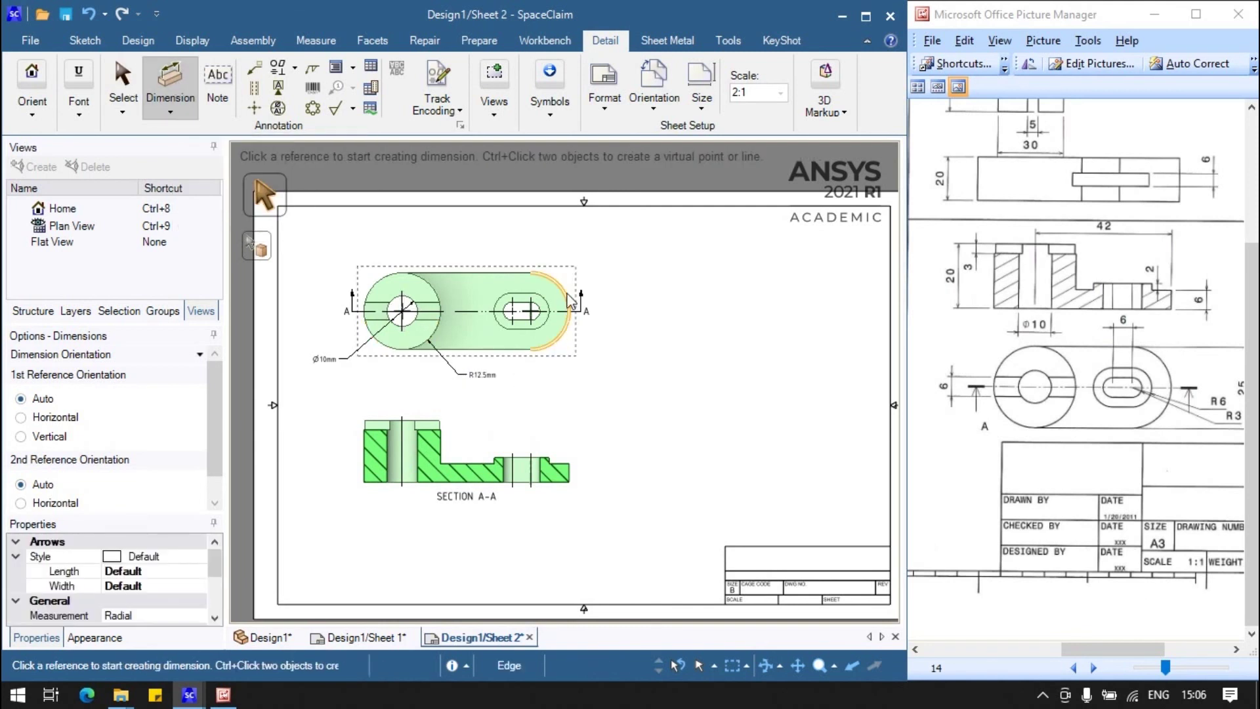
pyautogui.click(589, 247)
pyautogui.click(545, 305)
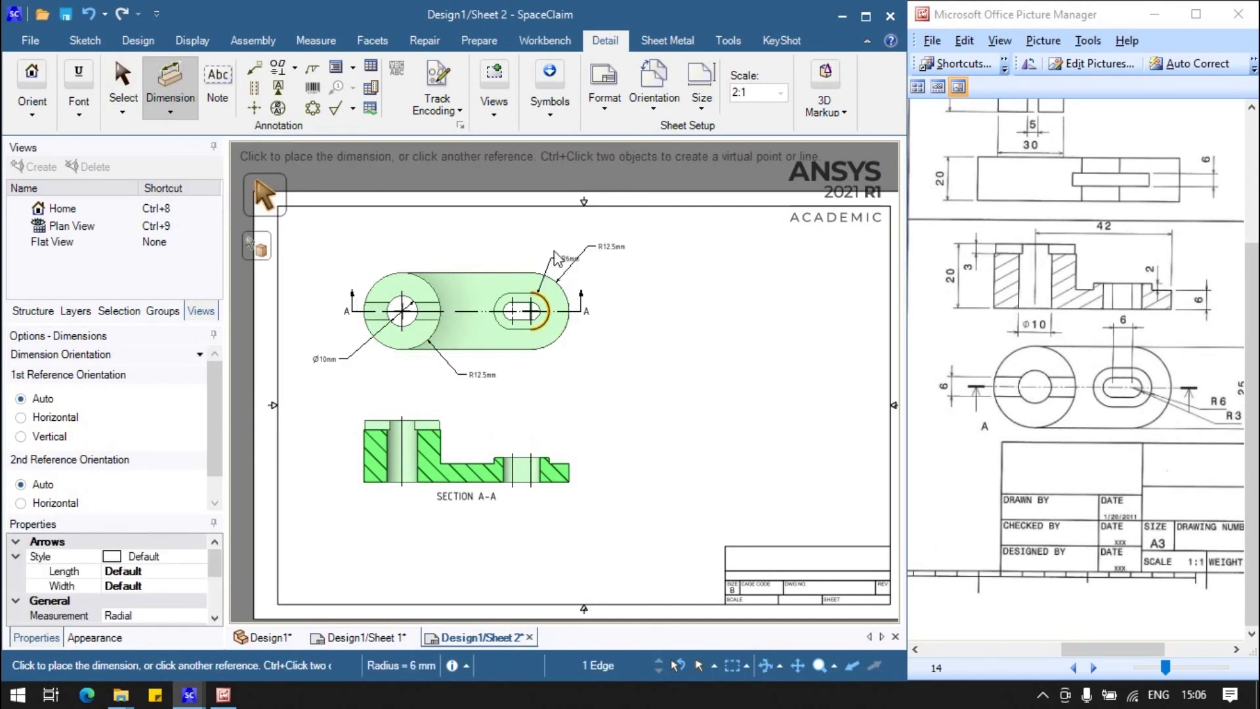
pyautogui.click(561, 242)
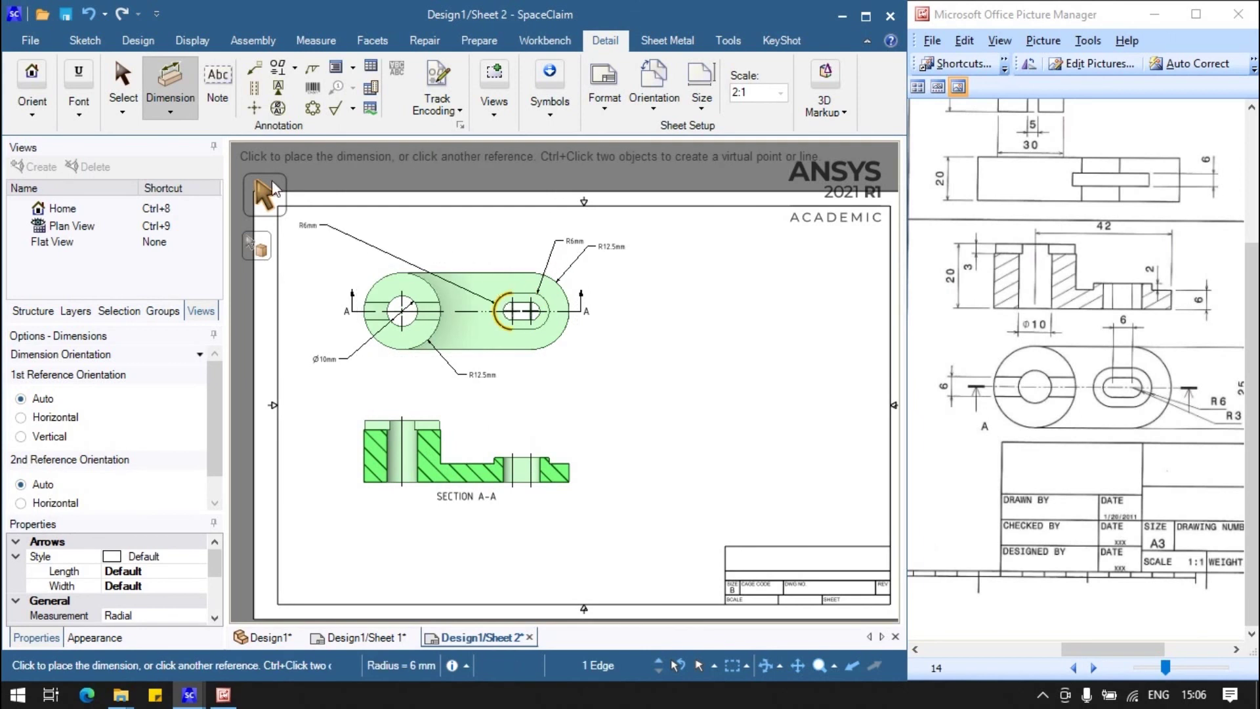
pyautogui.click(175, 88)
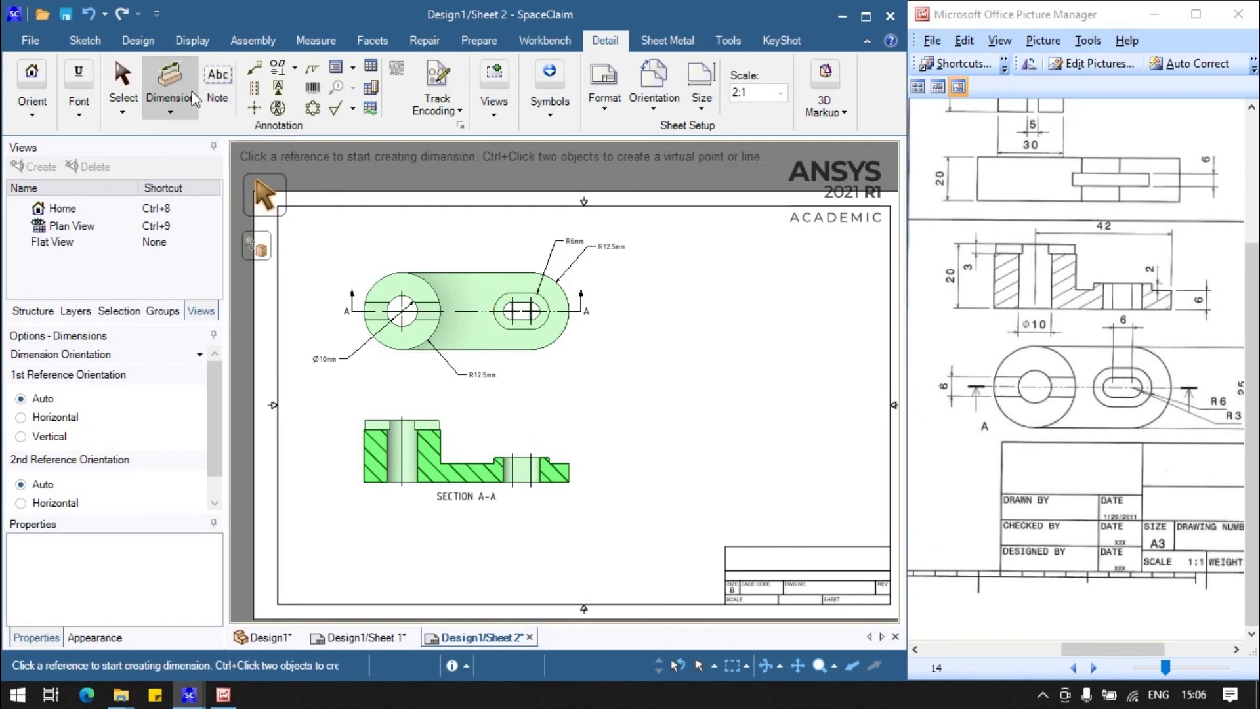
# Add the two 6mm widths beside the left hole and below the slot
pyautogui.click(431, 324)
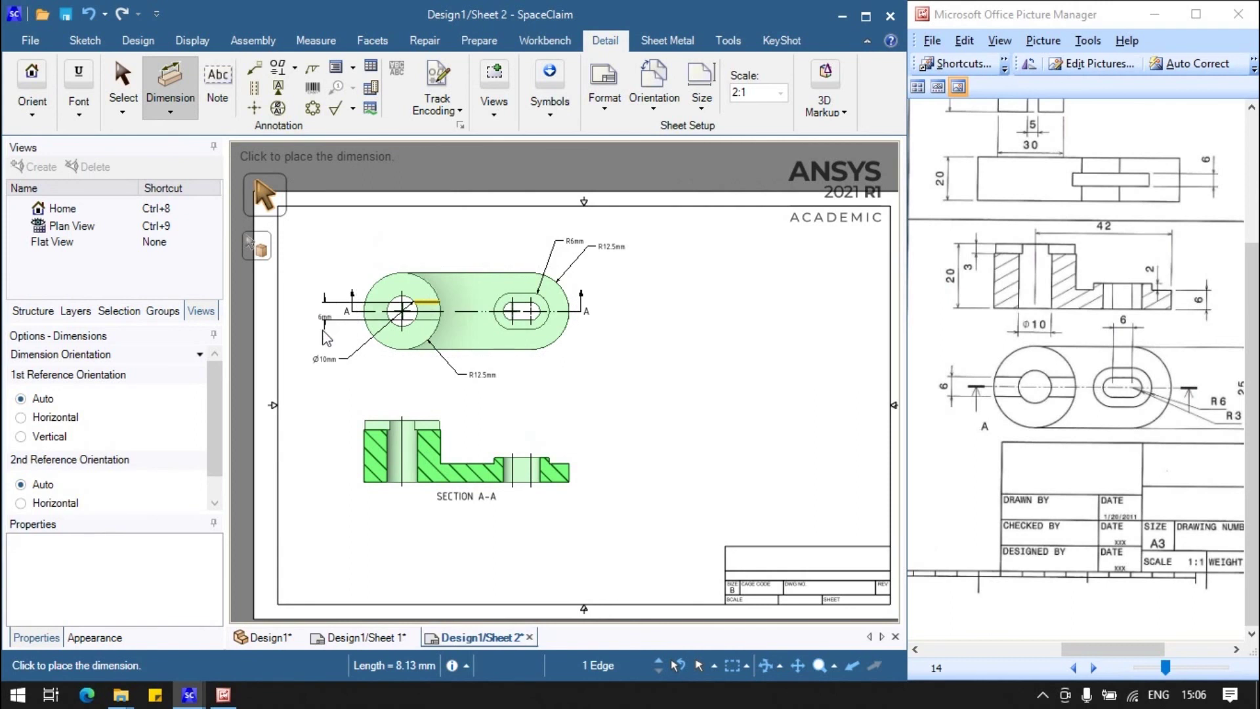
pyautogui.click(320, 312)
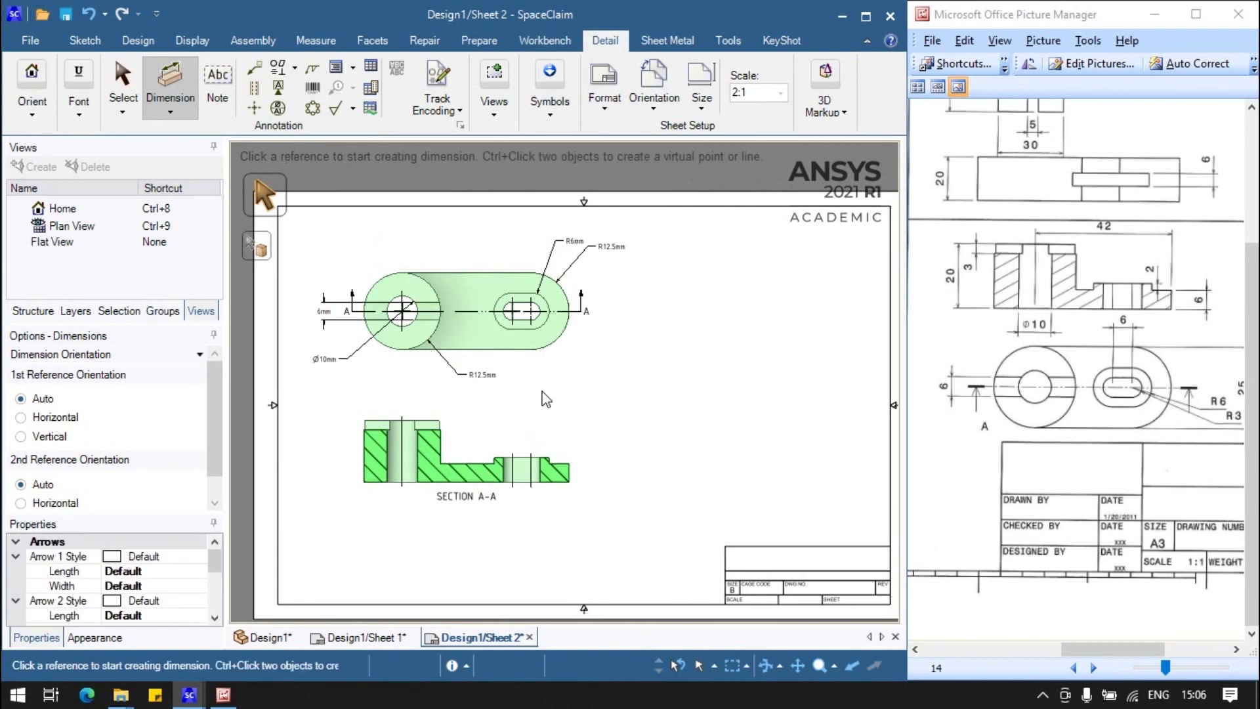
pyautogui.click(511, 315)
pyautogui.click(528, 374)
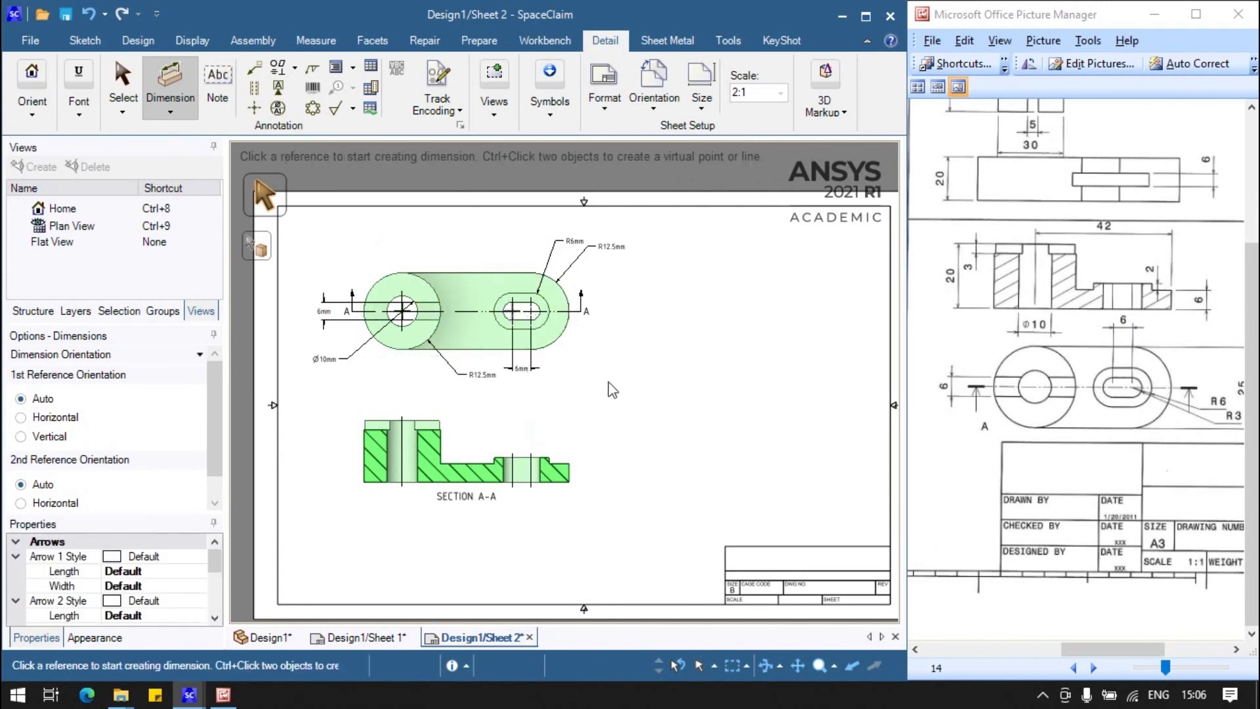
# Add the 54.5mm overall length above Section A-A, undoing an unwanted Ø6mm dimension
pyautogui.click(392, 470)
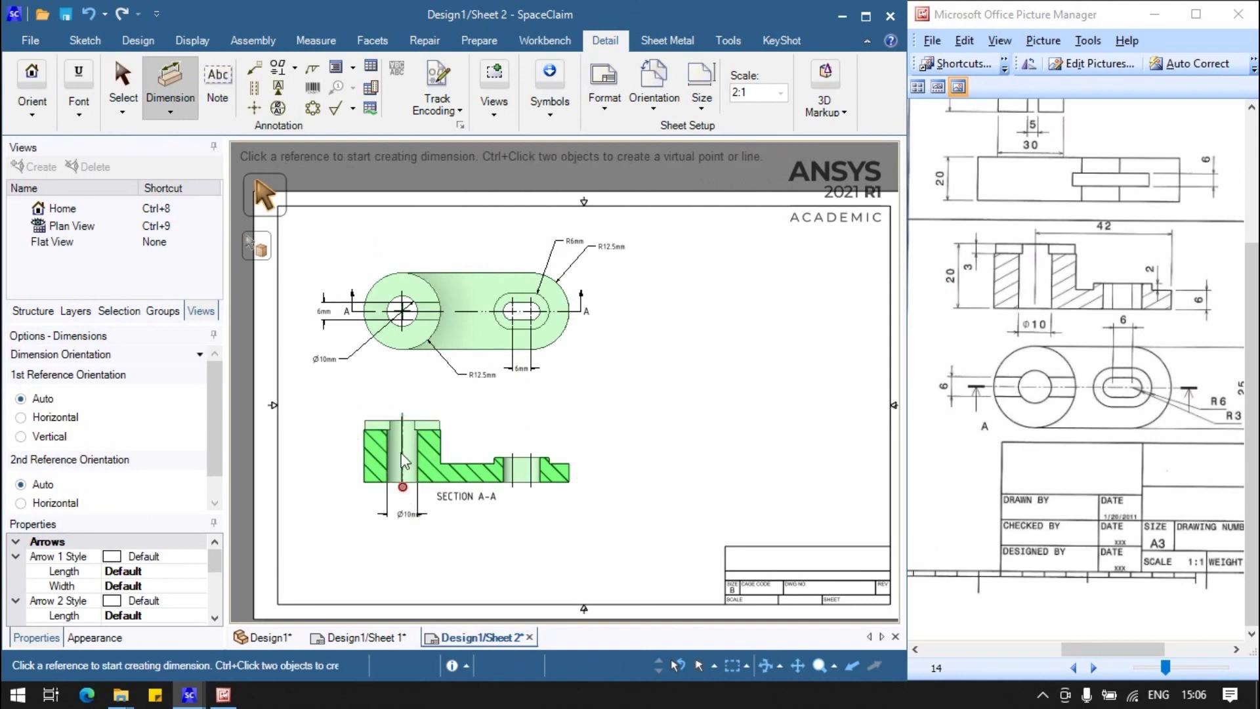
pyautogui.click(568, 472)
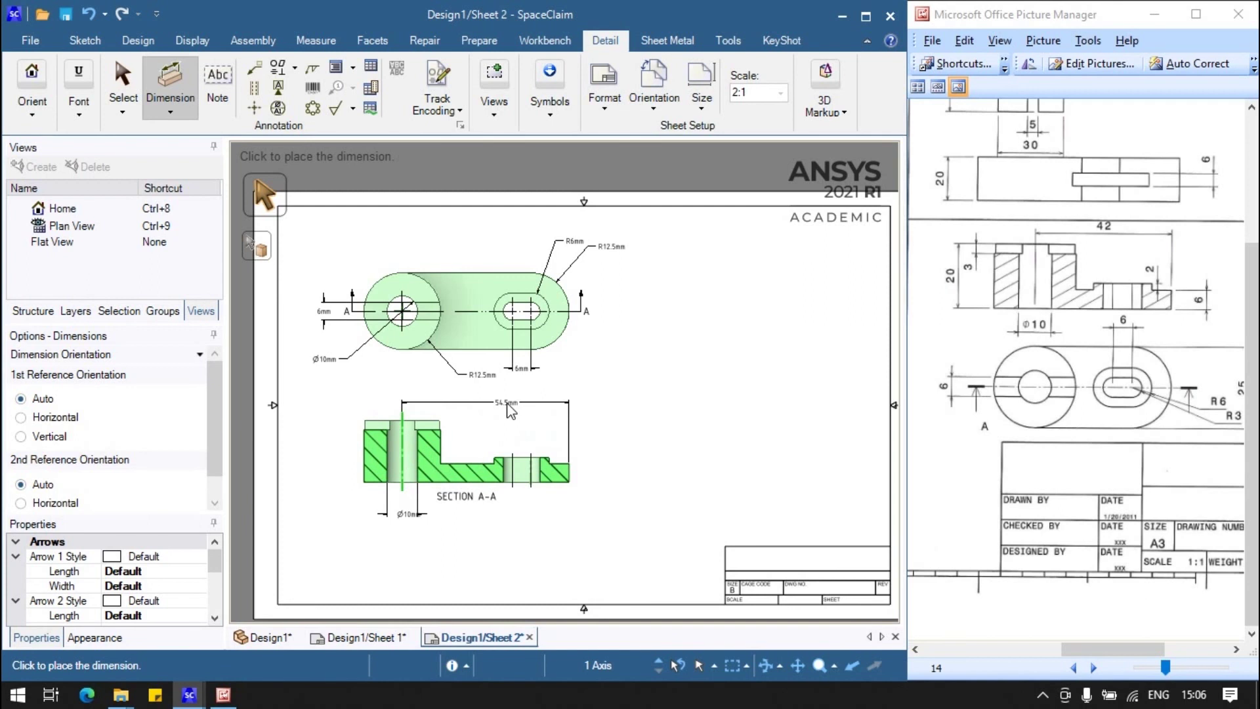
pyautogui.click(511, 412)
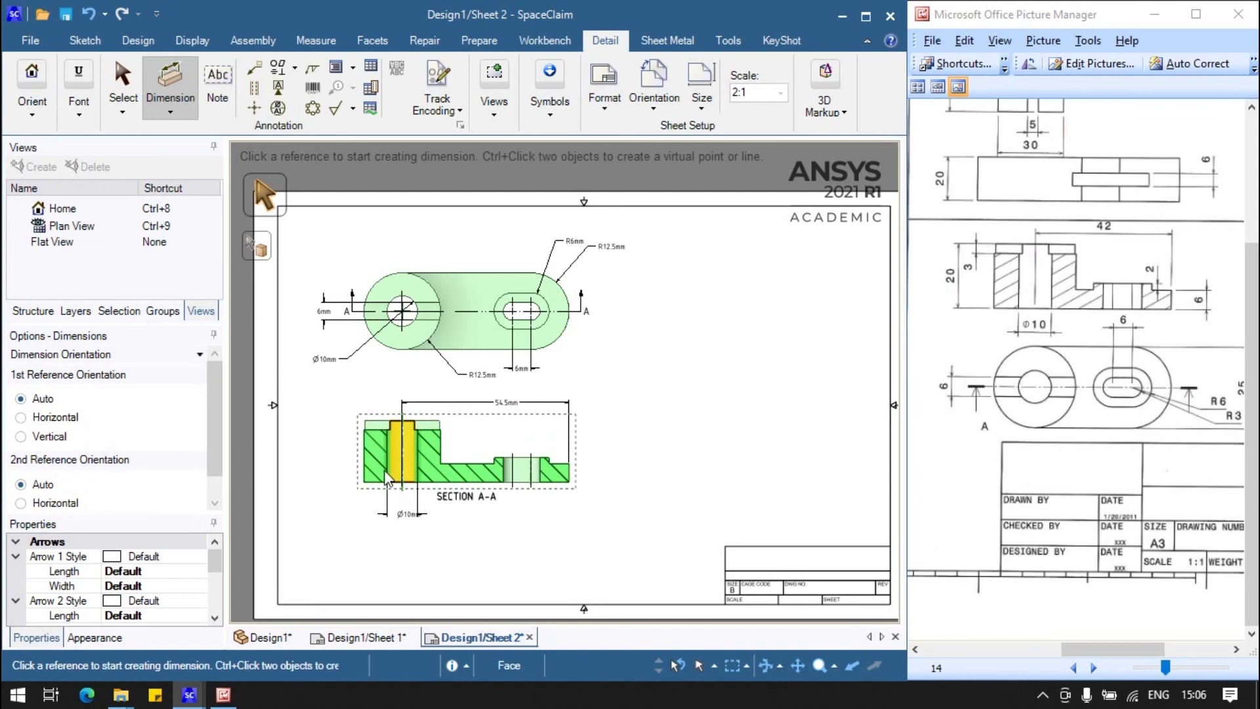
pyautogui.click(516, 471)
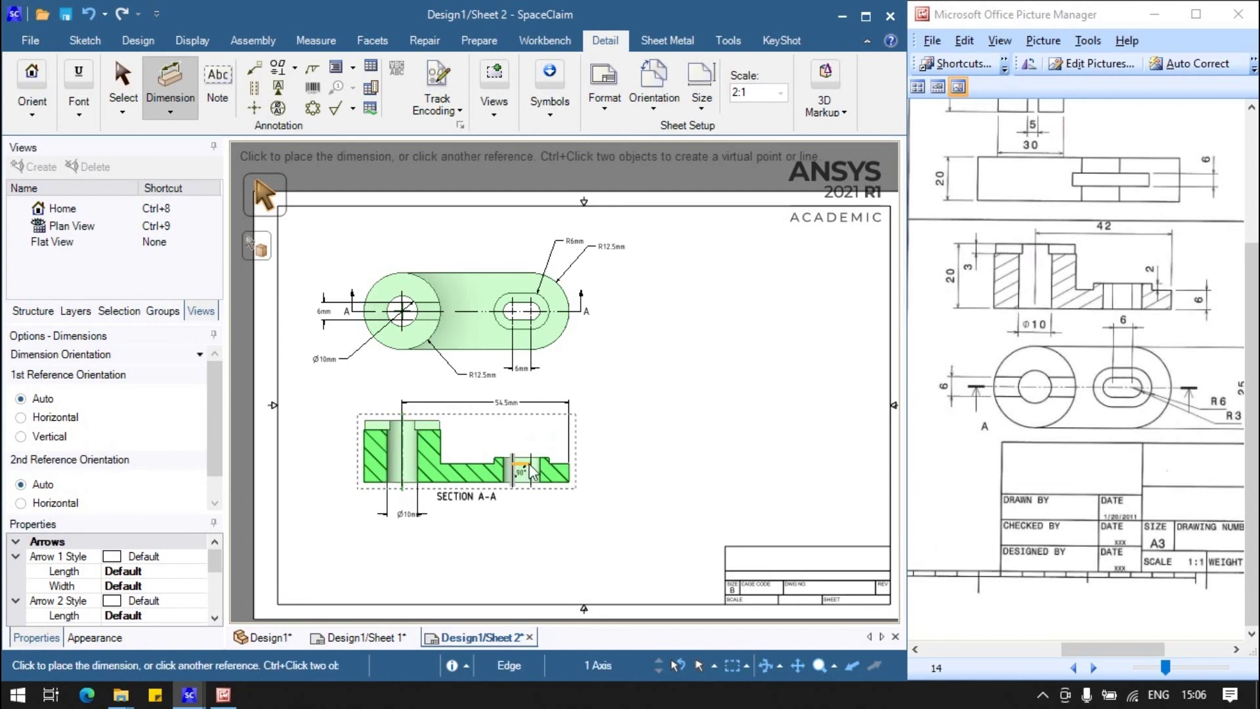
pyautogui.click(526, 435)
pyautogui.hotkey('ctrl', 'z')
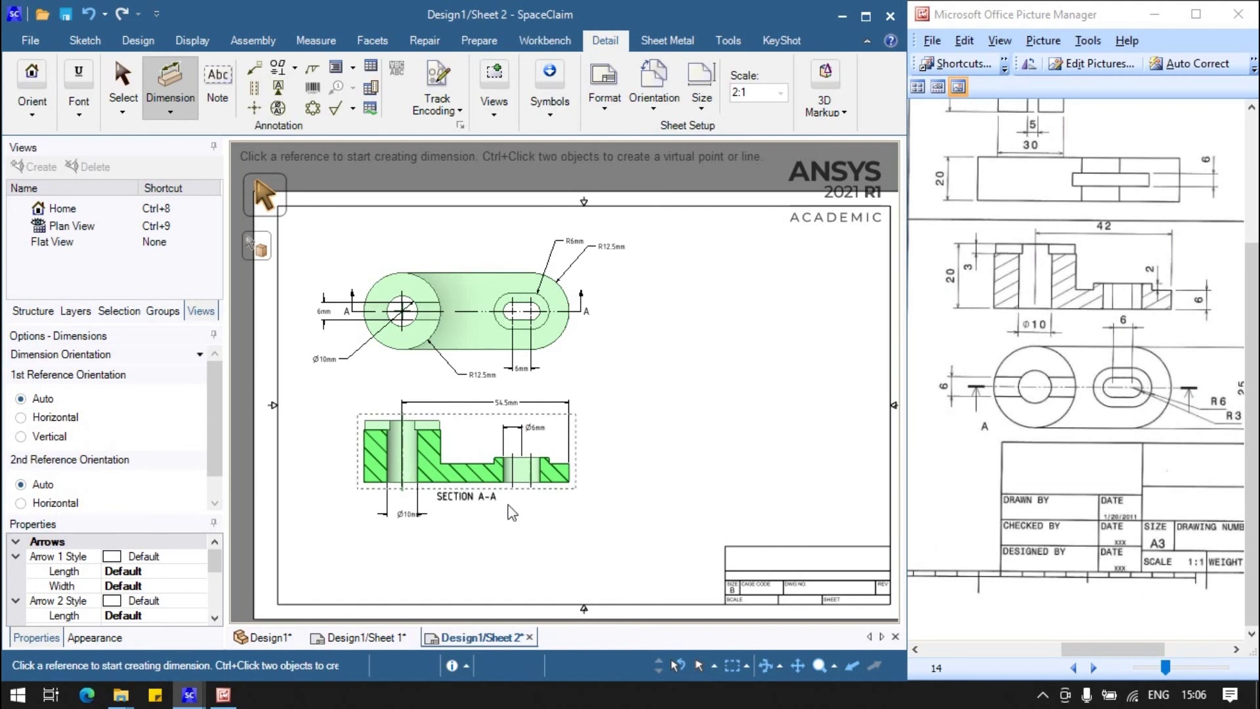
# Add the 6mm hole width and the 2mm, 6mm and 3mm heights to Section A-A
pyautogui.click(530, 478)
pyautogui.click(530, 472)
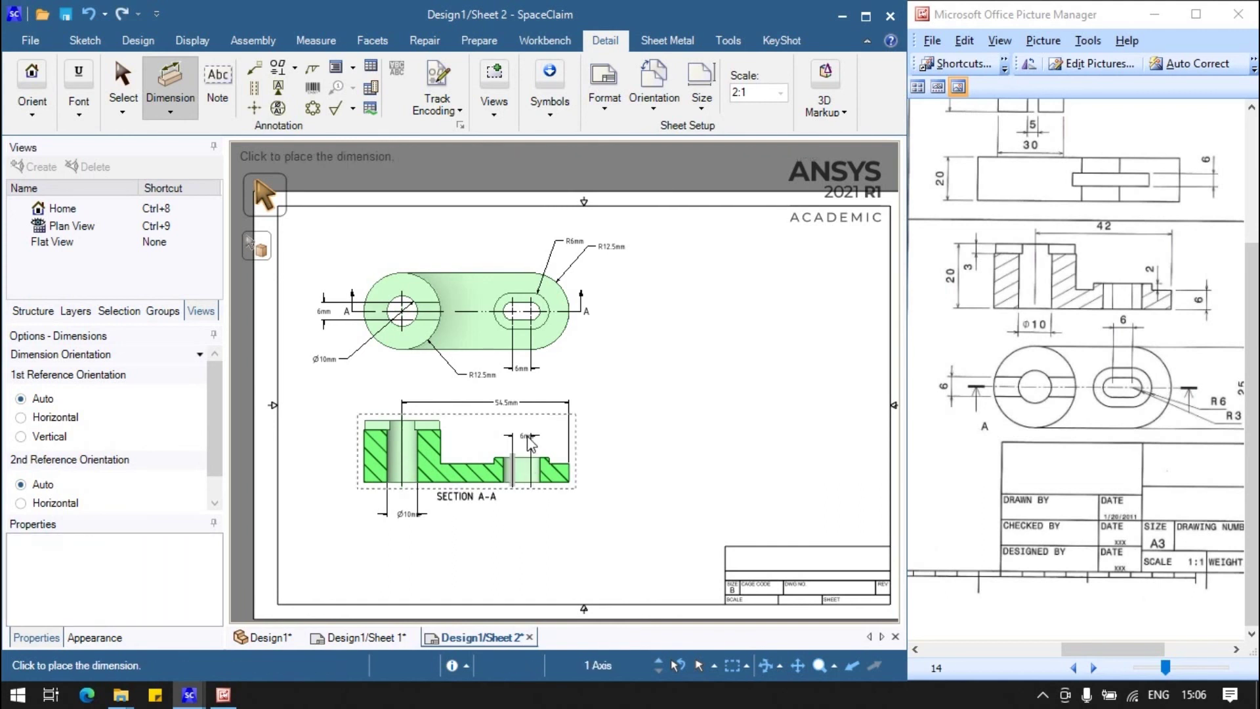
pyautogui.click(516, 444)
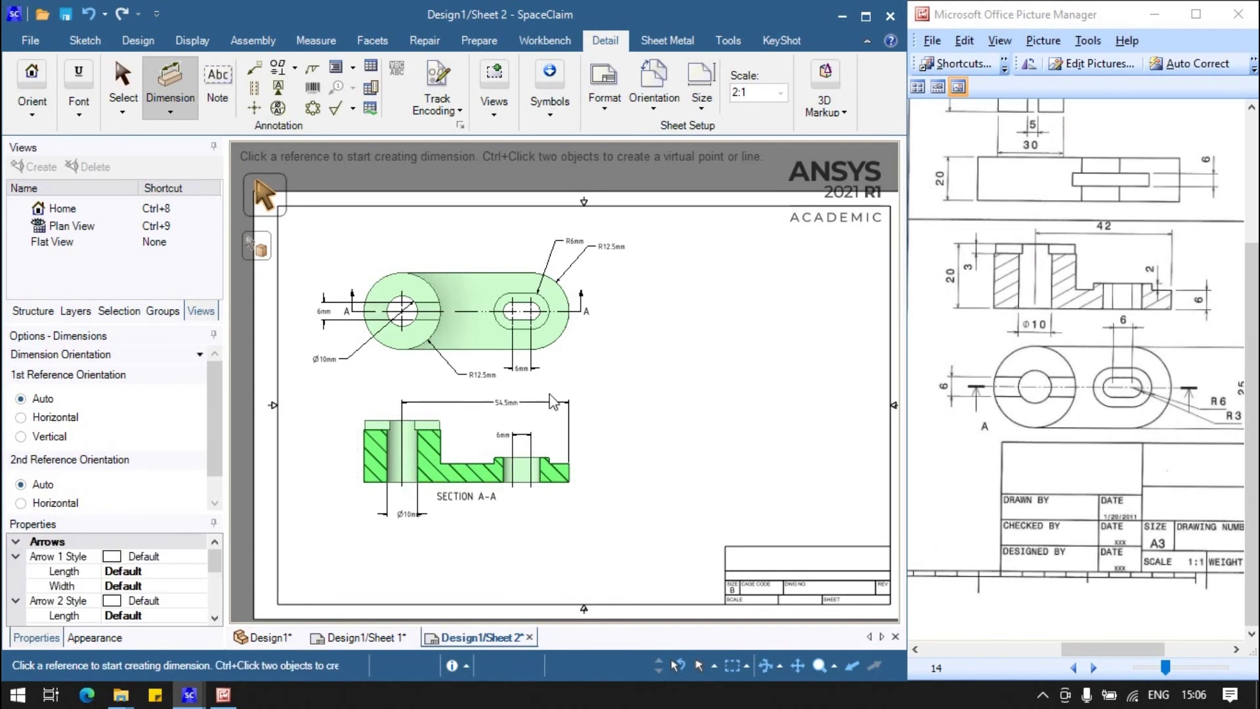
pyautogui.click(538, 457)
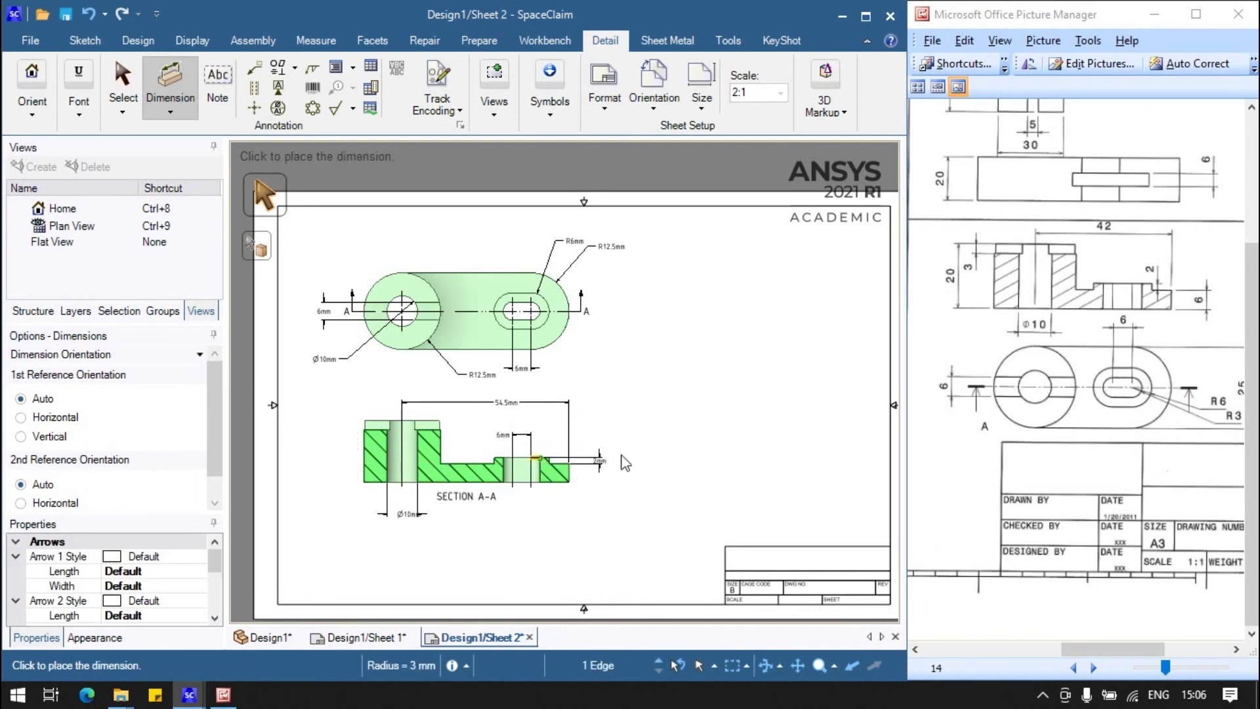
pyautogui.click(588, 463)
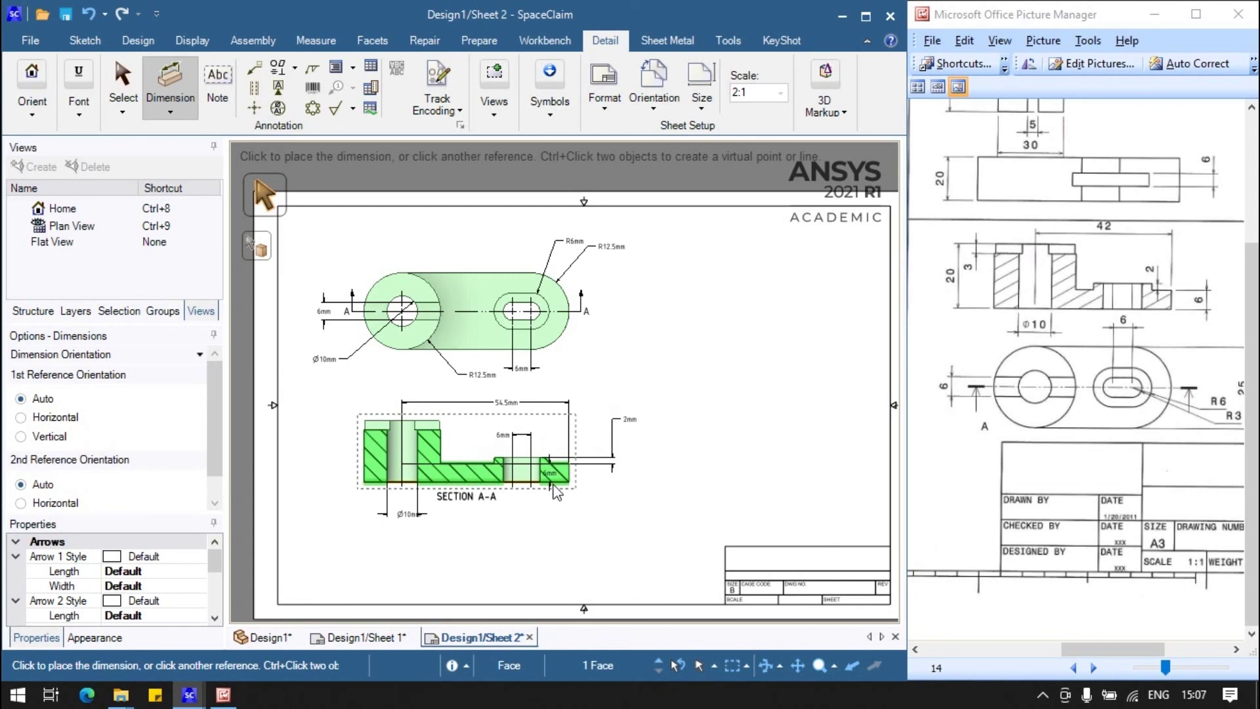
pyautogui.click(558, 478)
pyautogui.click(616, 525)
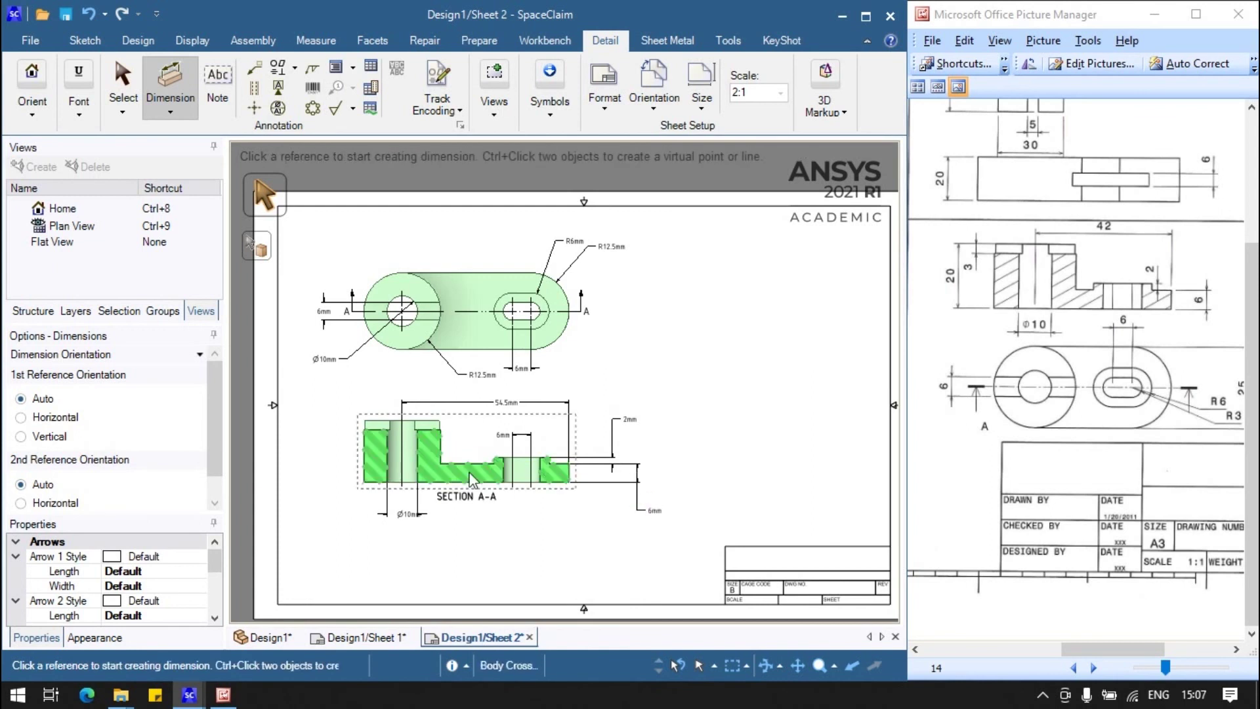
pyautogui.click(375, 433)
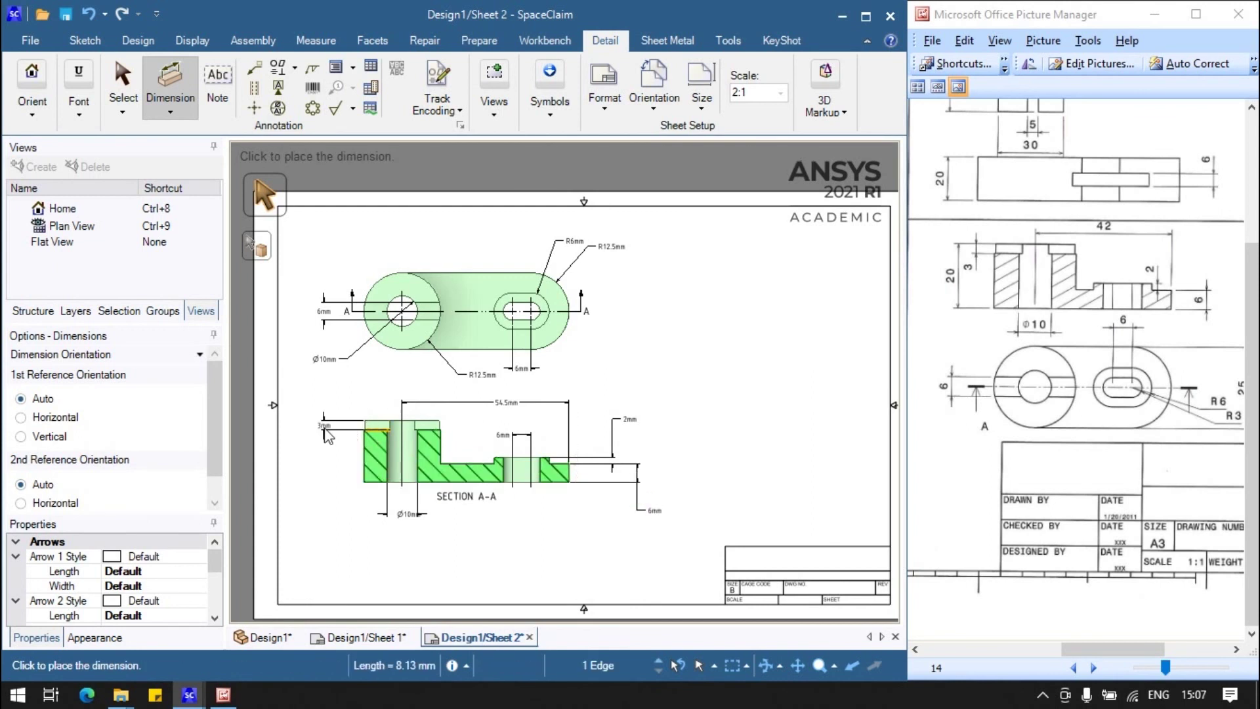
pyautogui.click(323, 426)
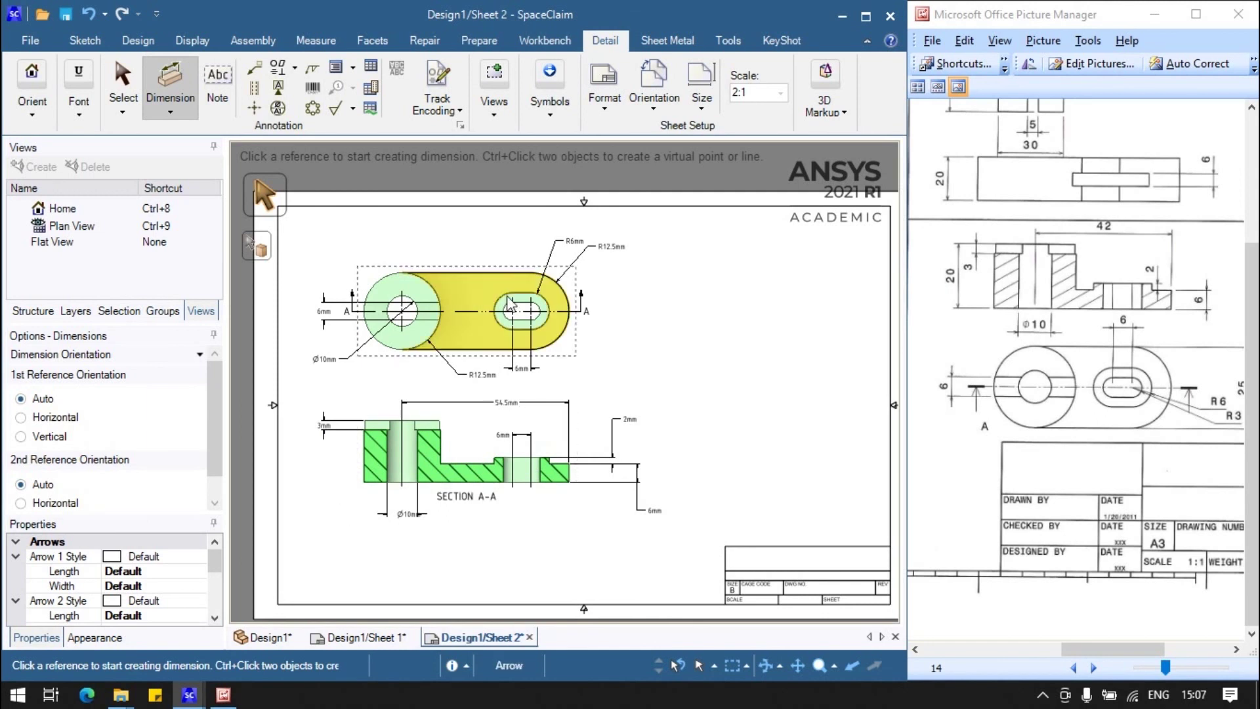